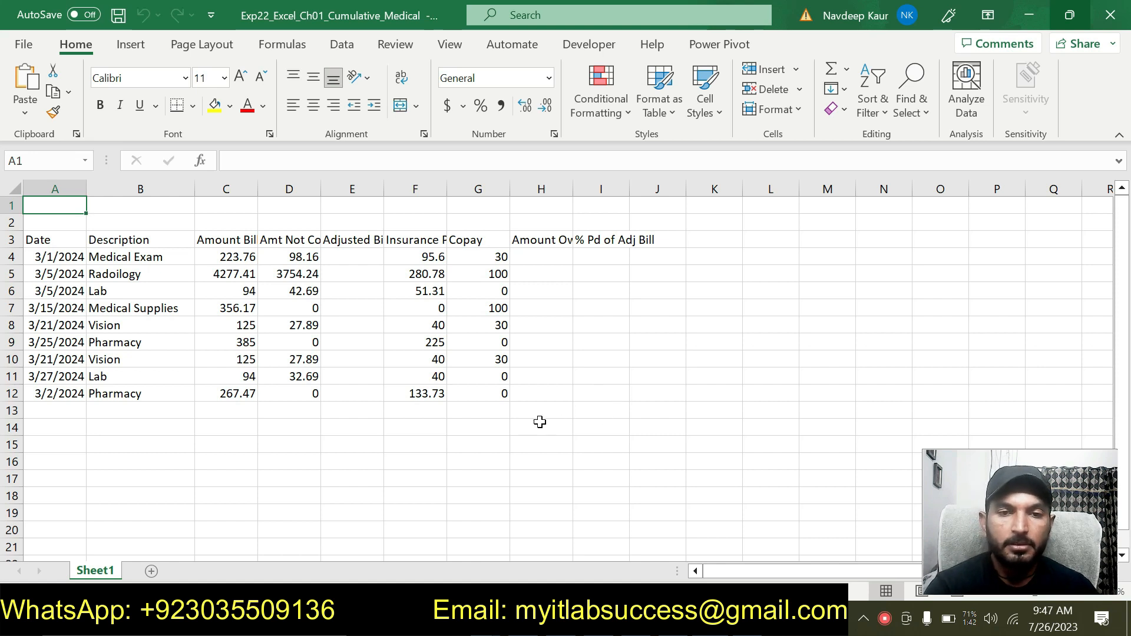
pyautogui.click(523, 430)
pyautogui.click(471, 466)
pyautogui.click(472, 466)
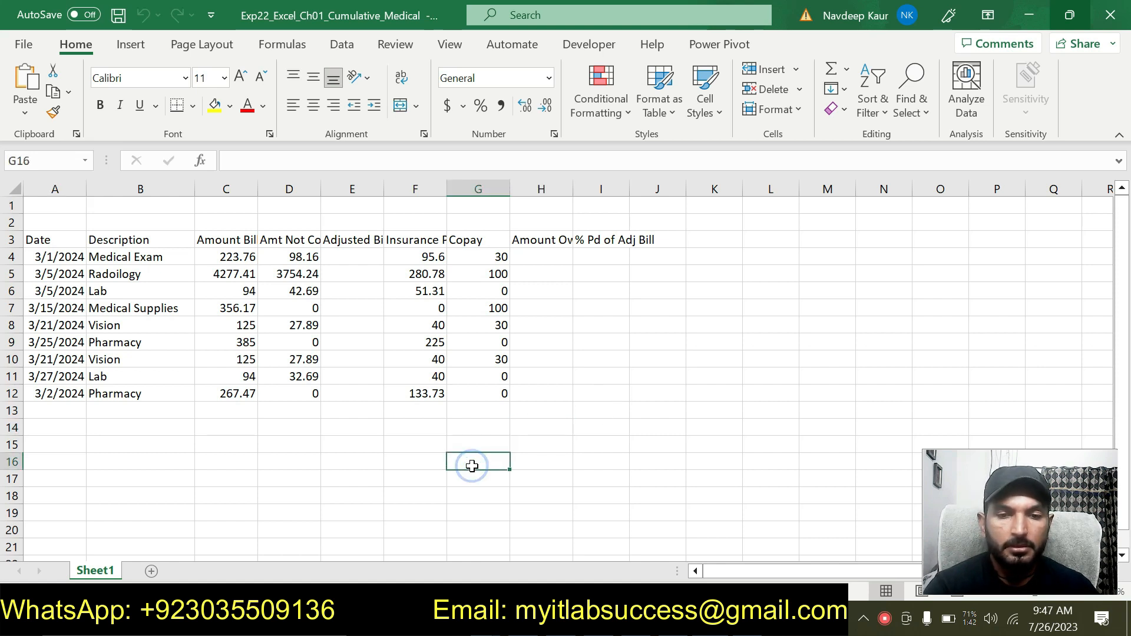
# - Read the project description and the first steps in the grader instructions document
pyautogui.hotkey('alt', 'Tab')
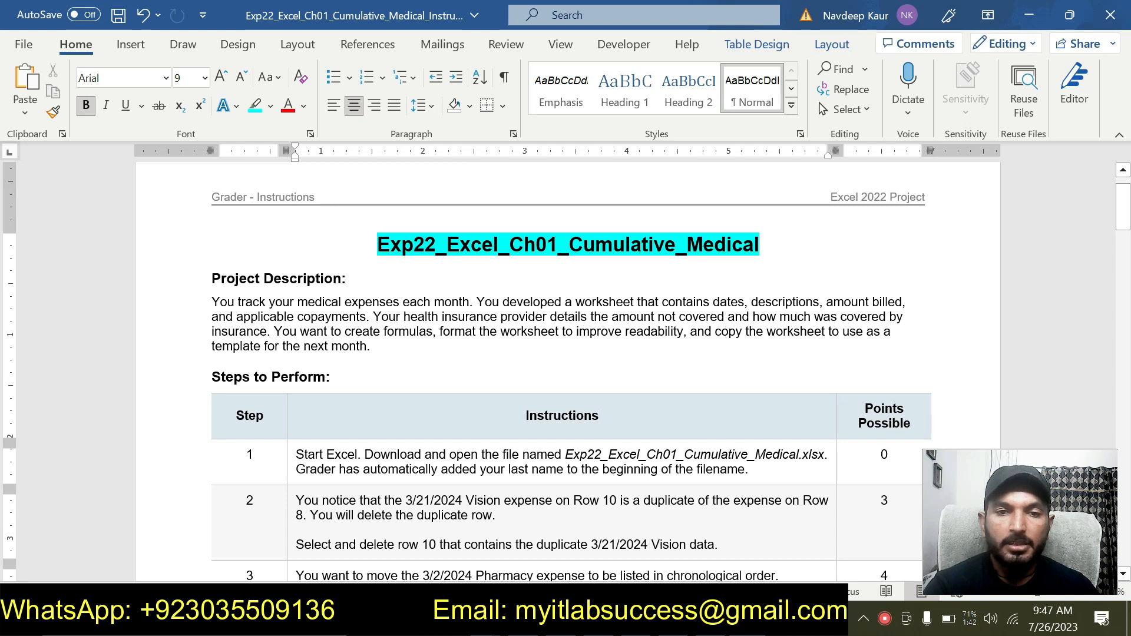
pyautogui.moveTo(372, 347); pyautogui.dragTo(213, 279)
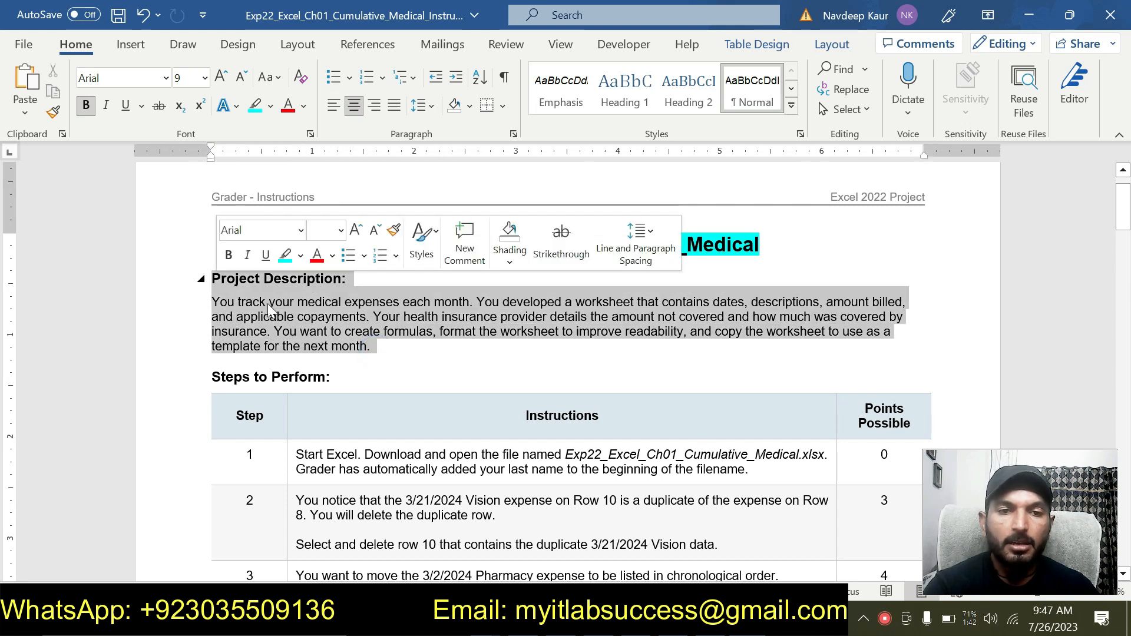
pyautogui.click(372, 345)
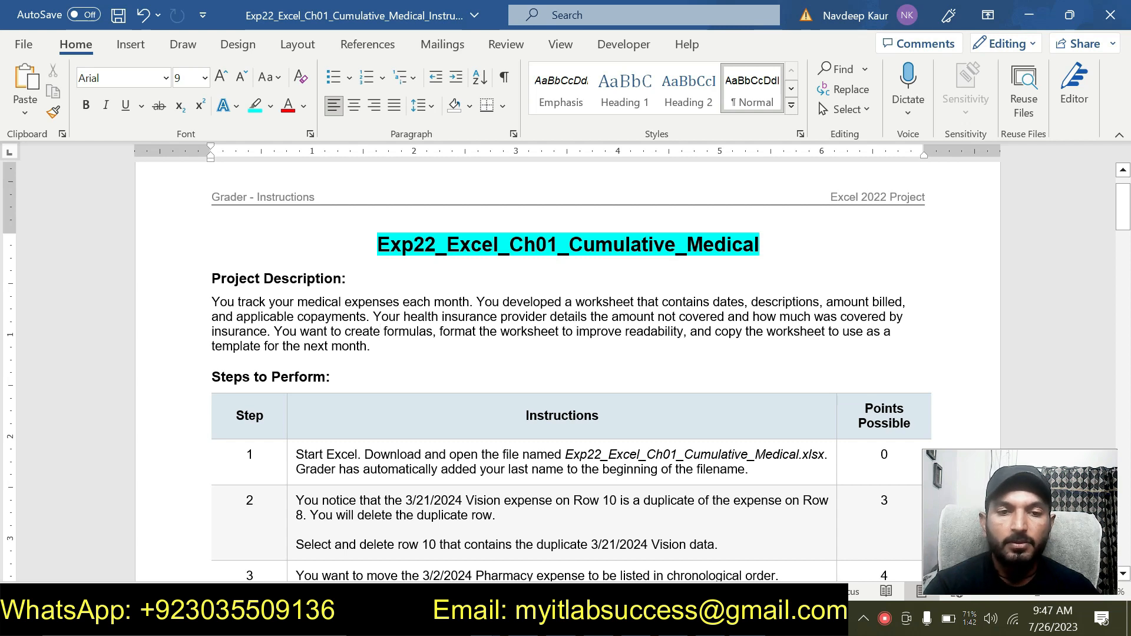
pyautogui.scroll(-15, 406, 330)
pyautogui.scroll(-15, 406, 330)
pyautogui.scroll(-5, 406, 330)
pyautogui.scroll(10, 404, 335)
pyautogui.scroll(20, 404, 335)
pyautogui.scroll(2, 703, 461)
pyautogui.scroll(-4, 703, 461)
pyautogui.scroll(4, 702, 461)
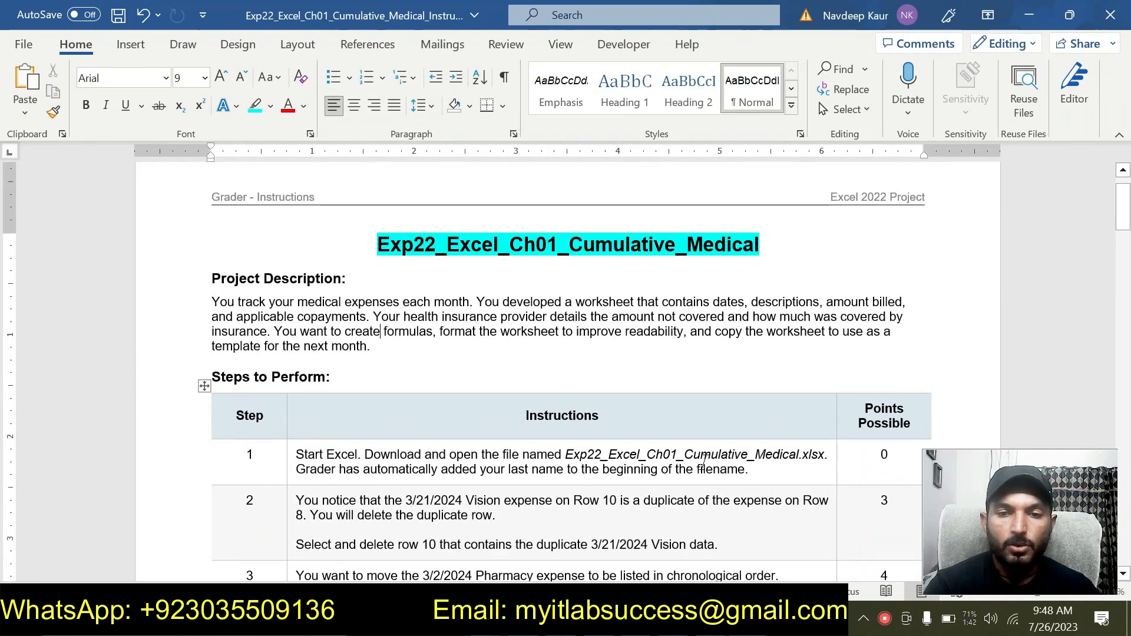
pyautogui.moveTo(747, 470); pyautogui.dragTo(296, 455)
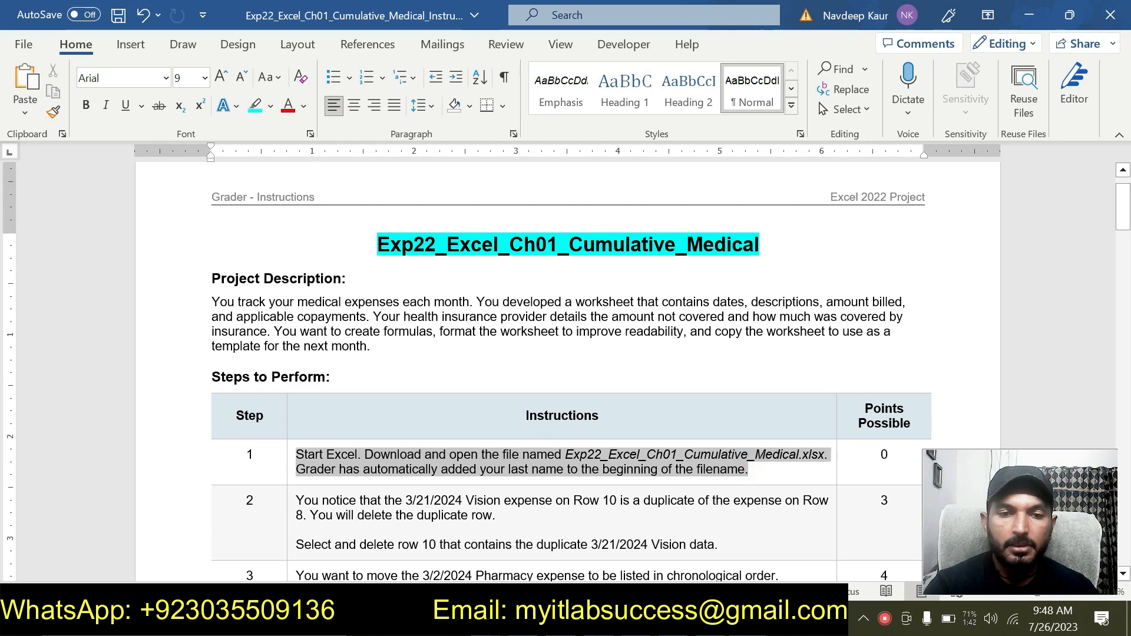
pyautogui.click(382, 424)
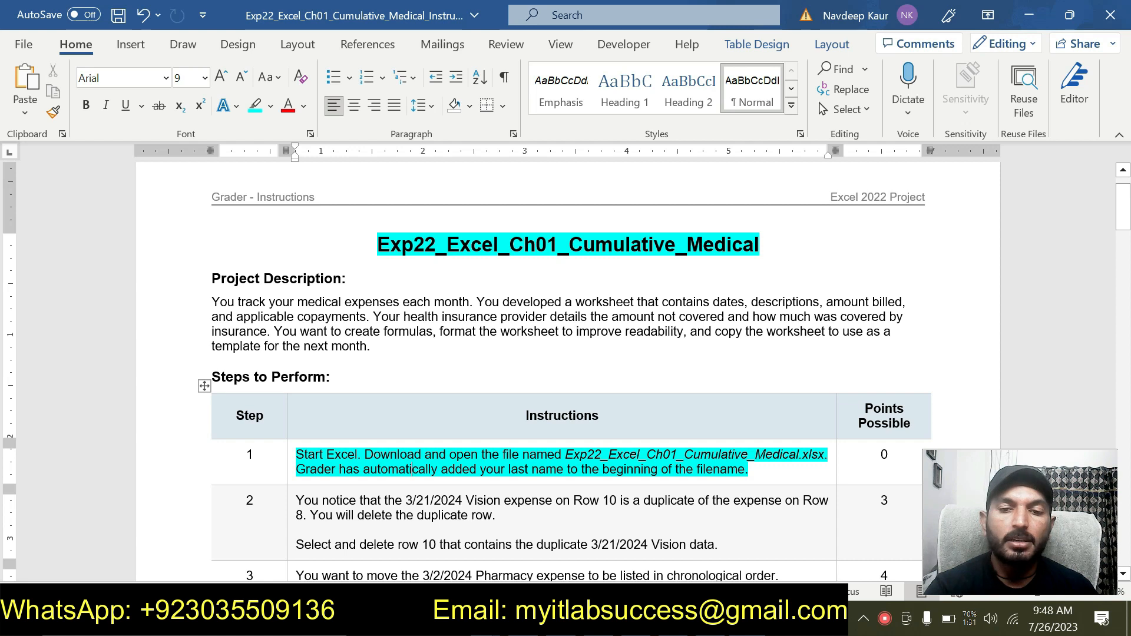
pyautogui.hotkey('alt', 'Tab')
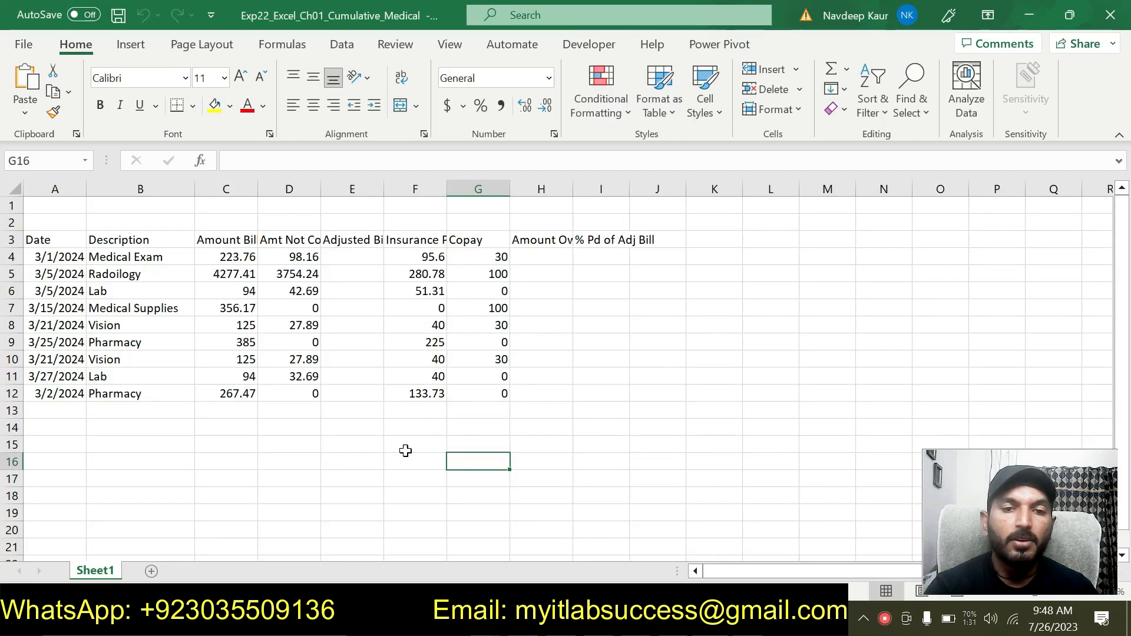
pyautogui.click(329, 489)
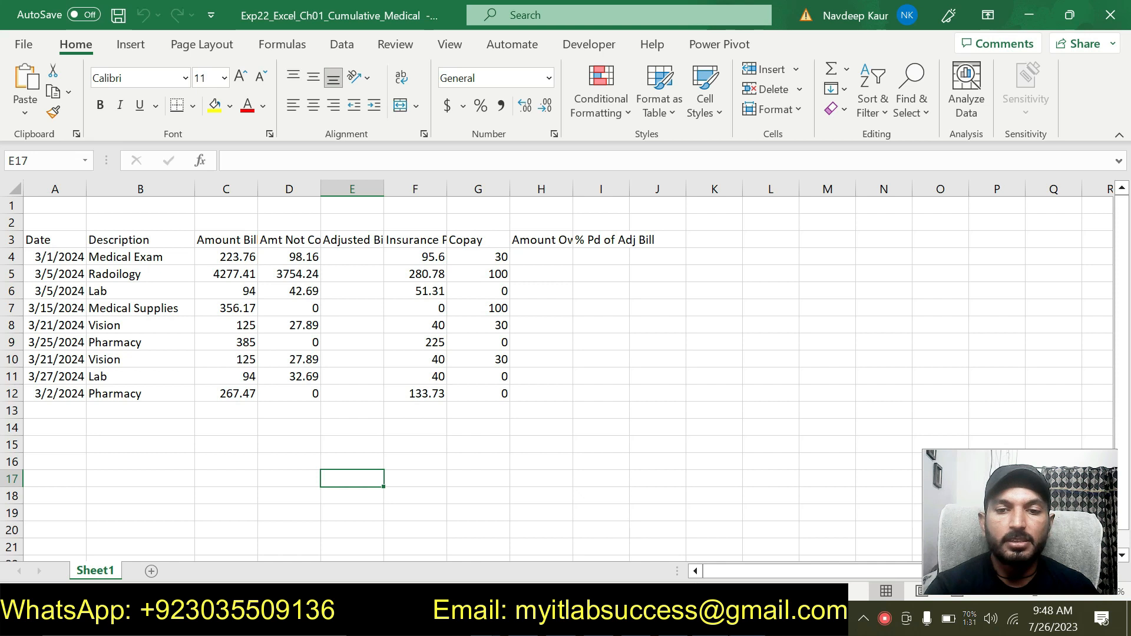
pyautogui.hotkey('alt', 'Tab')
pyautogui.moveTo(750, 472); pyautogui.dragTo(327, 456)
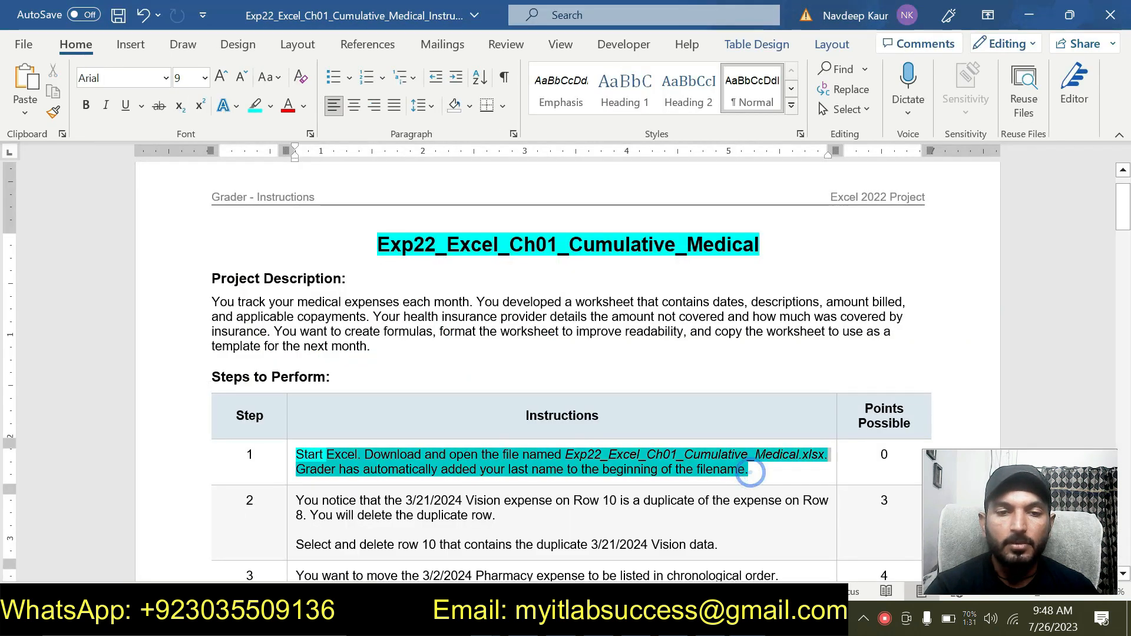
pyautogui.click(382, 424)
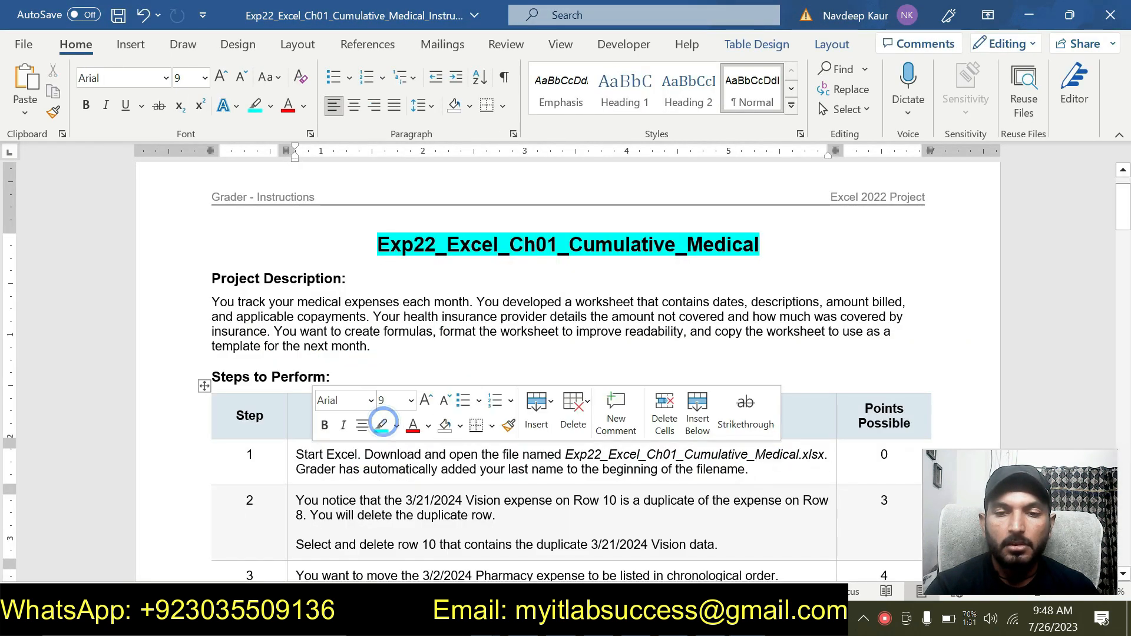
pyautogui.click(752, 469)
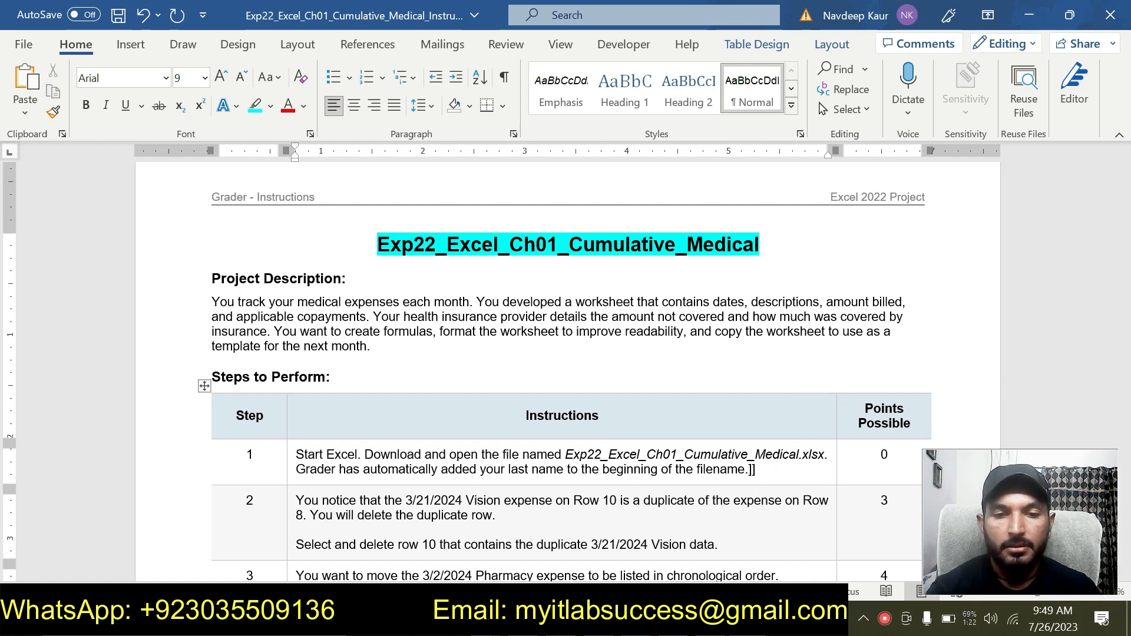
# - Highlight the step 2 instructions in the instructions table in cyan
pyautogui.scroll(-2, 752, 470)
pyautogui.moveTo(722, 445)
pyautogui.mouseDown()
pyautogui.moveTo(722, 469)
pyautogui.moveTo(722, 445)
pyautogui.mouseUp()
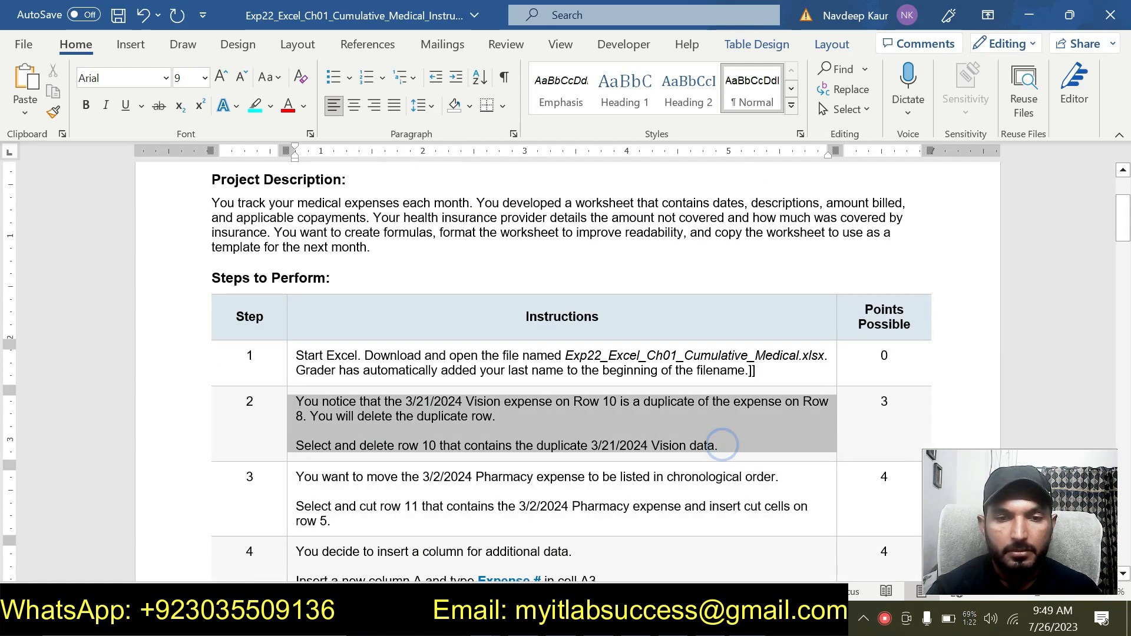
pyautogui.click(422, 394)
pyautogui.click(432, 445)
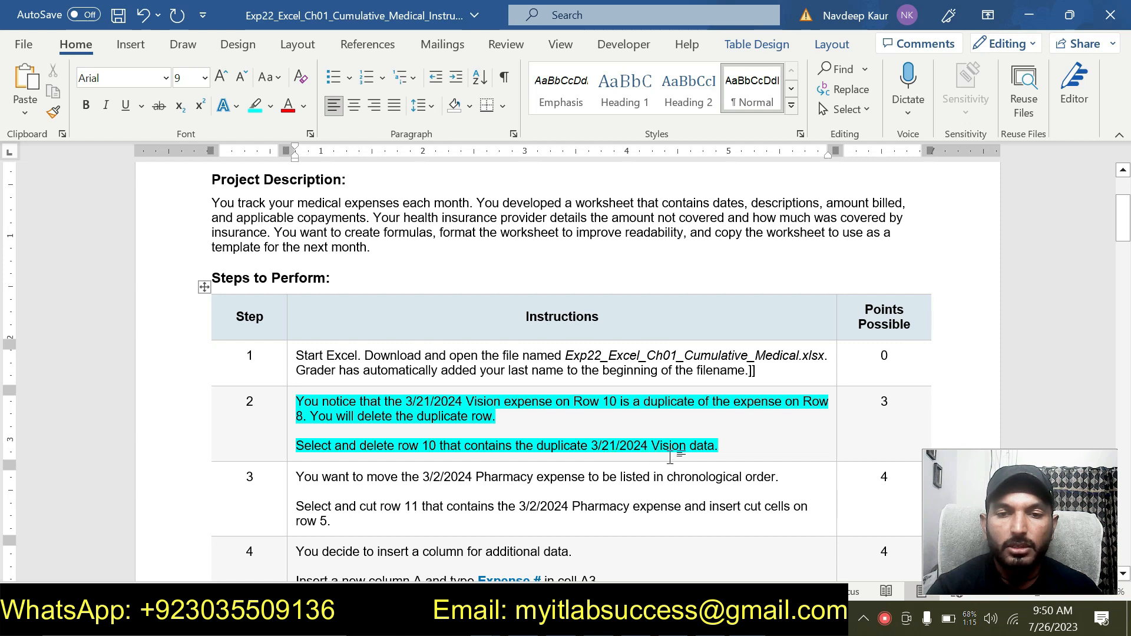
pyautogui.click(735, 447)
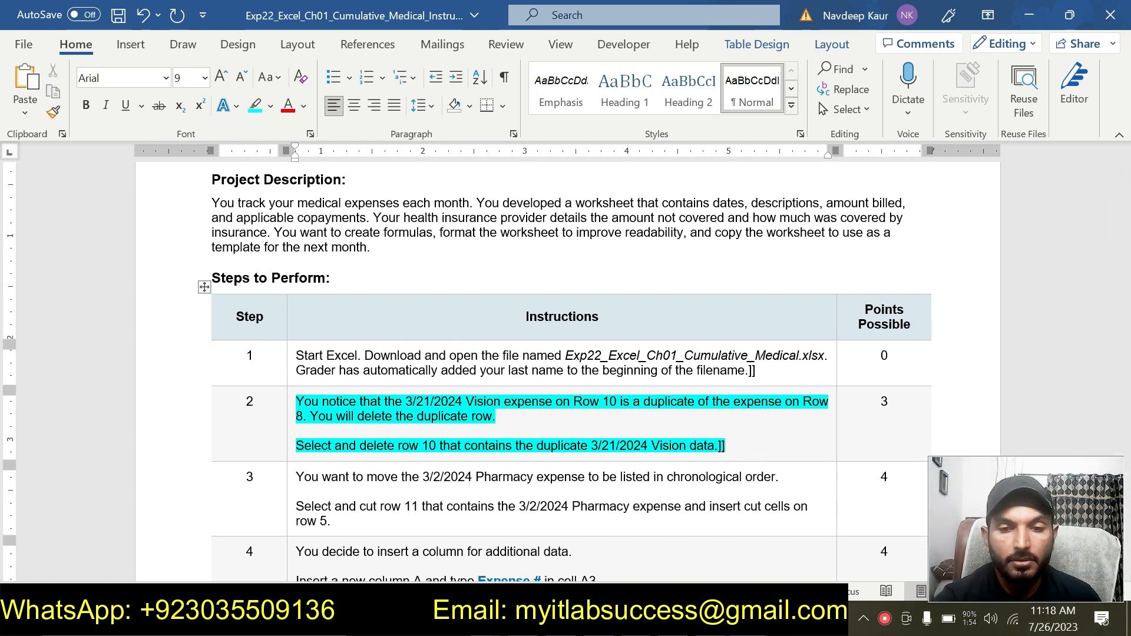
# - Delete worksheet row 10, the duplicate 3/21/2024 Vision expense
pyautogui.moveTo(710, 621)
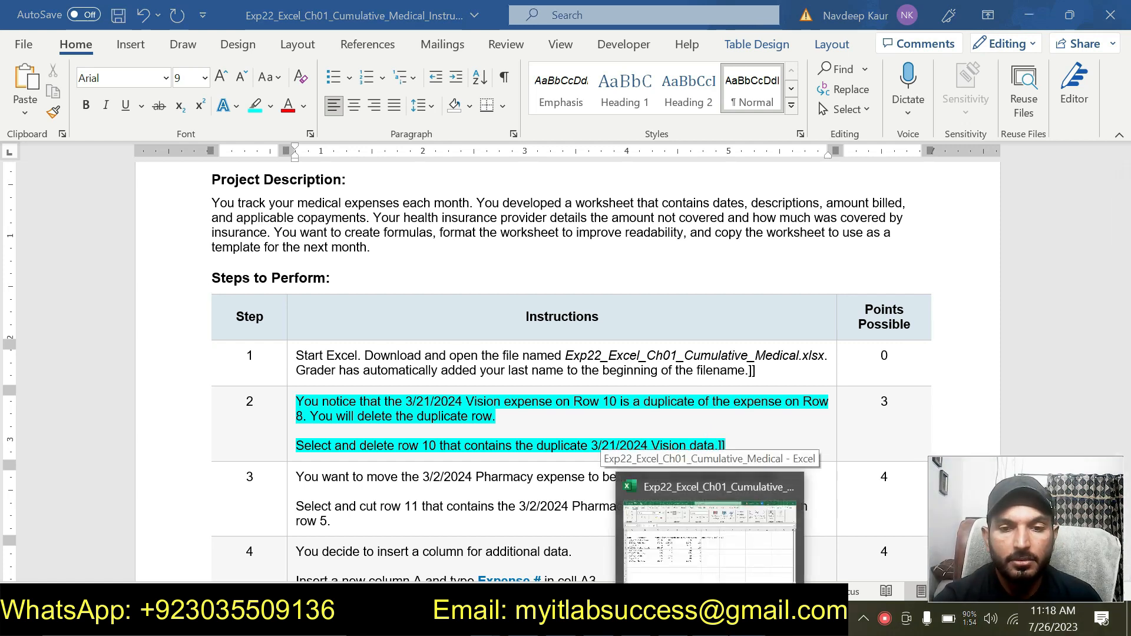
pyautogui.click(710, 622)
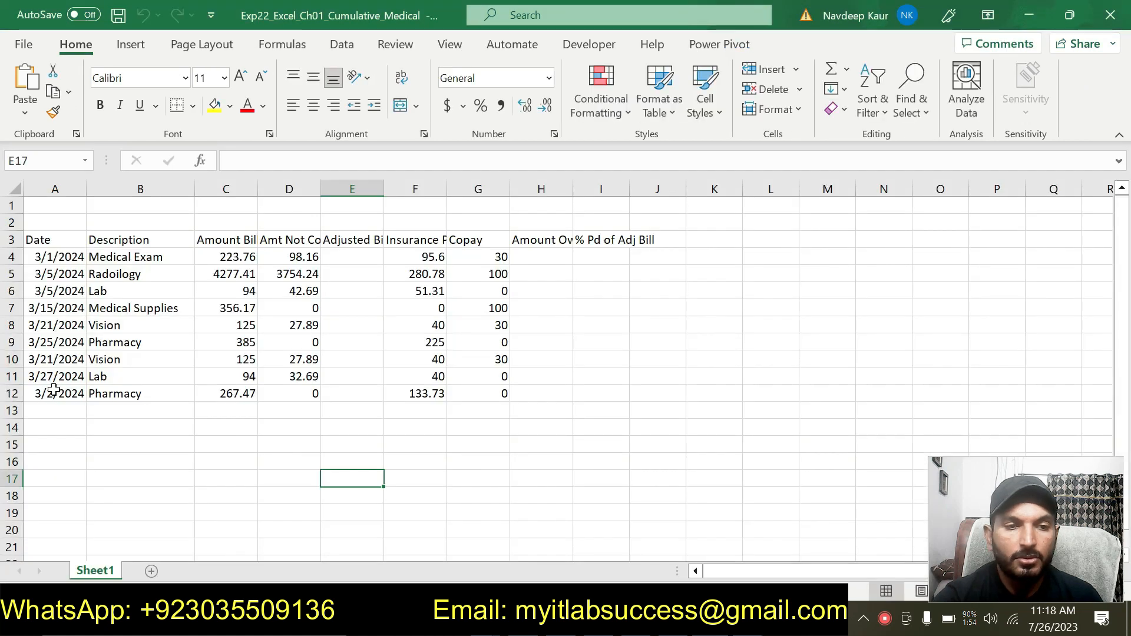
pyautogui.click(18, 358)
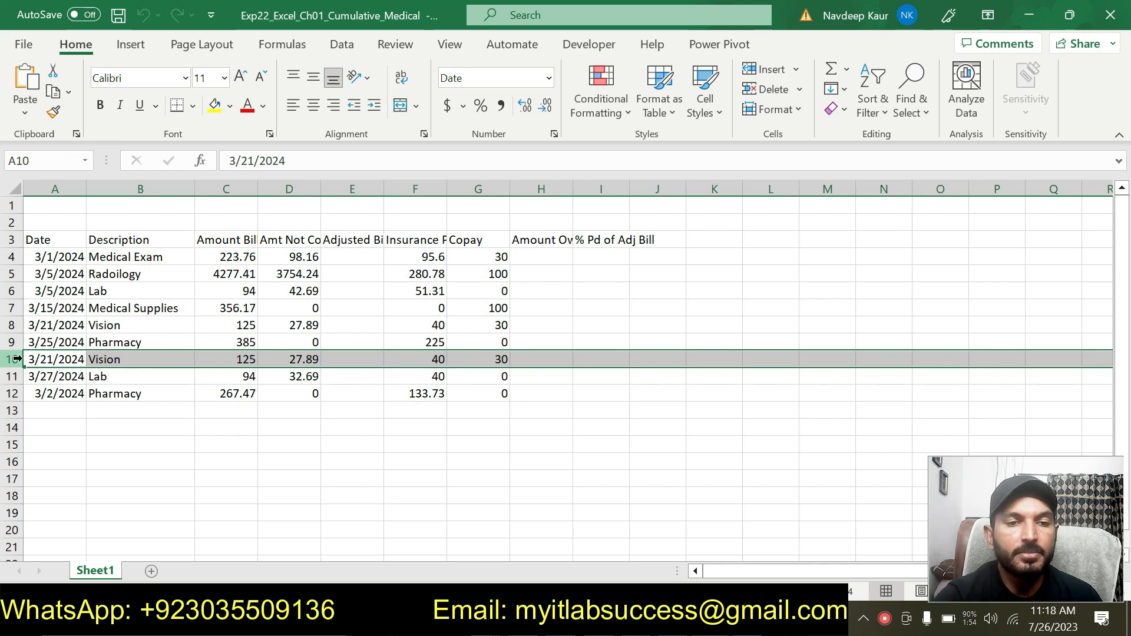
pyautogui.rightClick(17, 358)
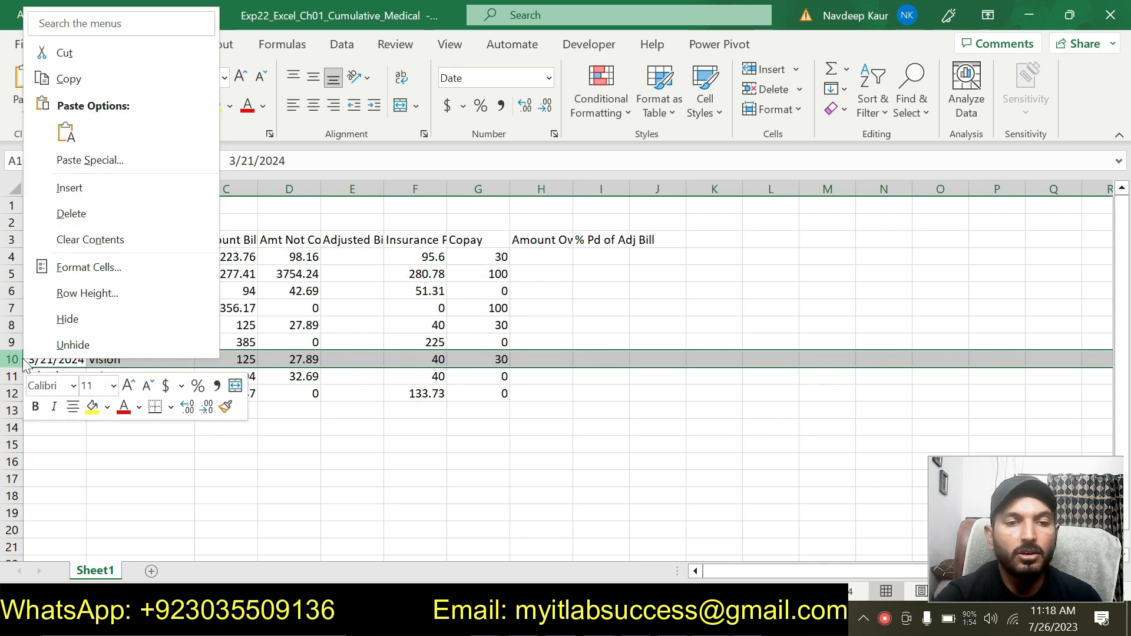
pyautogui.click(100, 206)
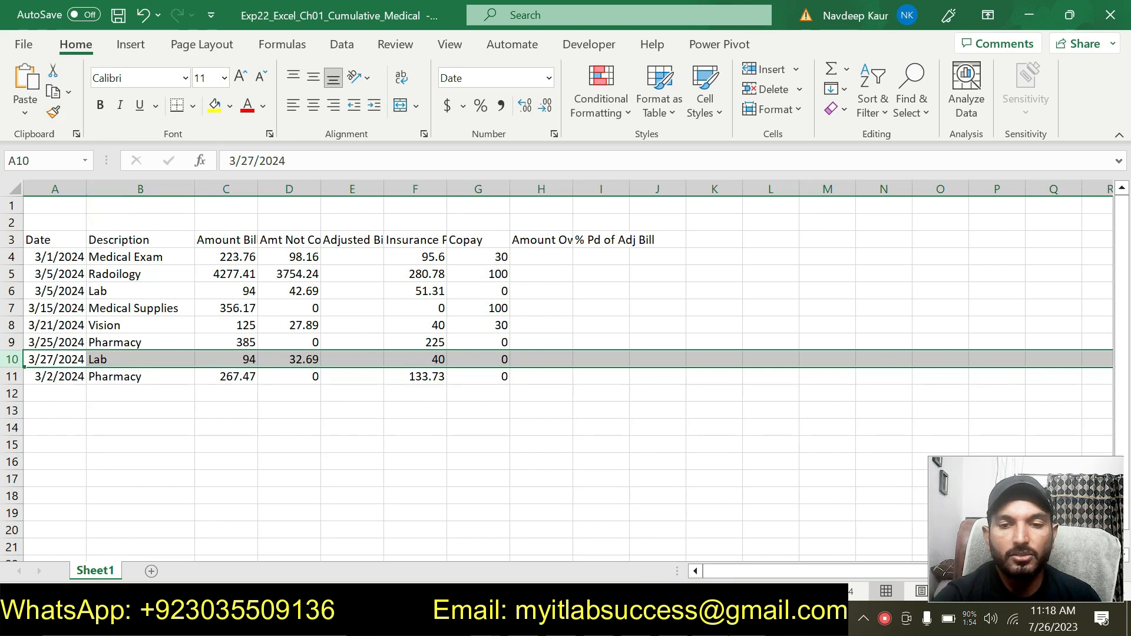
# - Move the cyan highlight from the step 2 instructions to the step 3 instructions
pyautogui.hotkey('alt', 'Tab')
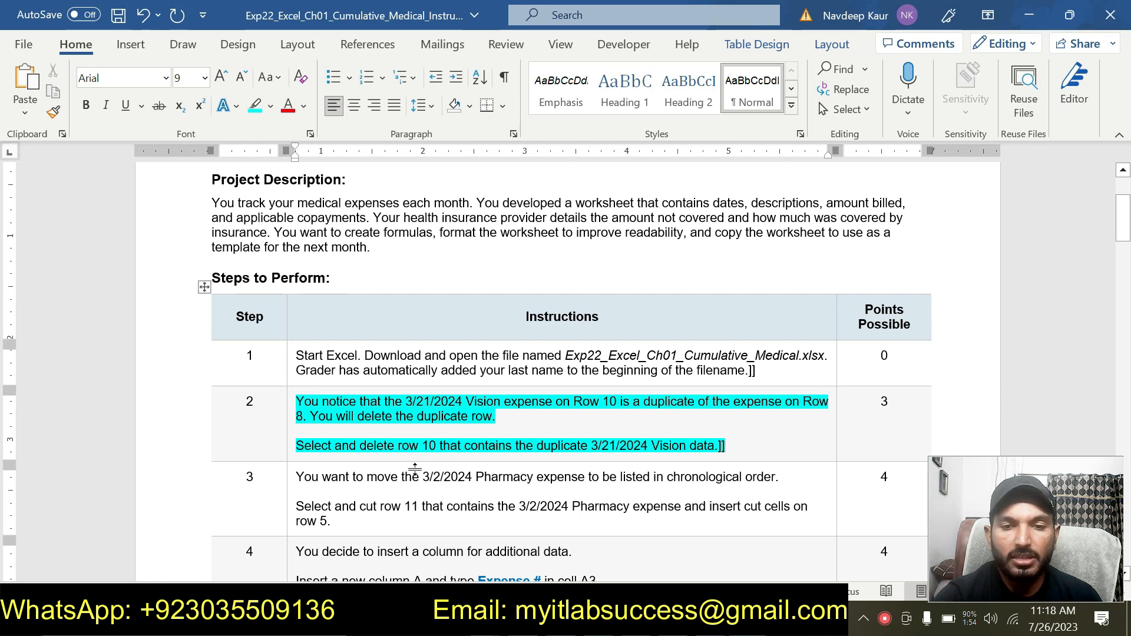
pyautogui.moveTo(726, 446); pyautogui.dragTo(365, 389)
pyautogui.click(364, 375)
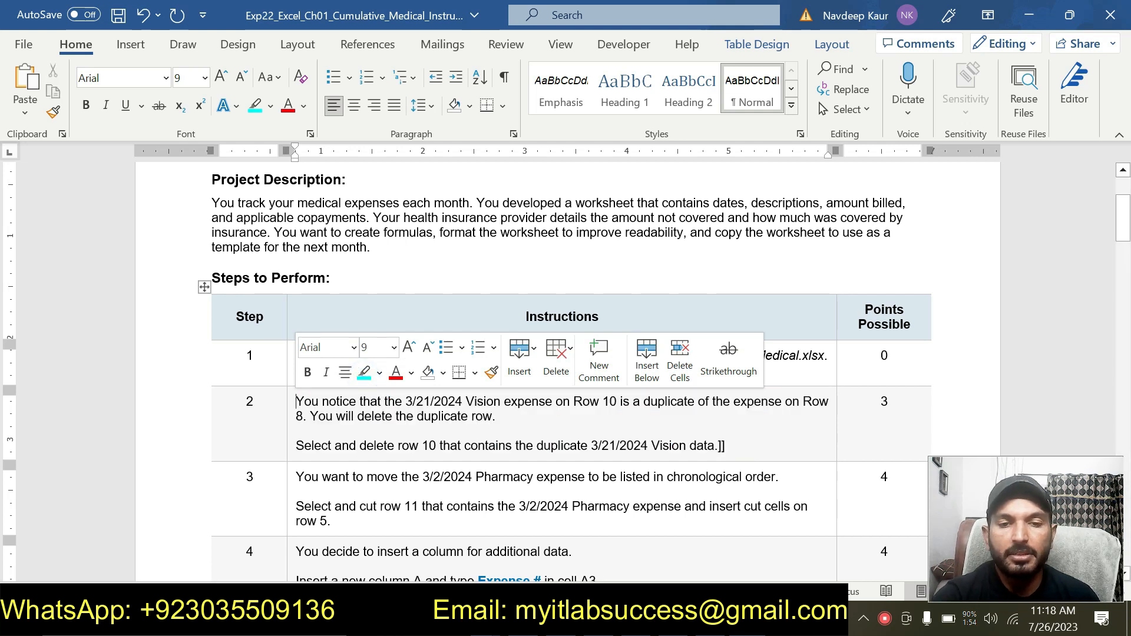
pyautogui.moveTo(296, 476); pyautogui.dragTo(359, 518)
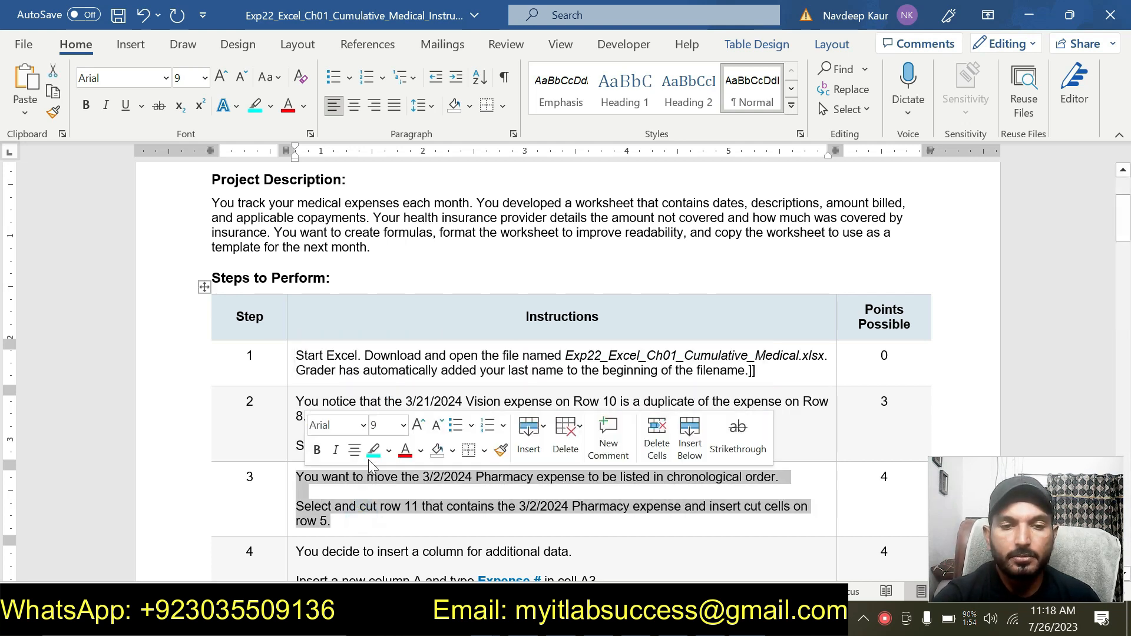
pyautogui.click(374, 456)
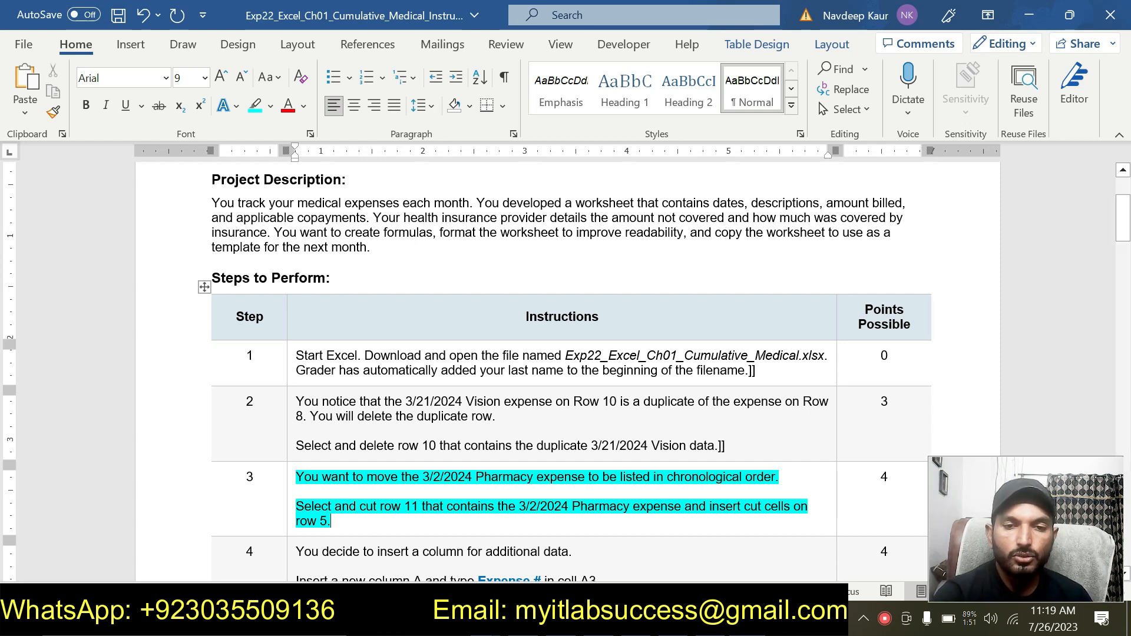
# - Cut worksheet row 11 containing the 3/2/2024 Pharmacy expense
pyautogui.hotkey('alt', 'Tab')
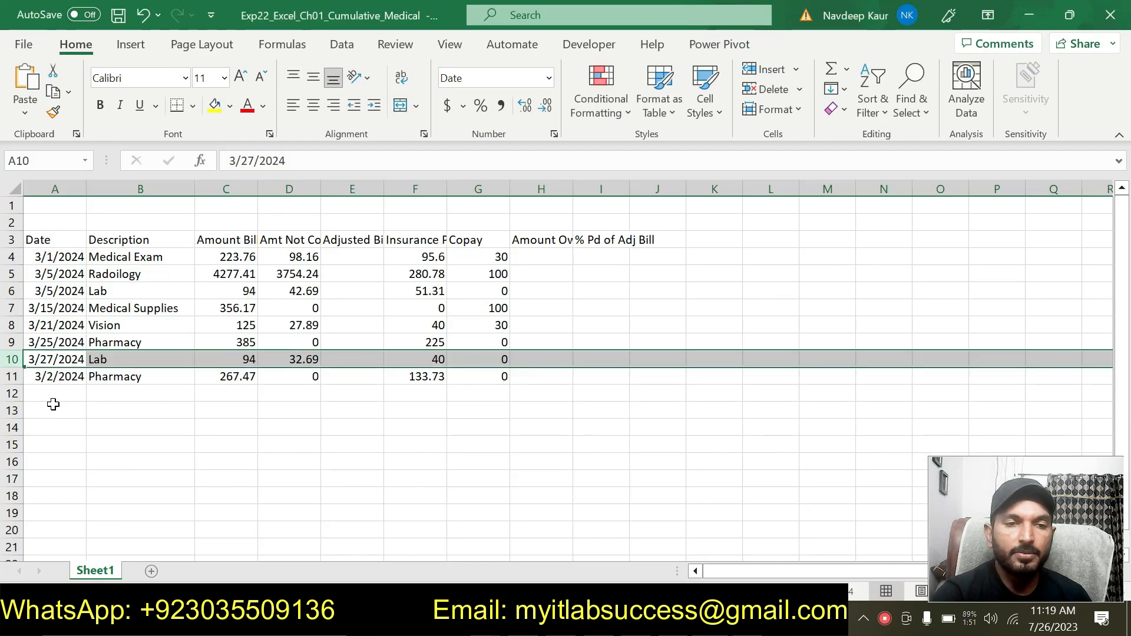
pyautogui.click(104, 438)
pyautogui.click(11, 376)
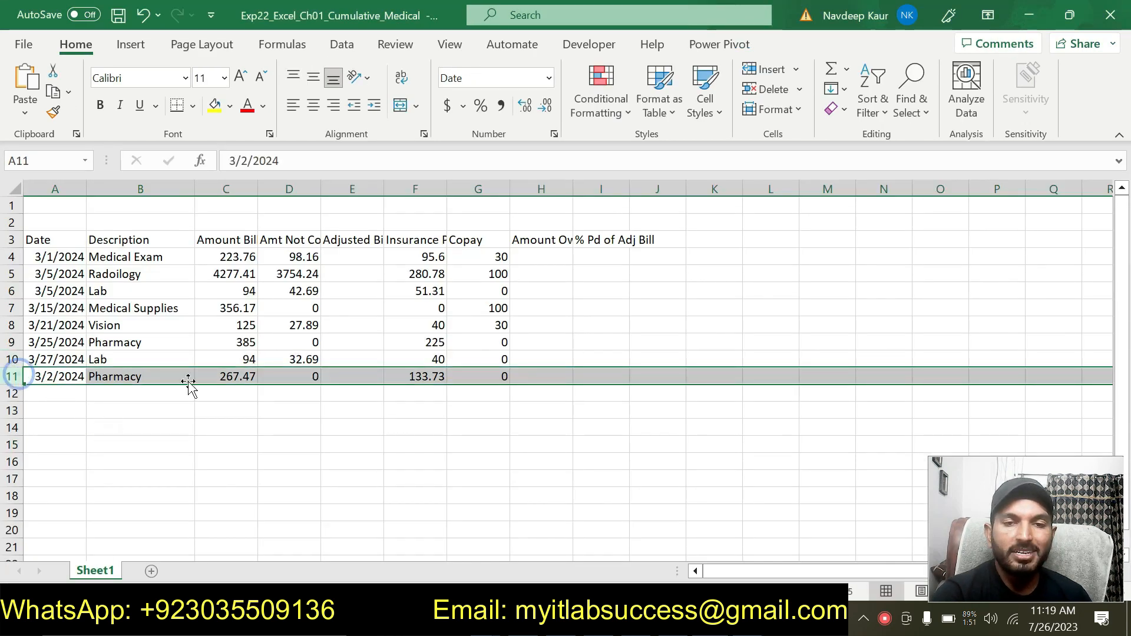
pyautogui.hotkey('alt', 'Tab')
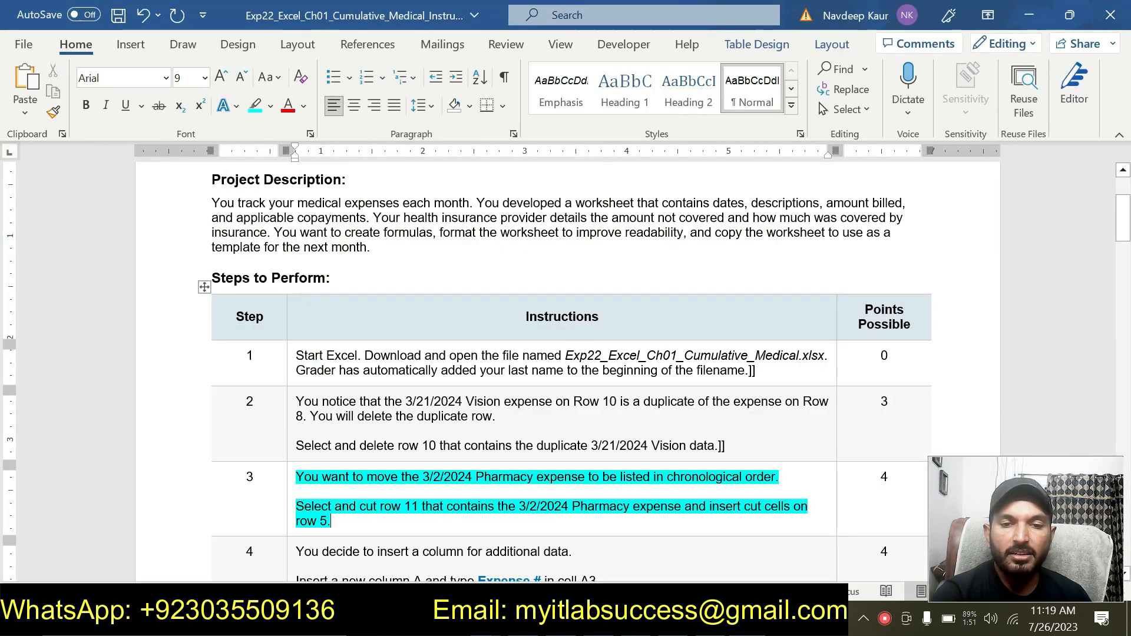
pyautogui.hotkey('alt', 'Tab')
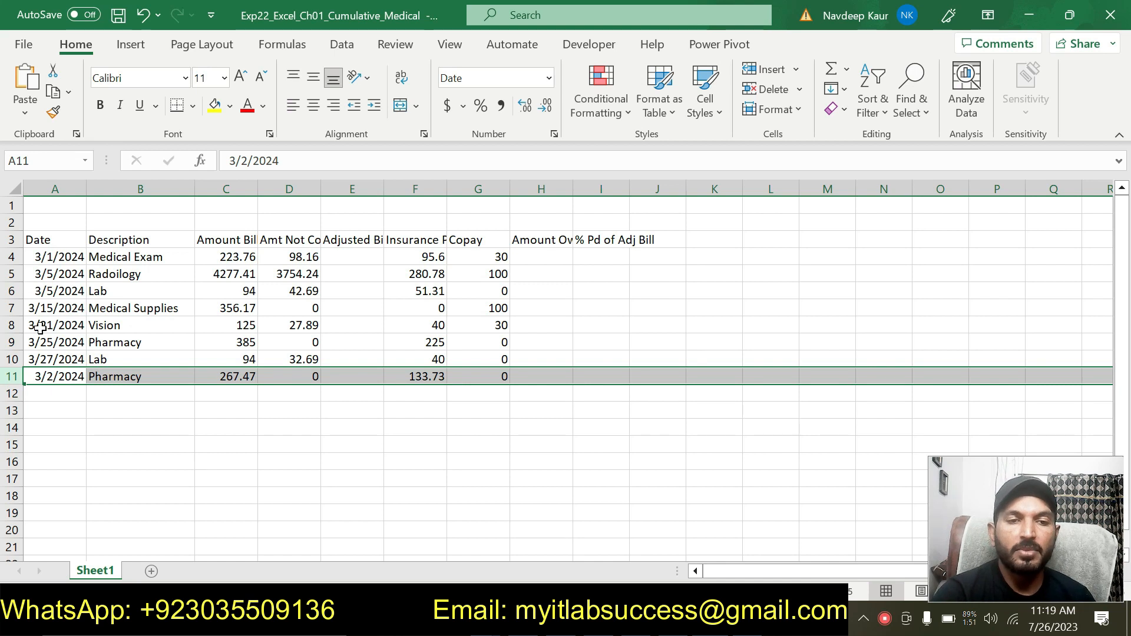
pyautogui.rightClick(39, 380)
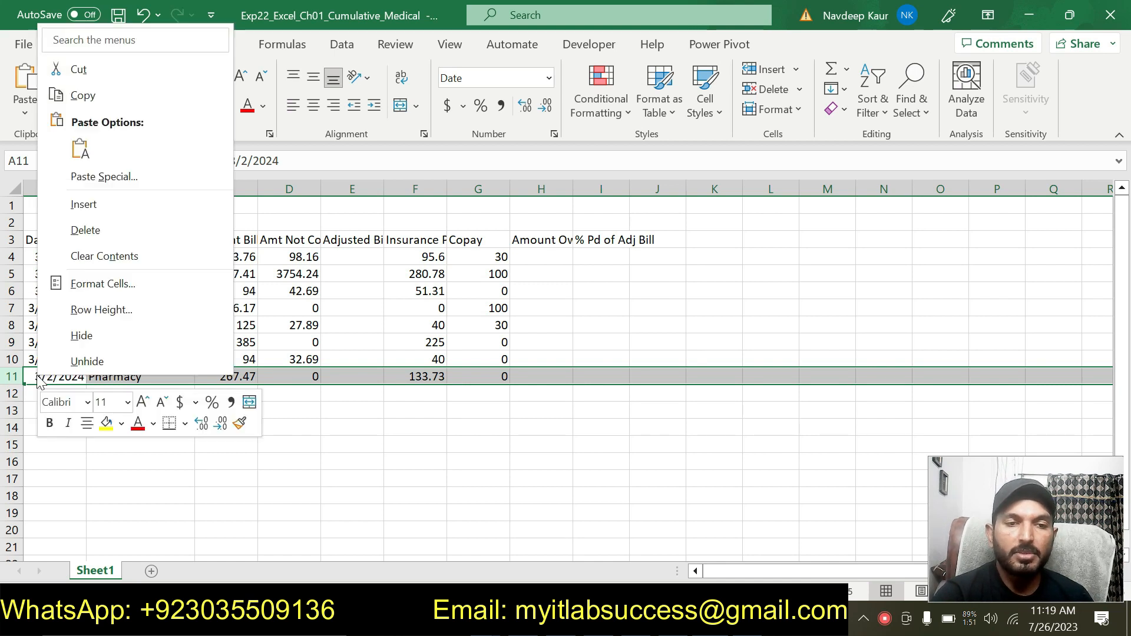
pyautogui.click(105, 66)
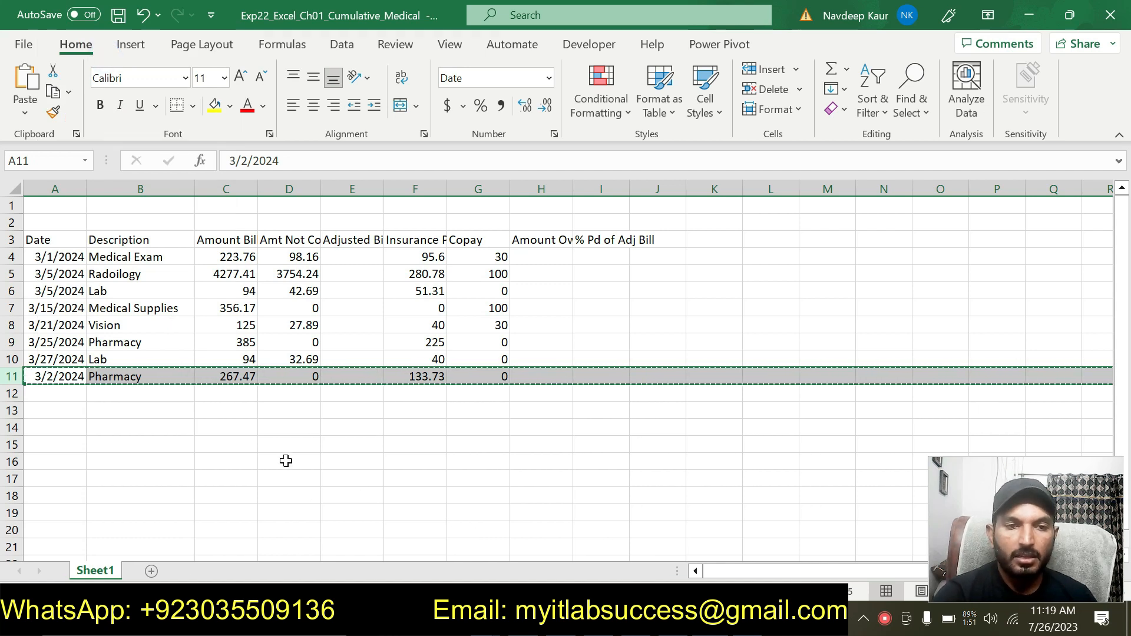
# - Paste the cut 3/2/2024 Pharmacy row into row 5 of the worksheet
pyautogui.click(564, 619)
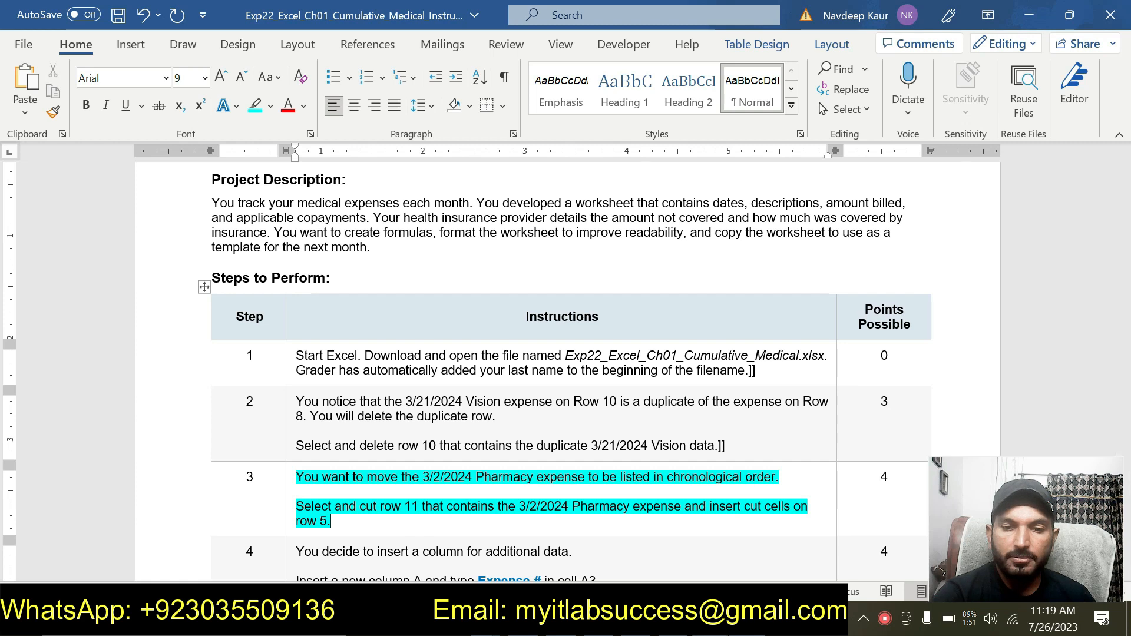
pyautogui.click(536, 619)
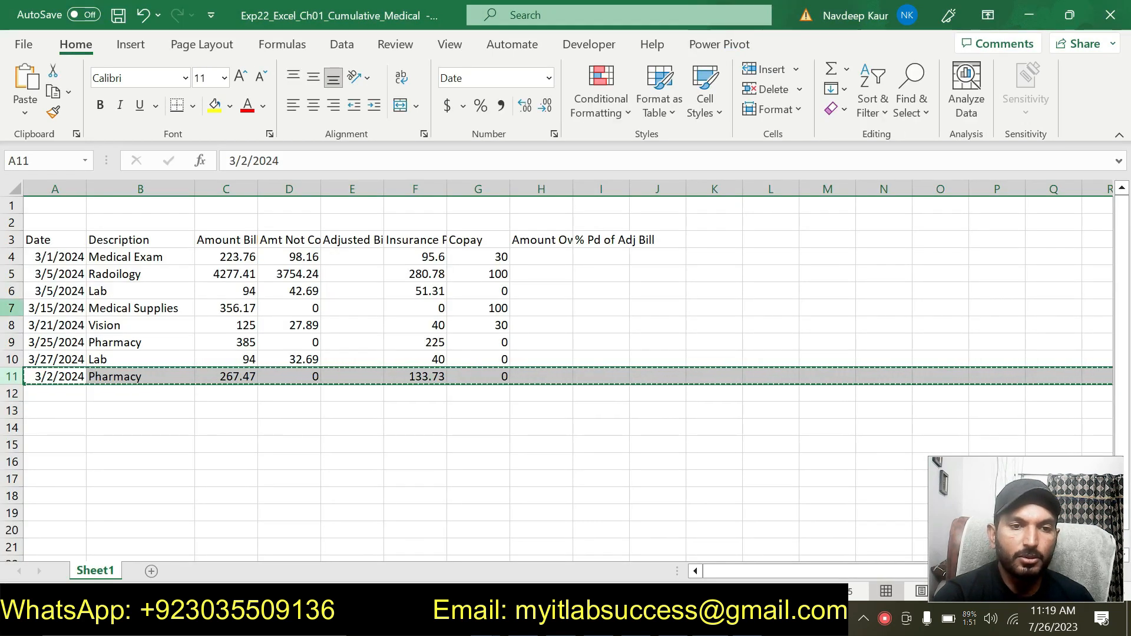
pyautogui.click(11, 274)
pyautogui.hotkey('ctrl', 'v')
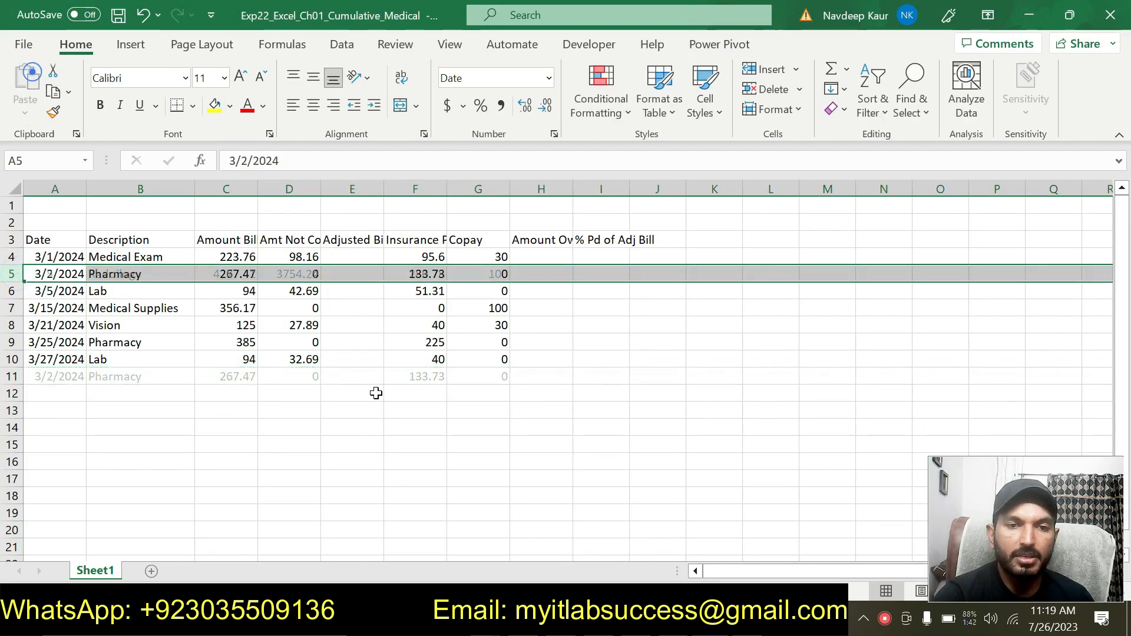
pyautogui.click(284, 476)
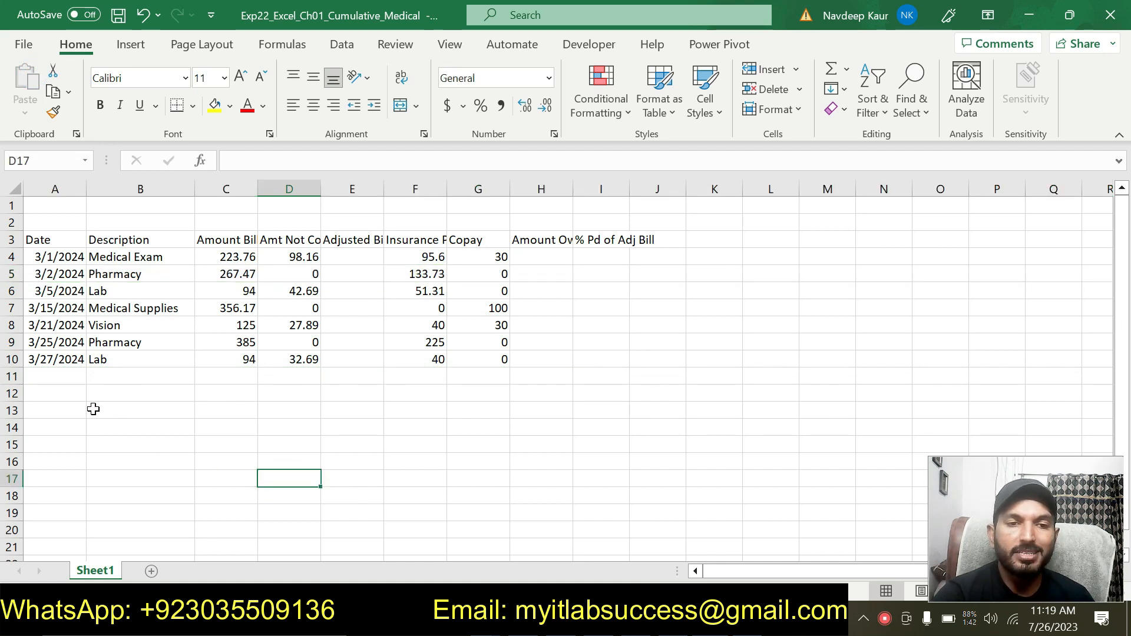
pyautogui.click(49, 377)
pyautogui.click(212, 499)
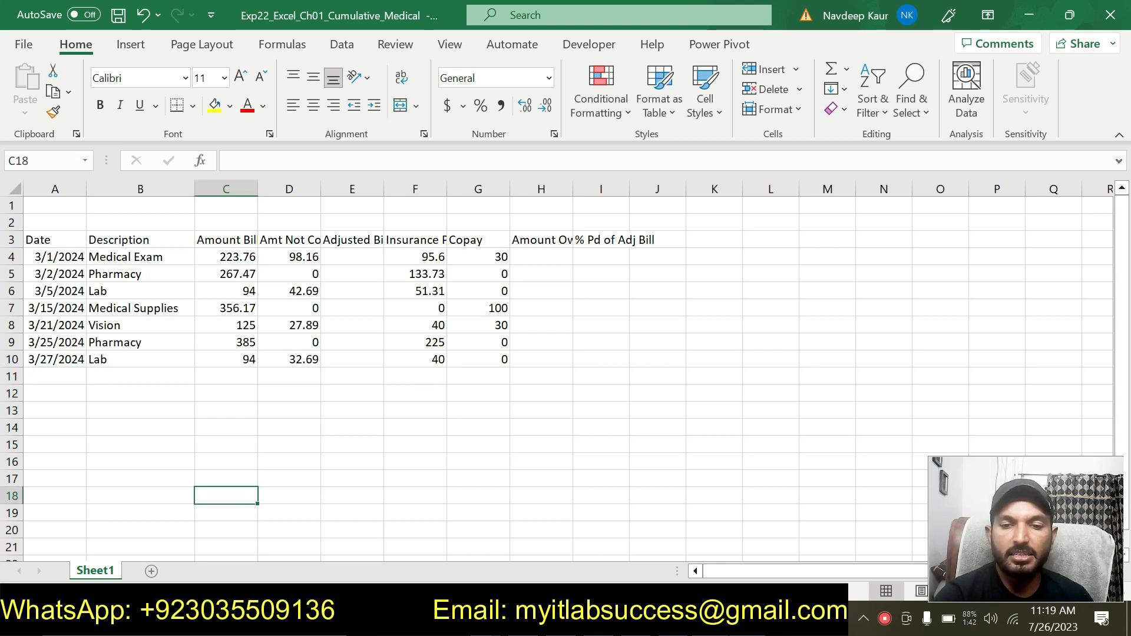
pyautogui.hotkey('alt', 'Tab')
pyautogui.moveTo(413, 519); pyautogui.dragTo(297, 477)
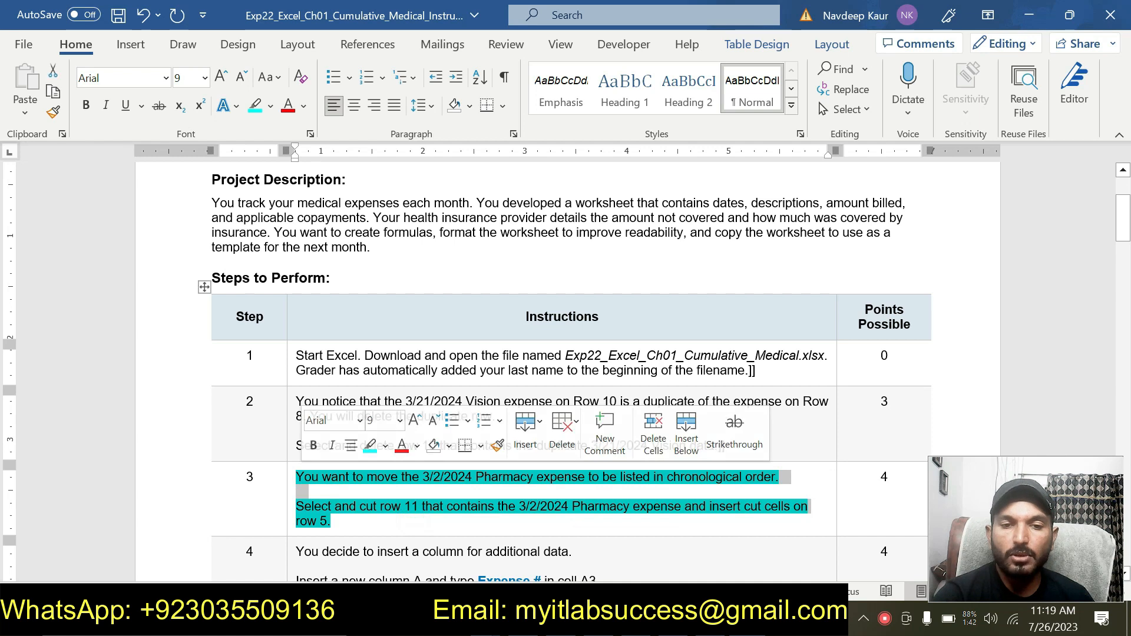
pyautogui.hotkey('alt', 'Tab')
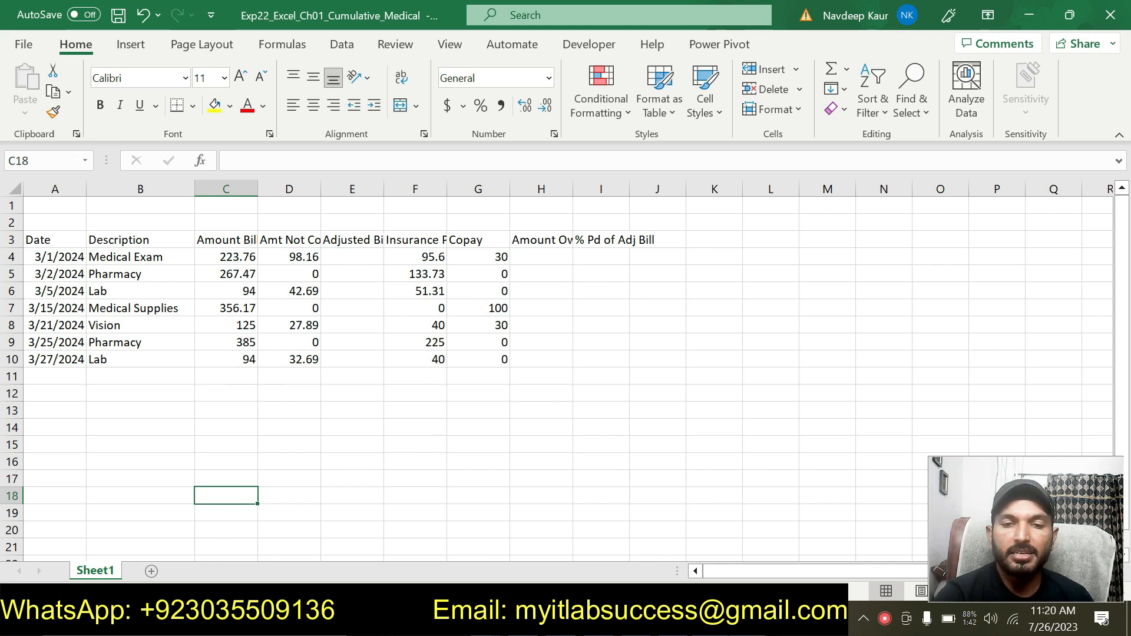
pyautogui.hotkey('alt', 'Tab')
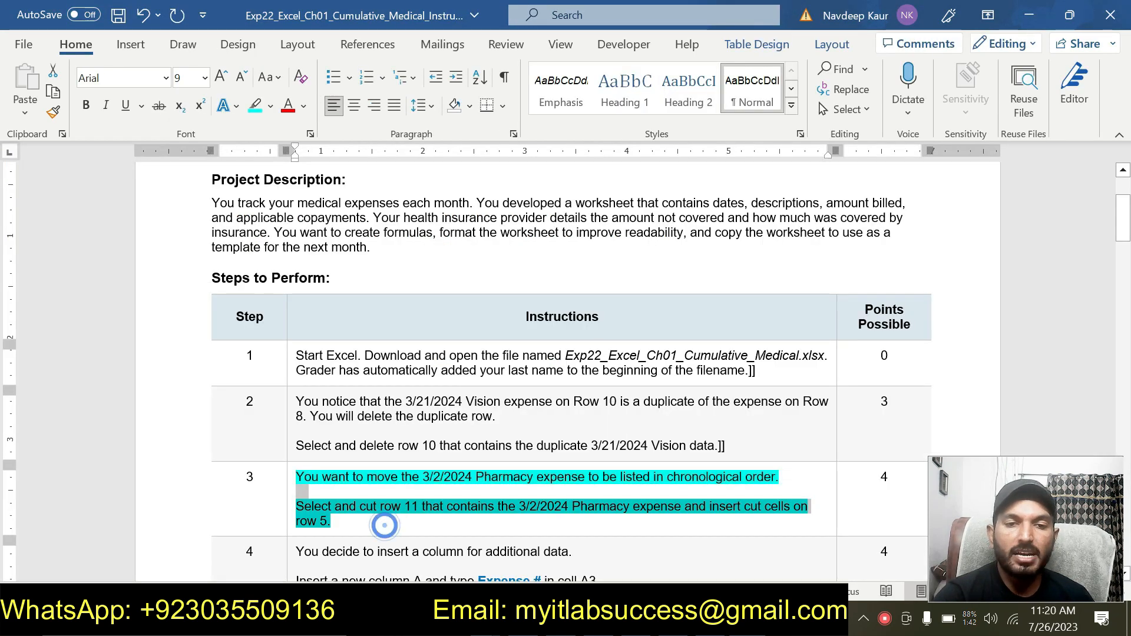
# - Move the cyan highlight from the step 3 instructions to the step 4 instructions
pyautogui.click(351, 513)
pyautogui.moveTo(347, 521); pyautogui.dragTo(296, 476)
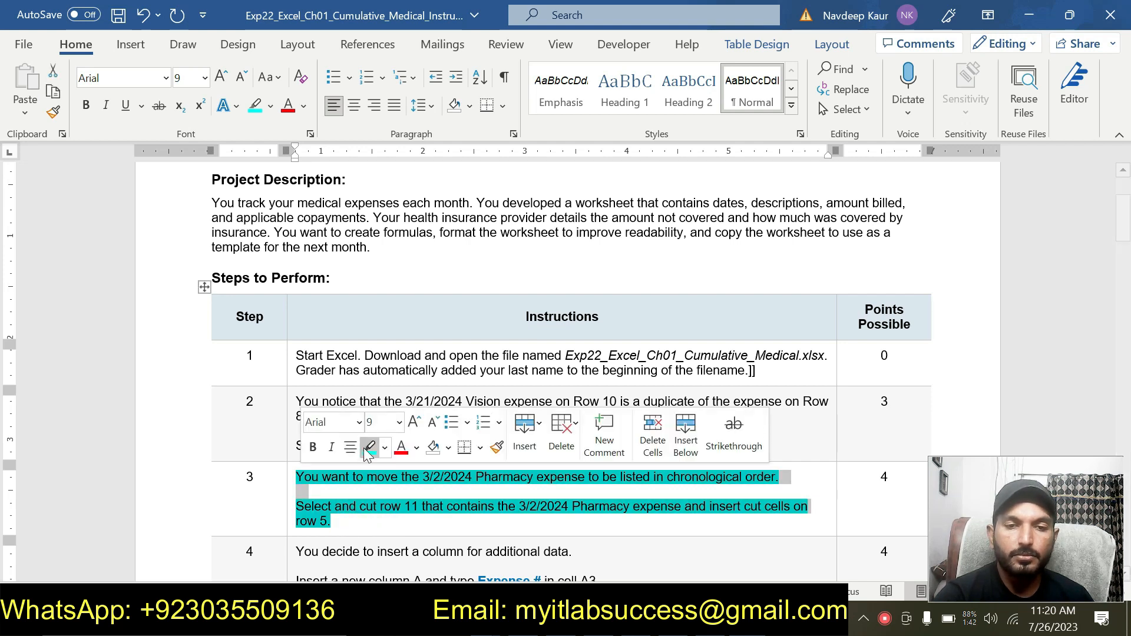
pyautogui.click(367, 452)
pyautogui.scroll(-2, 373, 444)
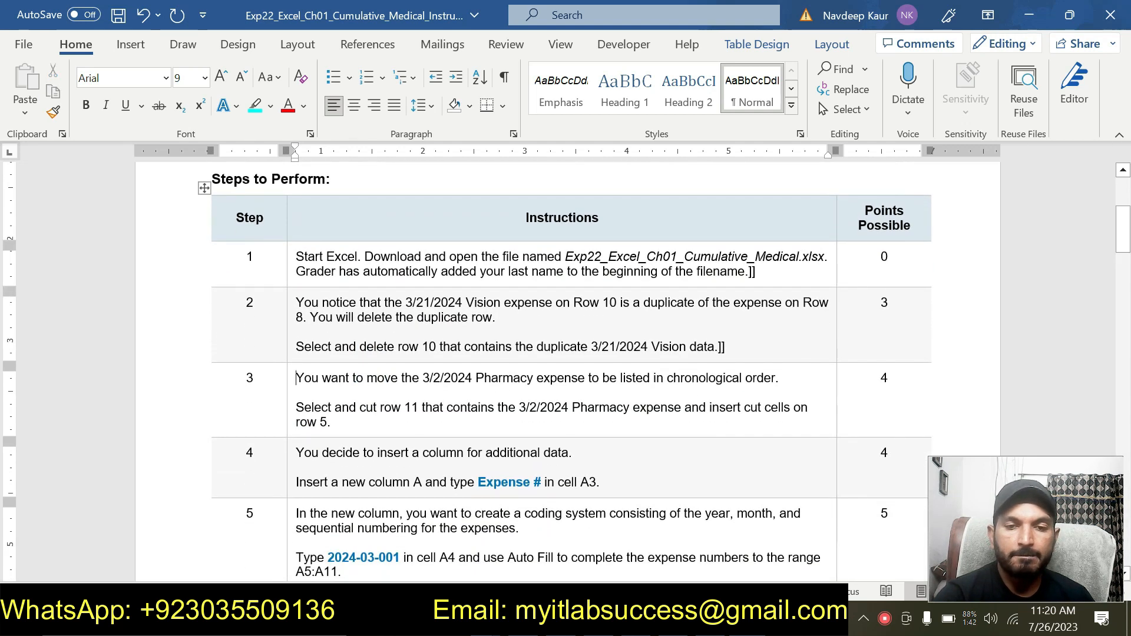
pyautogui.moveTo(599, 483); pyautogui.dragTo(297, 453)
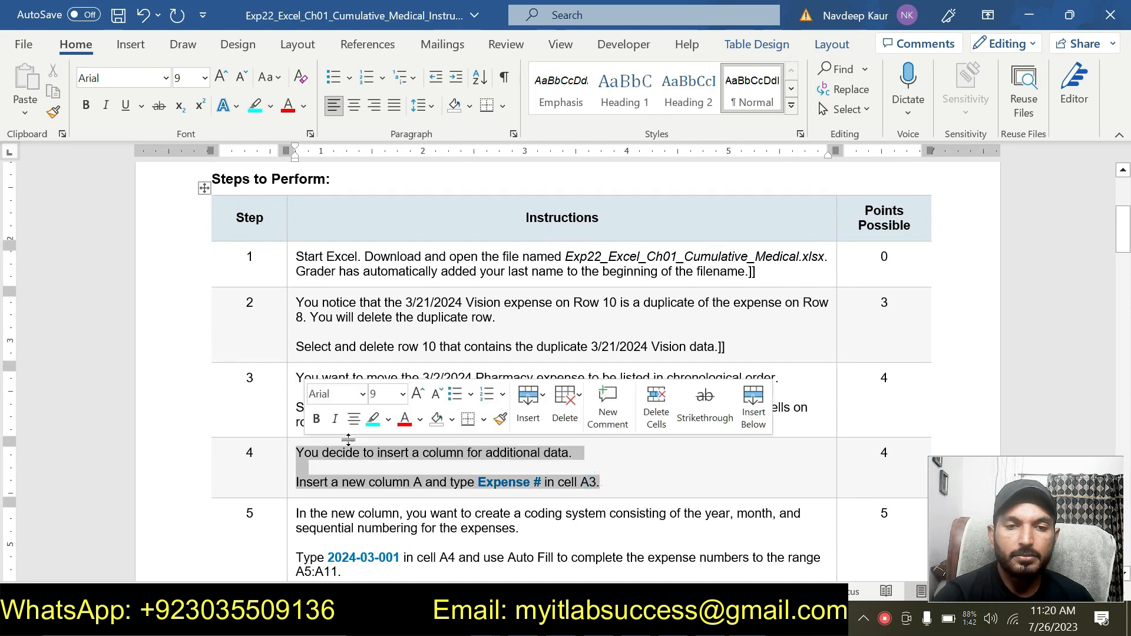
pyautogui.click(373, 419)
pyautogui.click(631, 483)
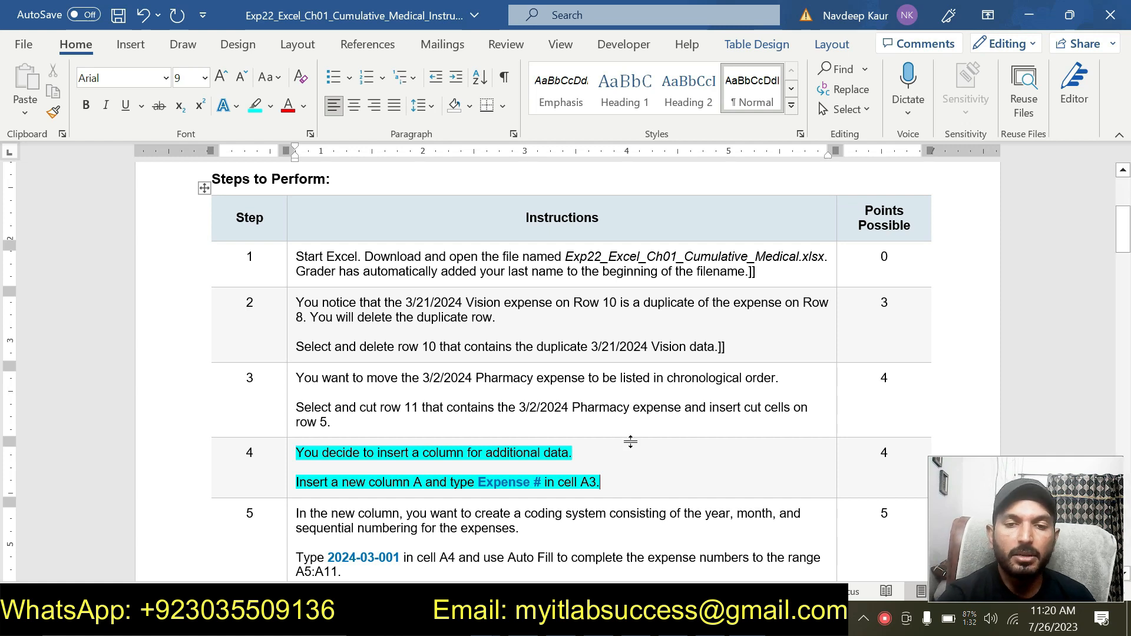
# - Insert a new blank column A in the worksheet
pyautogui.hotkey('alt', 'Tab')
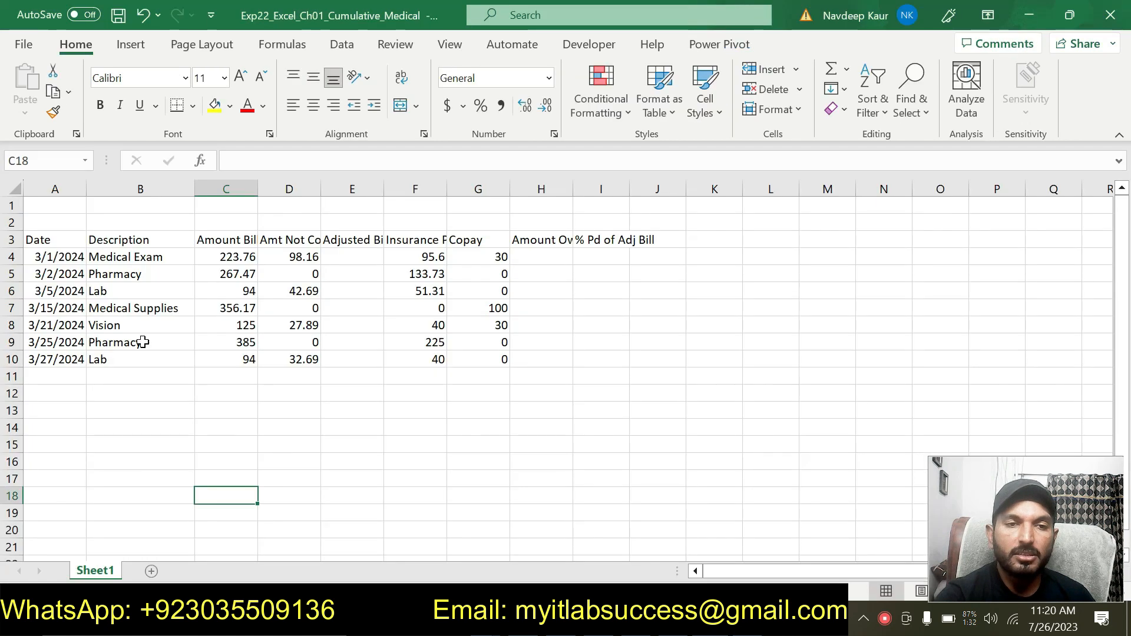
pyautogui.click(65, 189)
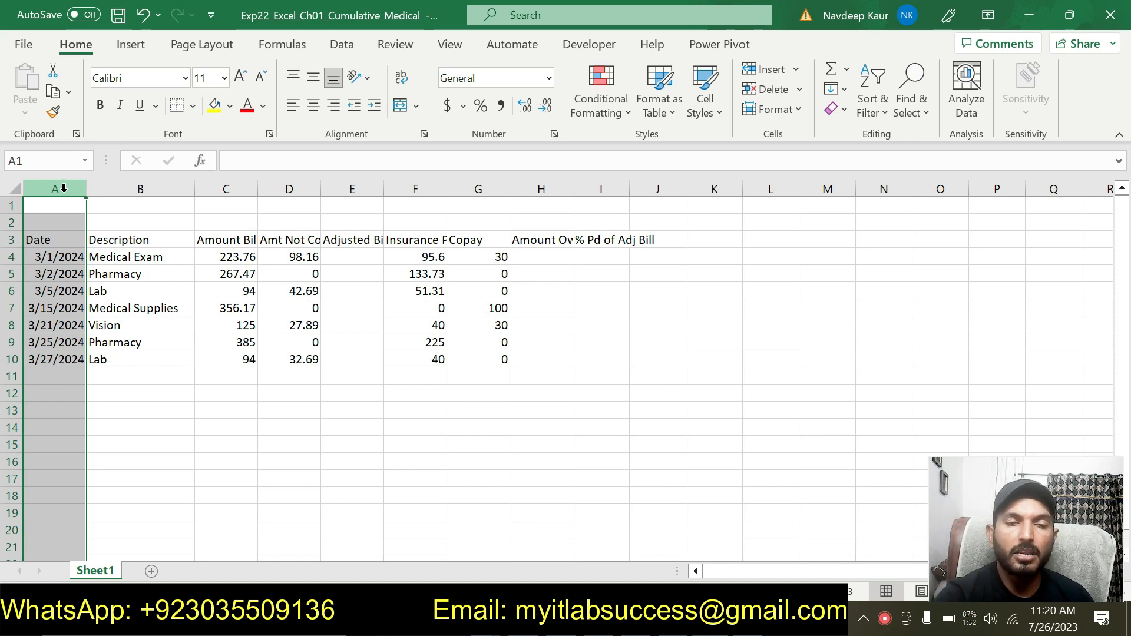
pyautogui.rightClick(64, 188)
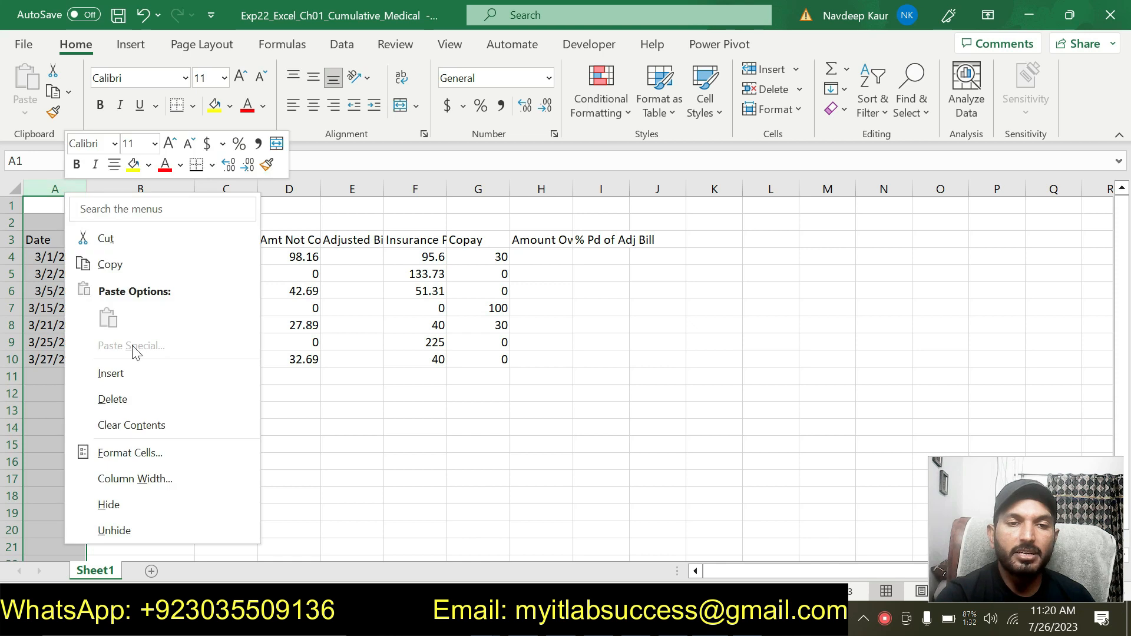
pyautogui.click(130, 367)
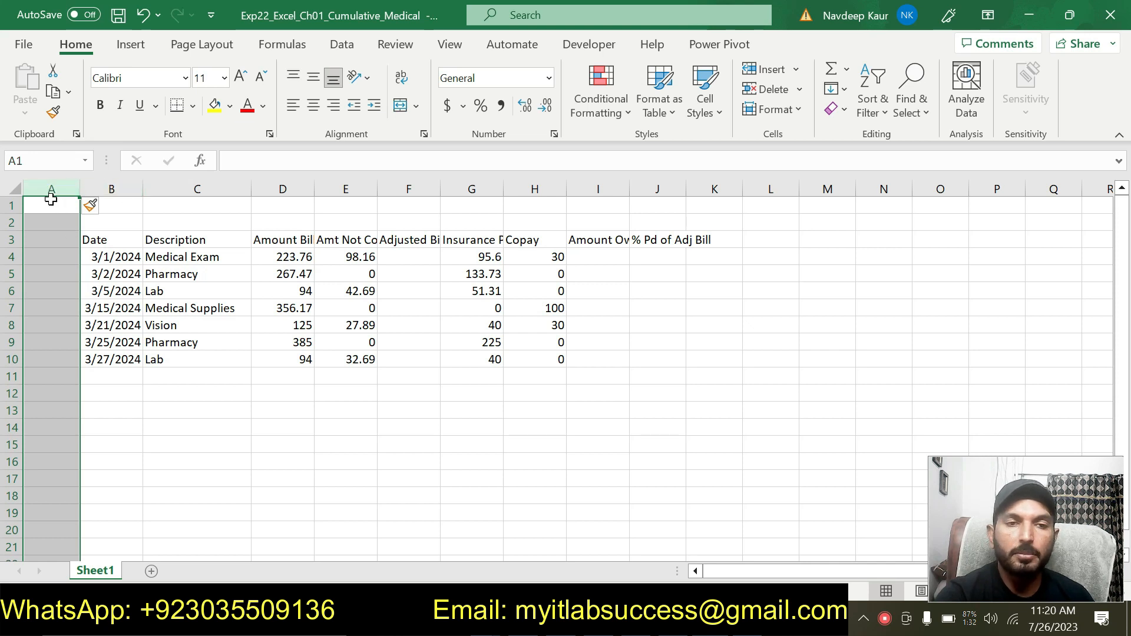
# - Enter the heading Expense # in cell A3
pyautogui.click(43, 241)
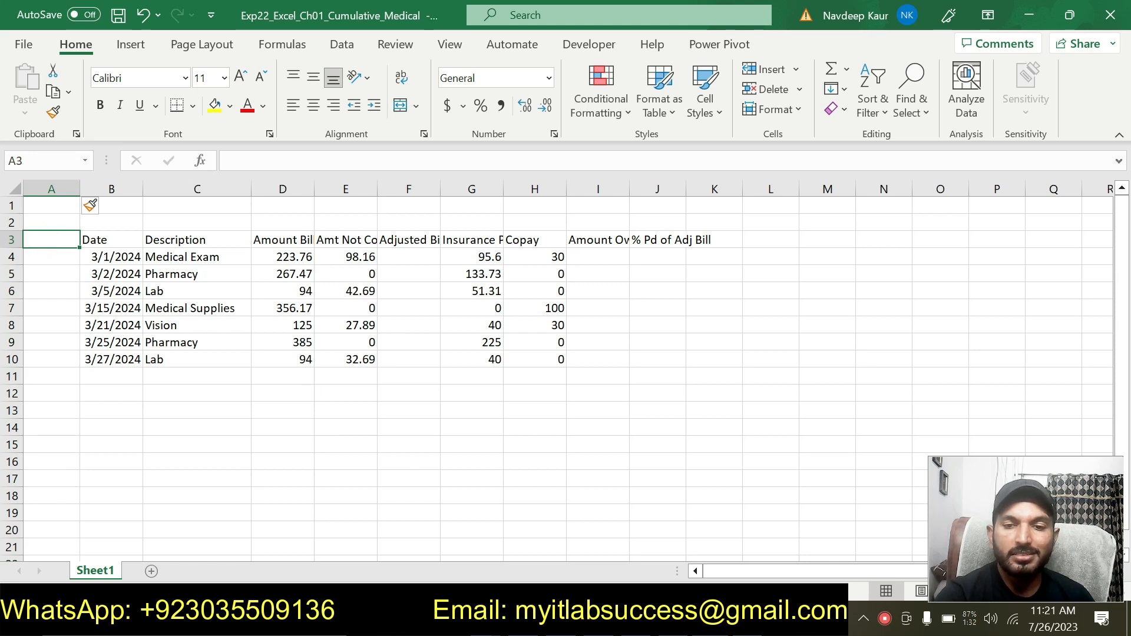
pyautogui.hotkey('alt', 'Tab')
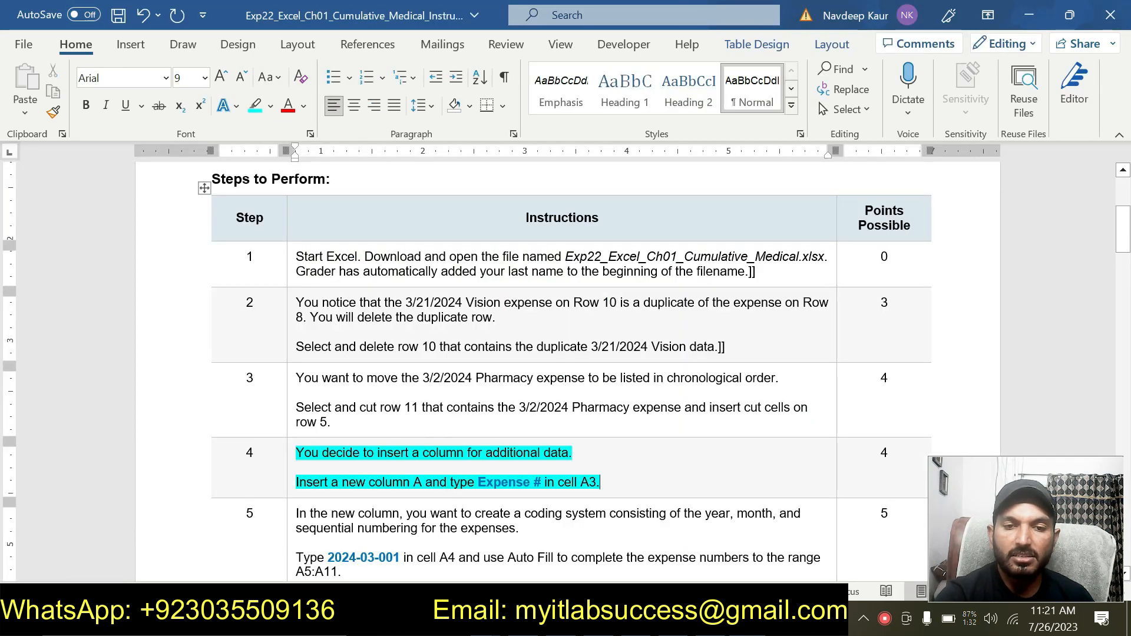
pyautogui.hotkey('alt', 'Tab')
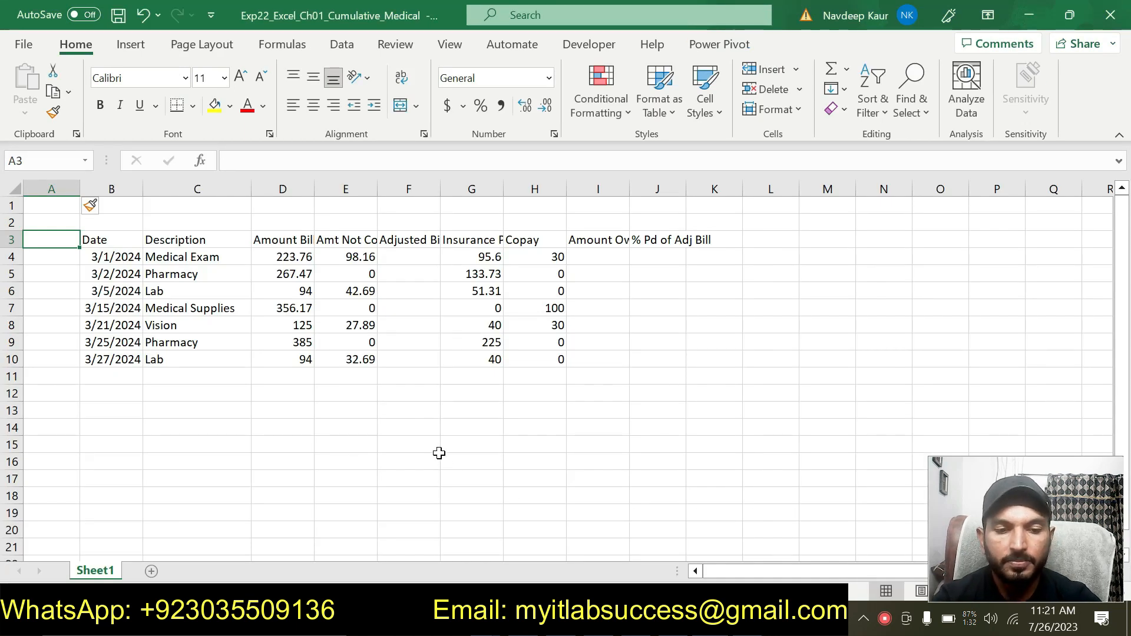
pyautogui.write('Expense')
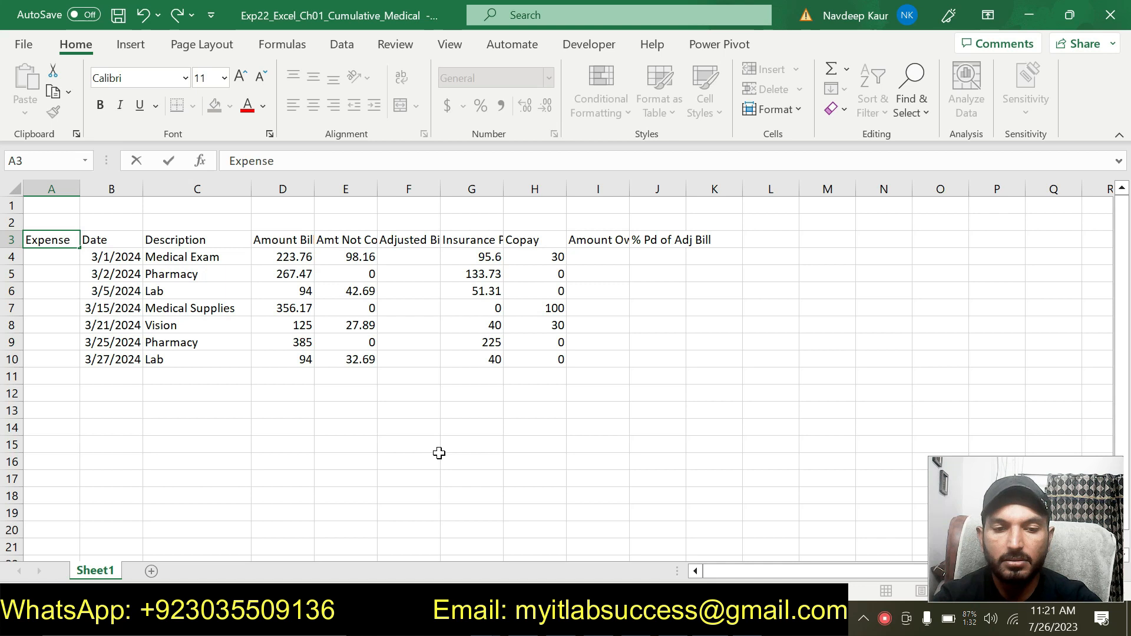
pyautogui.write(' #')
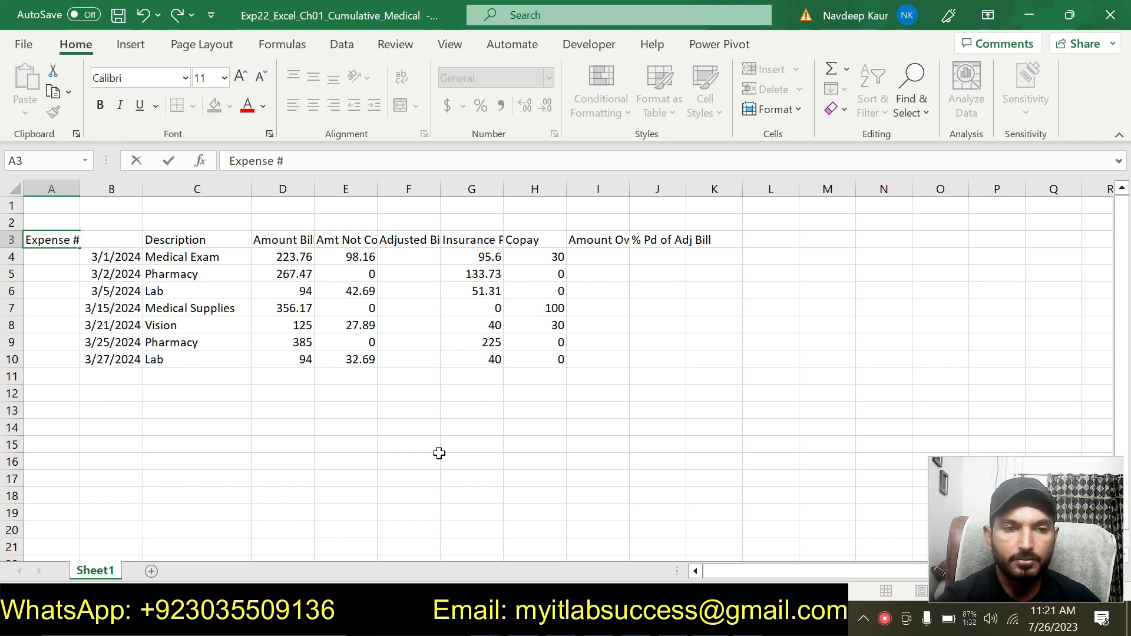
pyautogui.click(439, 452)
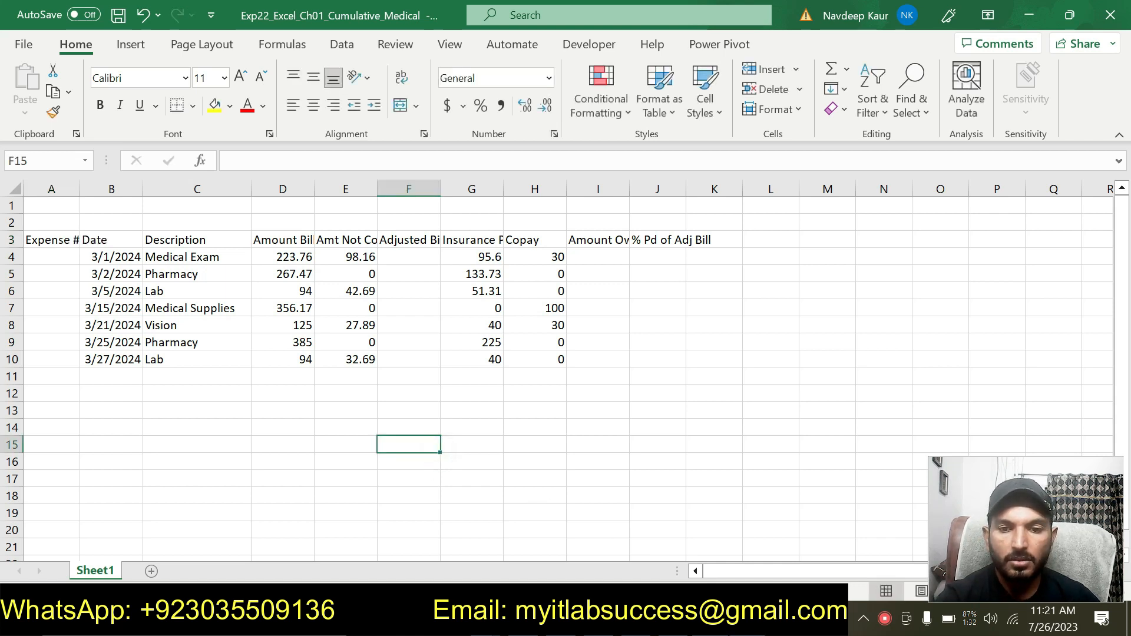
# - Remove the cyan highlight from the step 4 instructions
pyautogui.hotkey('alt', 'Tab')
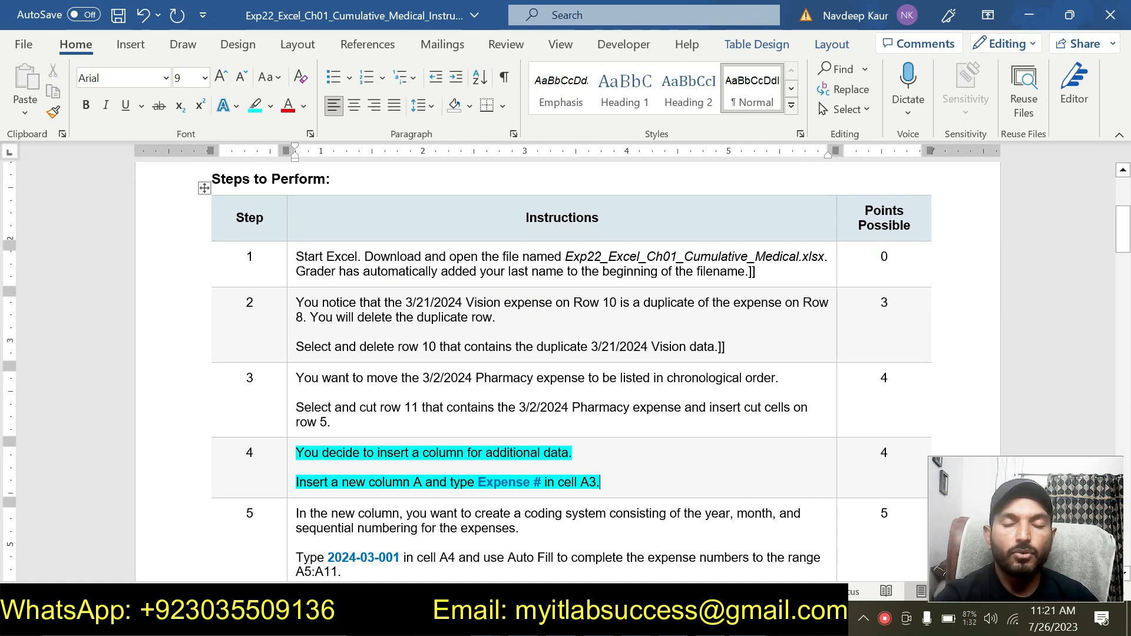
pyautogui.moveTo(601, 480); pyautogui.dragTo(296, 452)
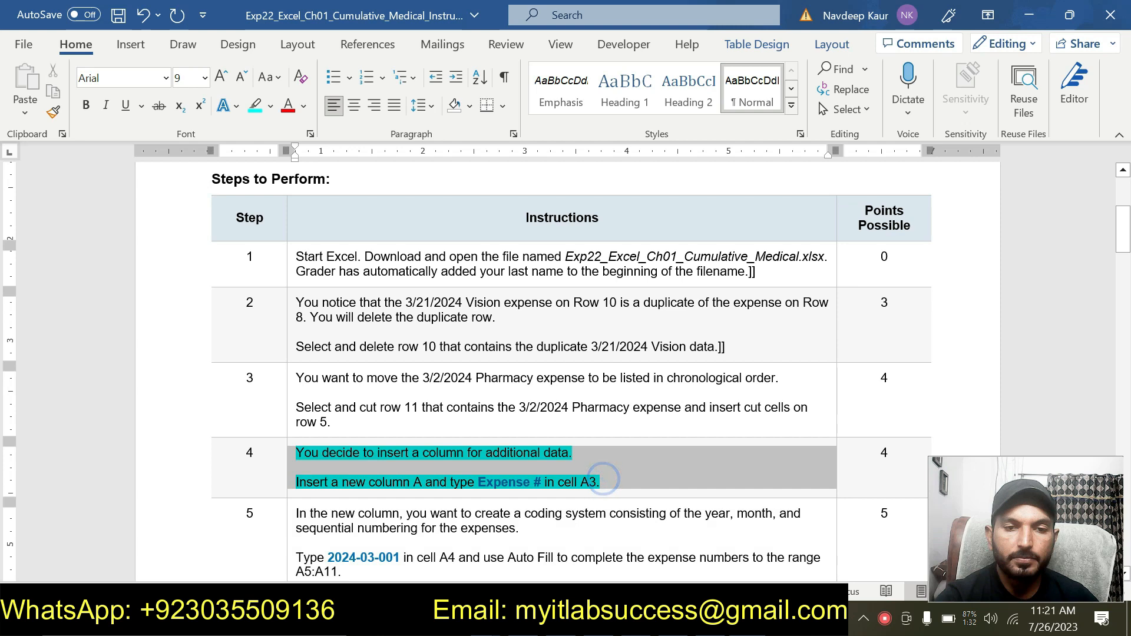
pyautogui.click(516, 483)
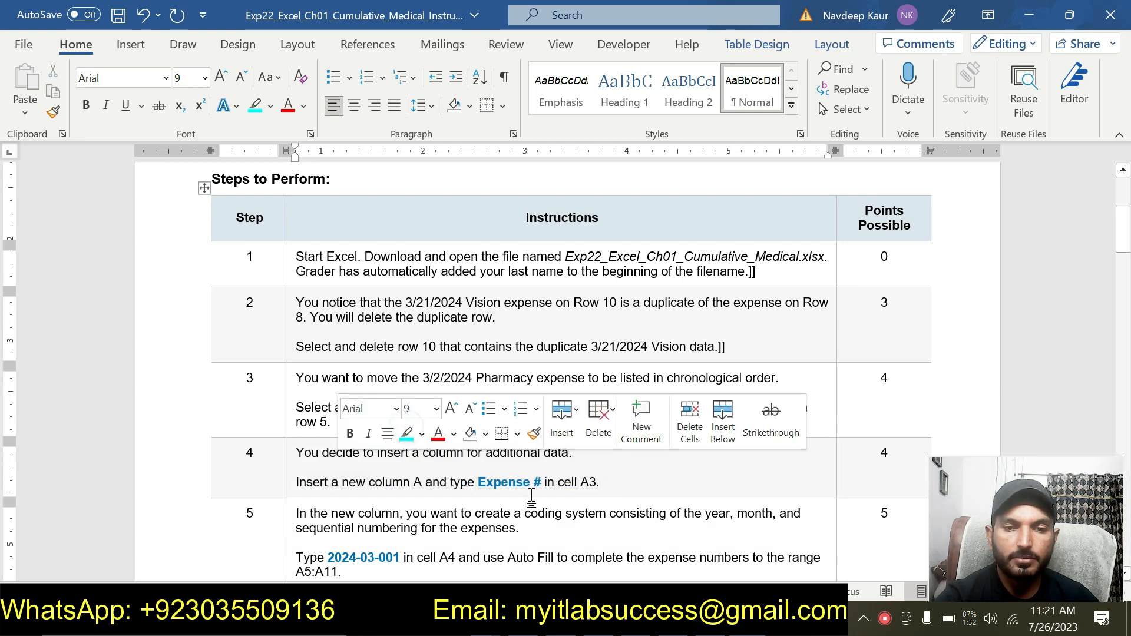
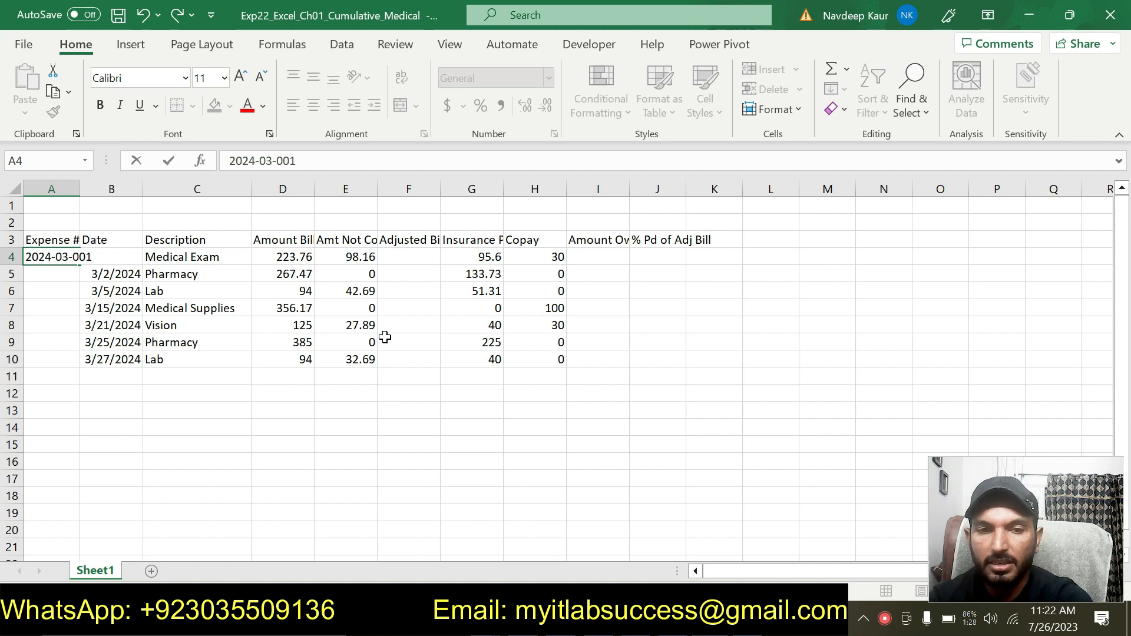
# - Autofit column A and use Auto Fill to extend the expense numbers from A4 down through A11
pyautogui.doubleClick(80, 189)
pyautogui.click(79, 252)
pyautogui.moveTo(96, 268); pyautogui.dragTo(92, 364)
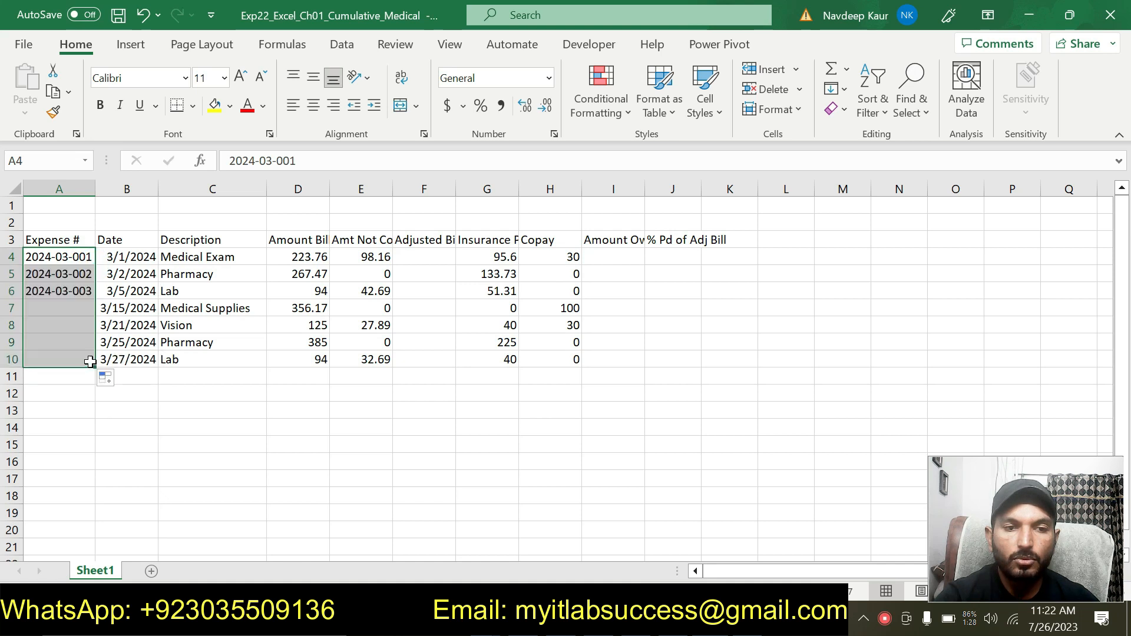
pyautogui.hotkey('alt', 'Tab')
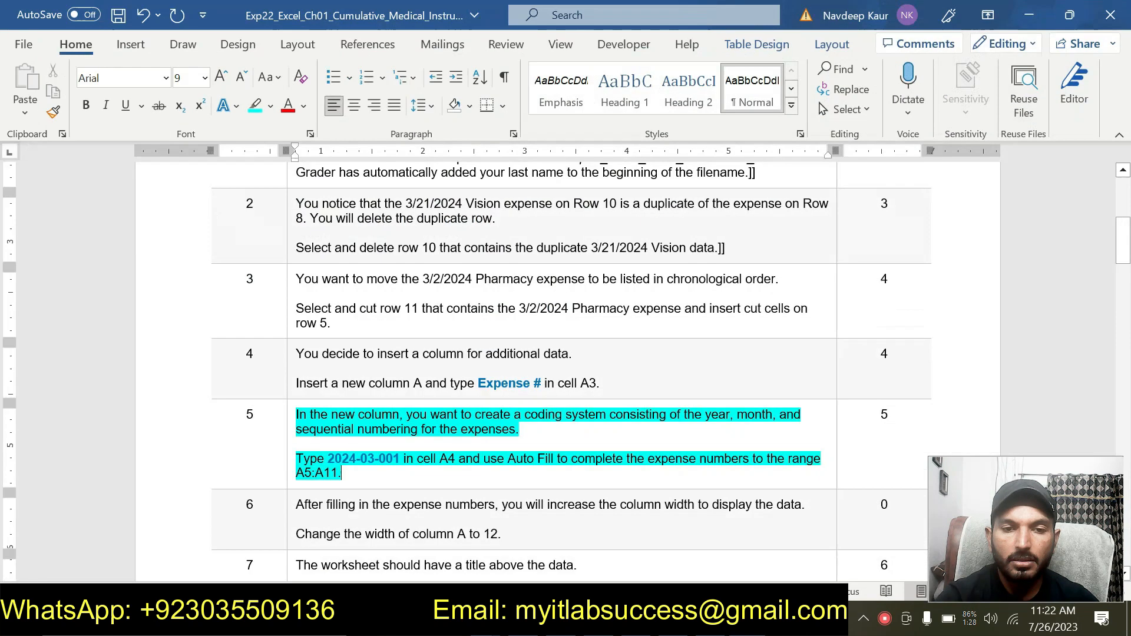
pyautogui.hotkey('alt', 'Tab')
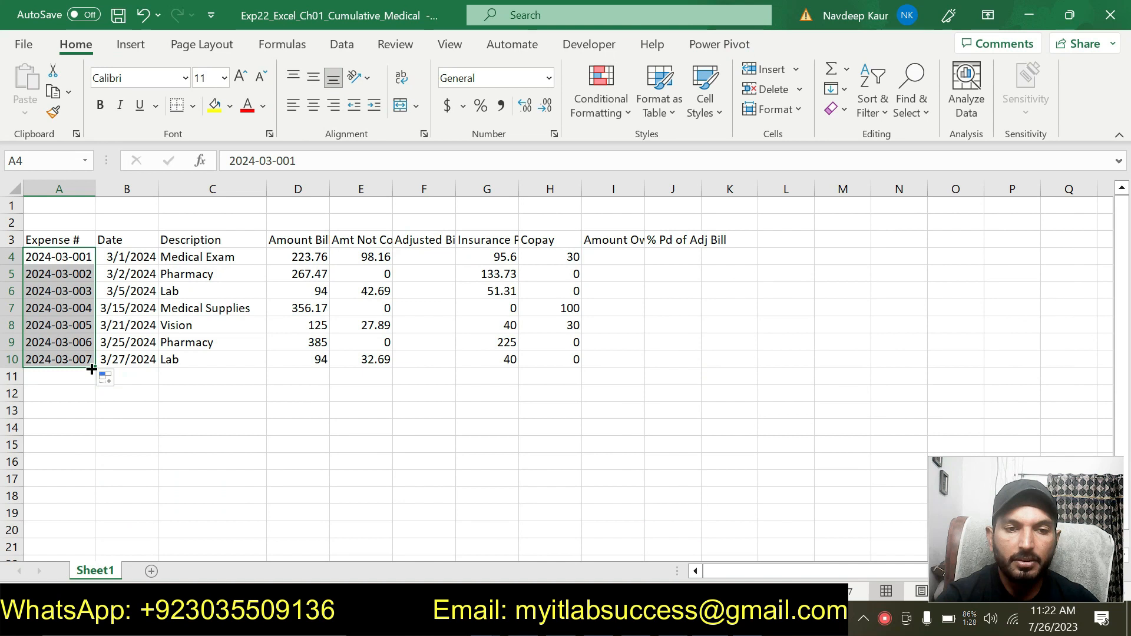
pyautogui.moveTo(95, 367); pyautogui.dragTo(92, 382)
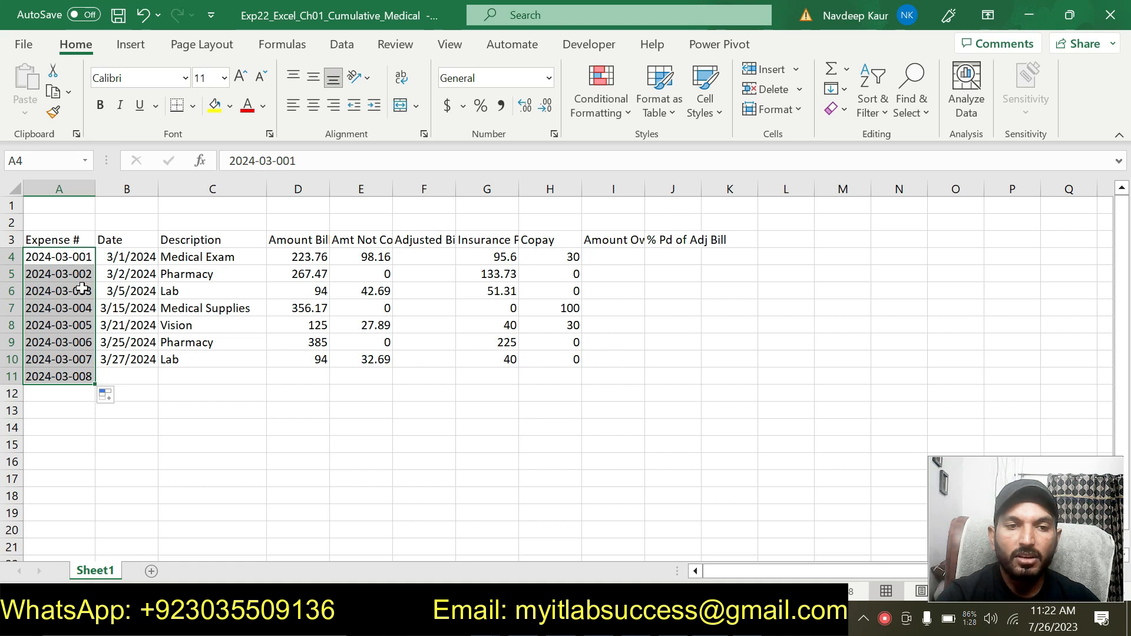
pyautogui.click(347, 463)
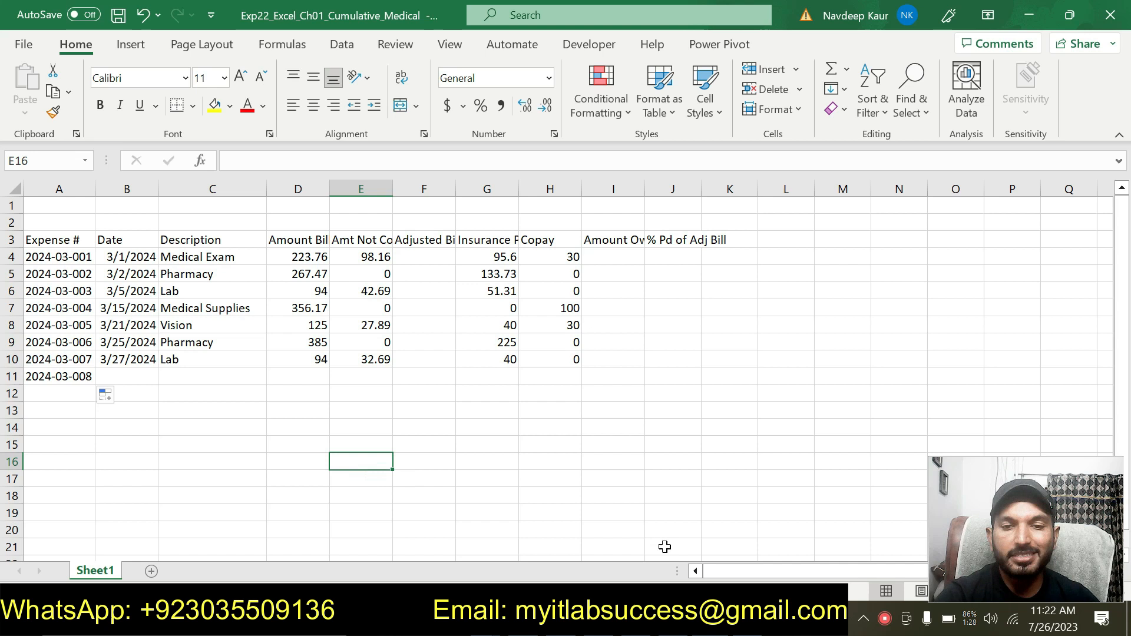
# - Move the cyan highlight from the step 5 instructions to the step 6 instructions
pyautogui.hotkey('alt', 'Tab')
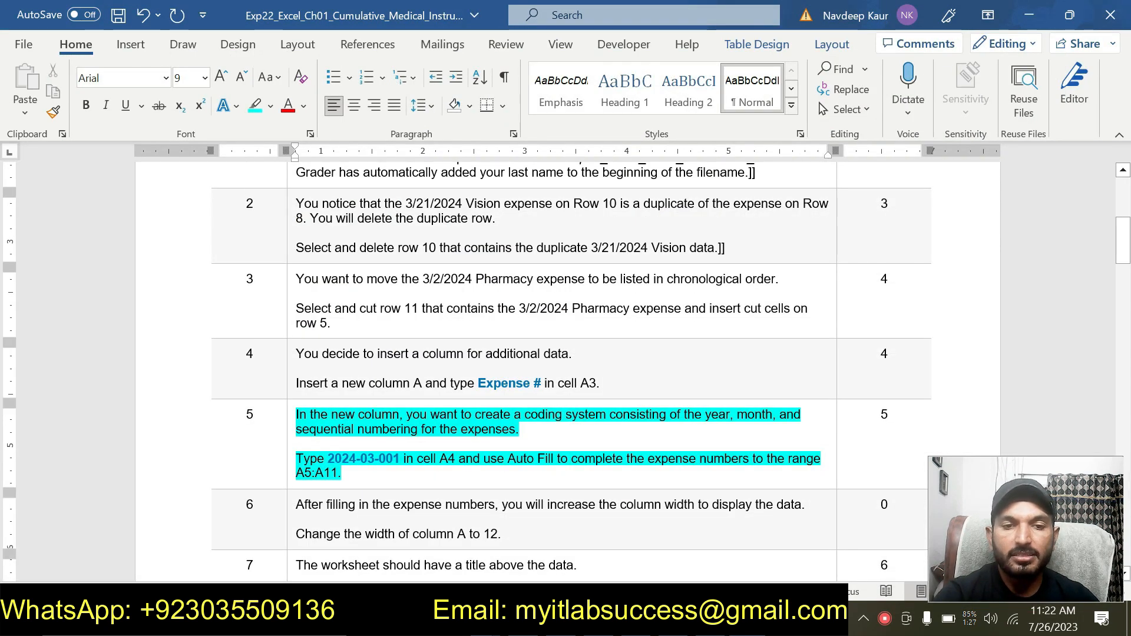
pyautogui.moveTo(352, 484); pyautogui.dragTo(352, 402)
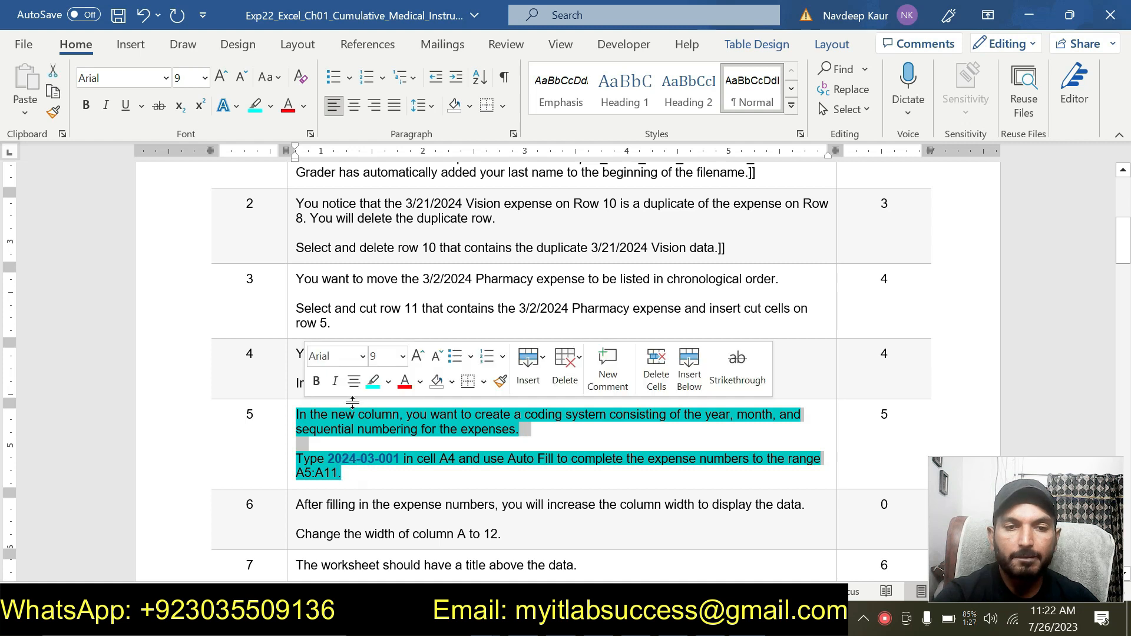
pyautogui.click(377, 384)
pyautogui.scroll(1, 432, 489)
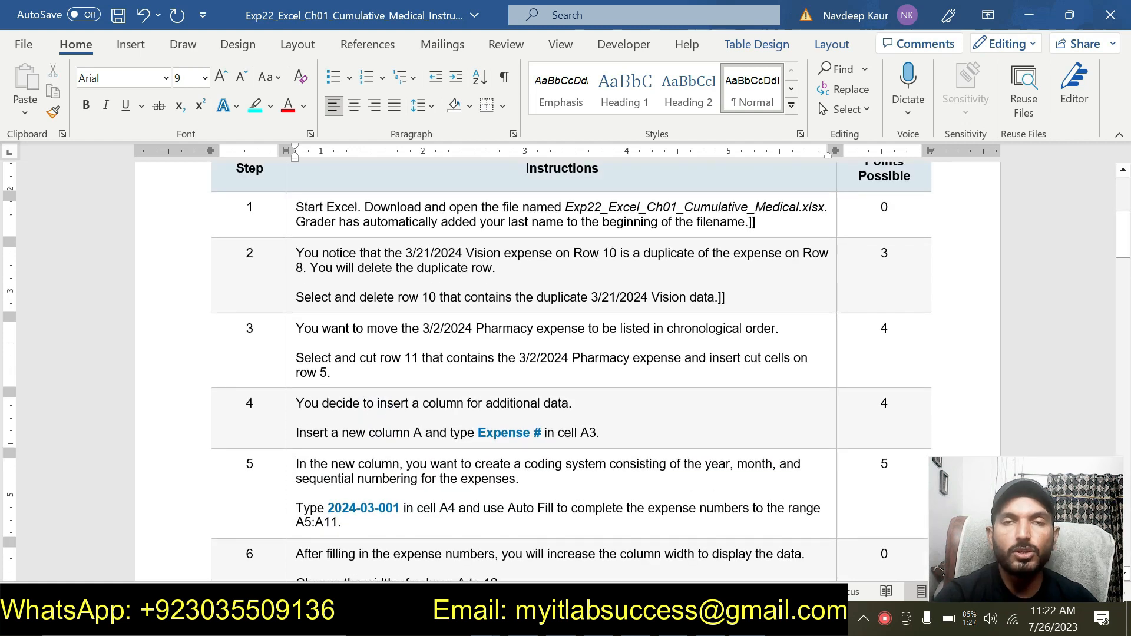
pyautogui.scroll(3, 432, 495)
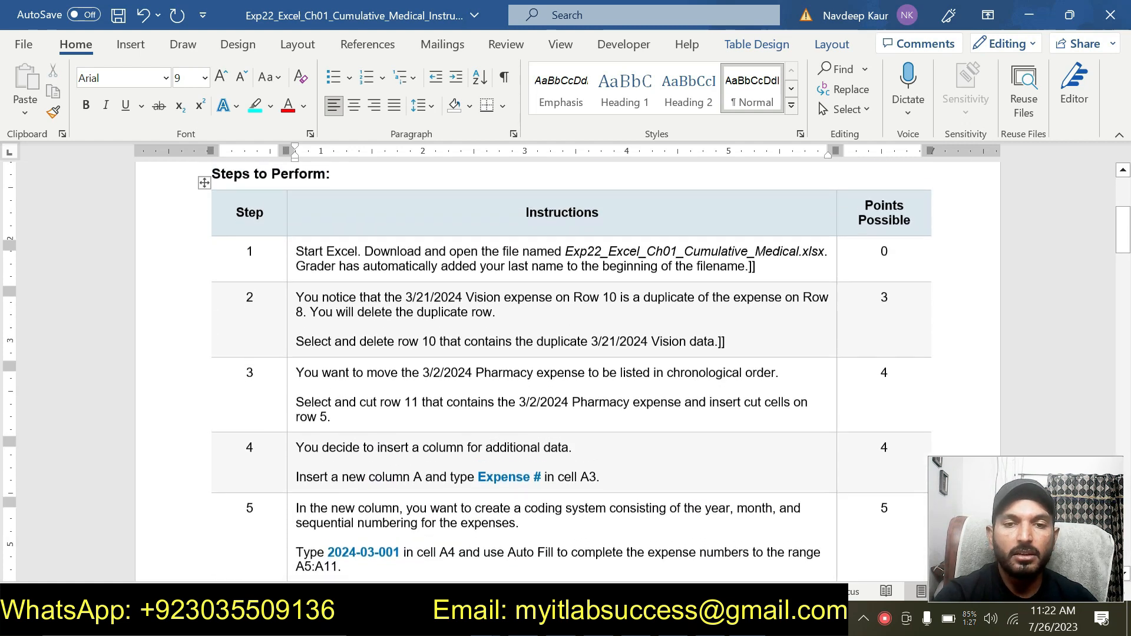
pyautogui.scroll(-5, 432, 495)
pyautogui.scroll(-3, 571, 371)
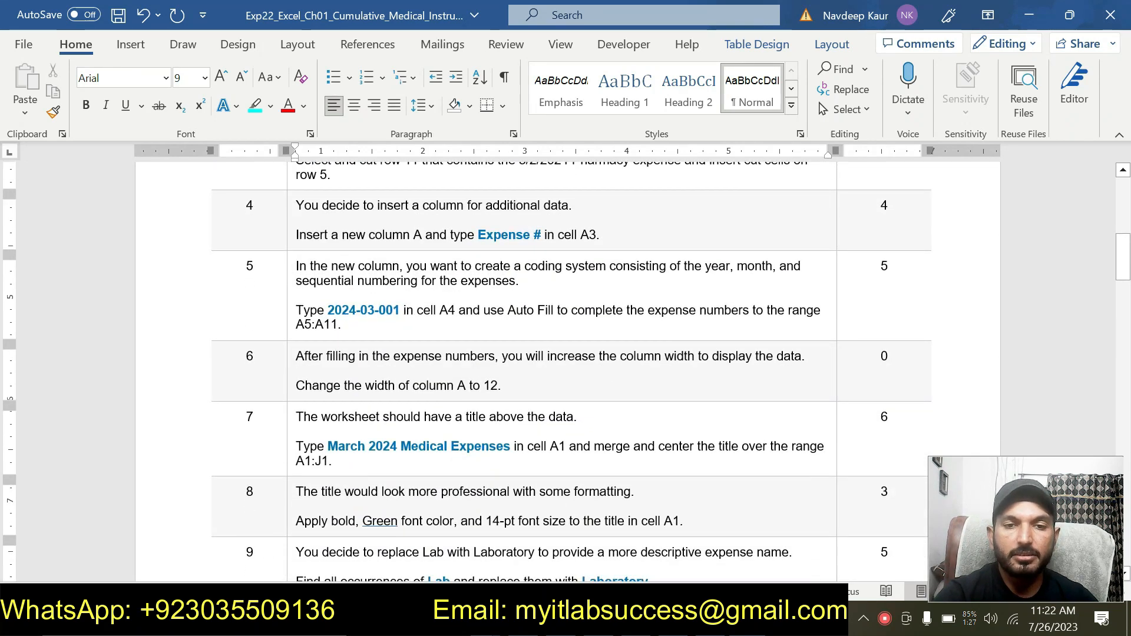
pyautogui.moveTo(500, 386); pyautogui.dragTo(298, 356)
pyautogui.click(382, 328)
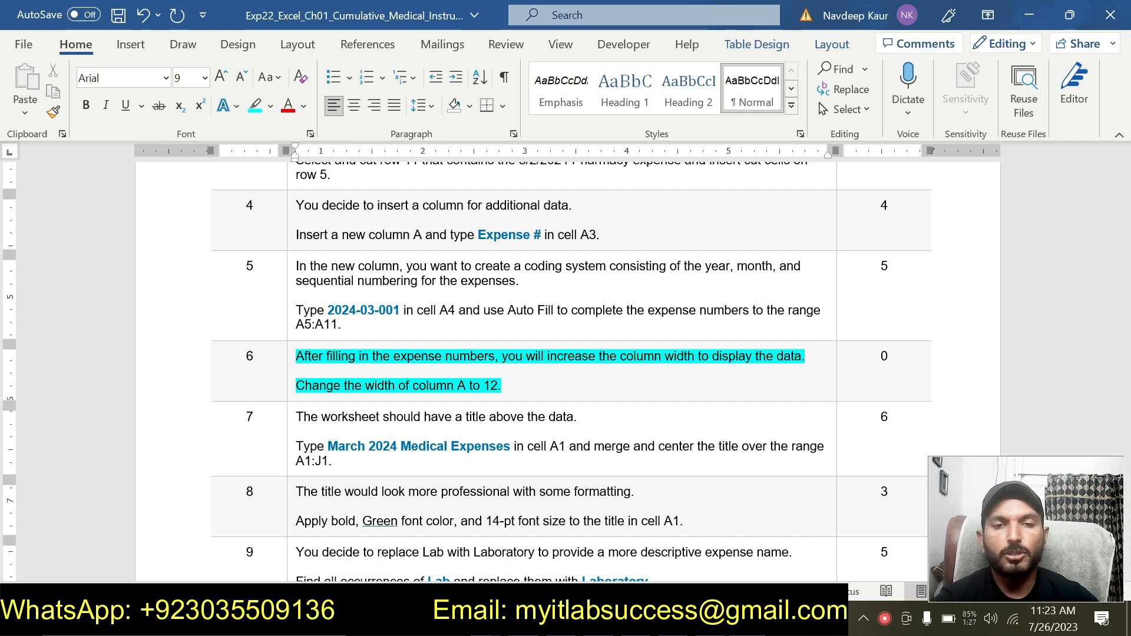
# - Set the width of column A to 12
pyautogui.hotkey('alt', 'Tab')
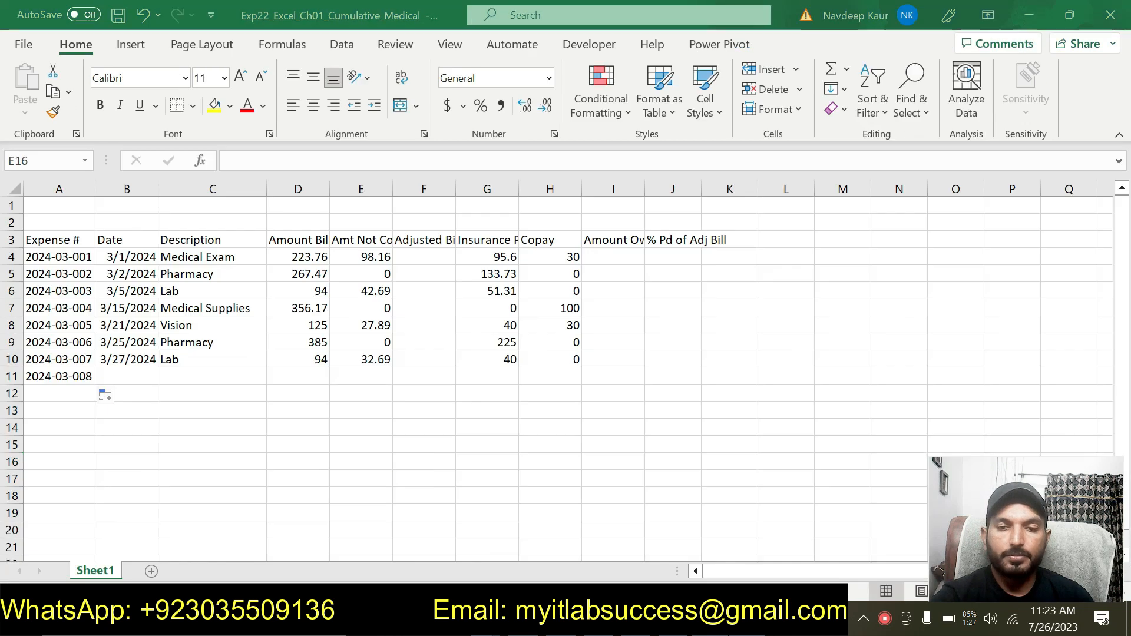
pyautogui.click(59, 188)
pyautogui.rightClick(65, 193)
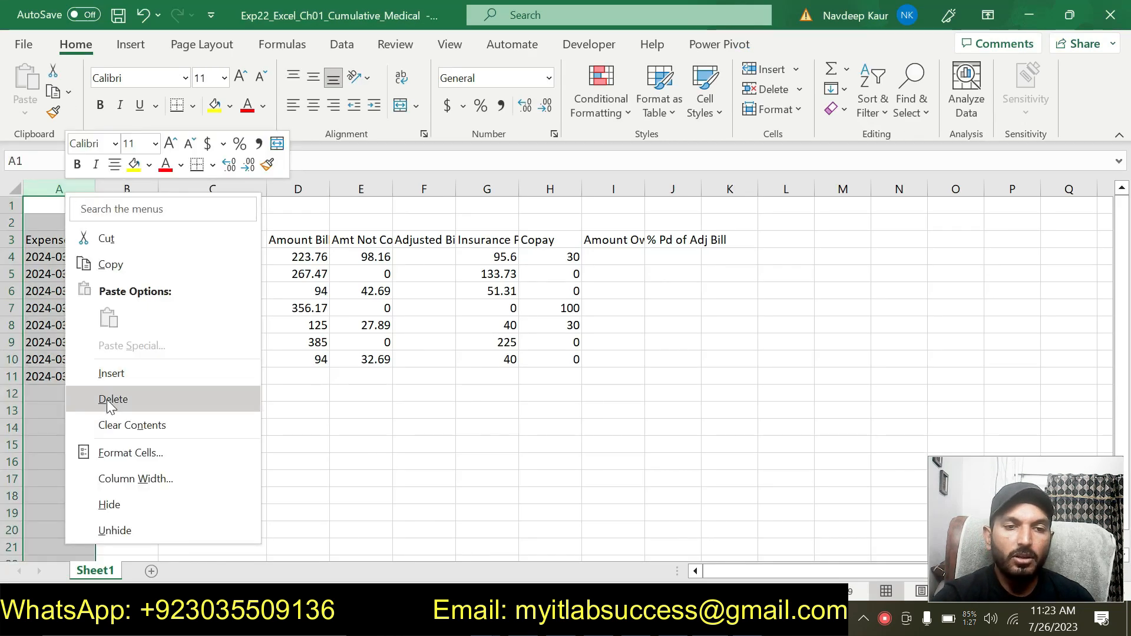
pyautogui.click(136, 477)
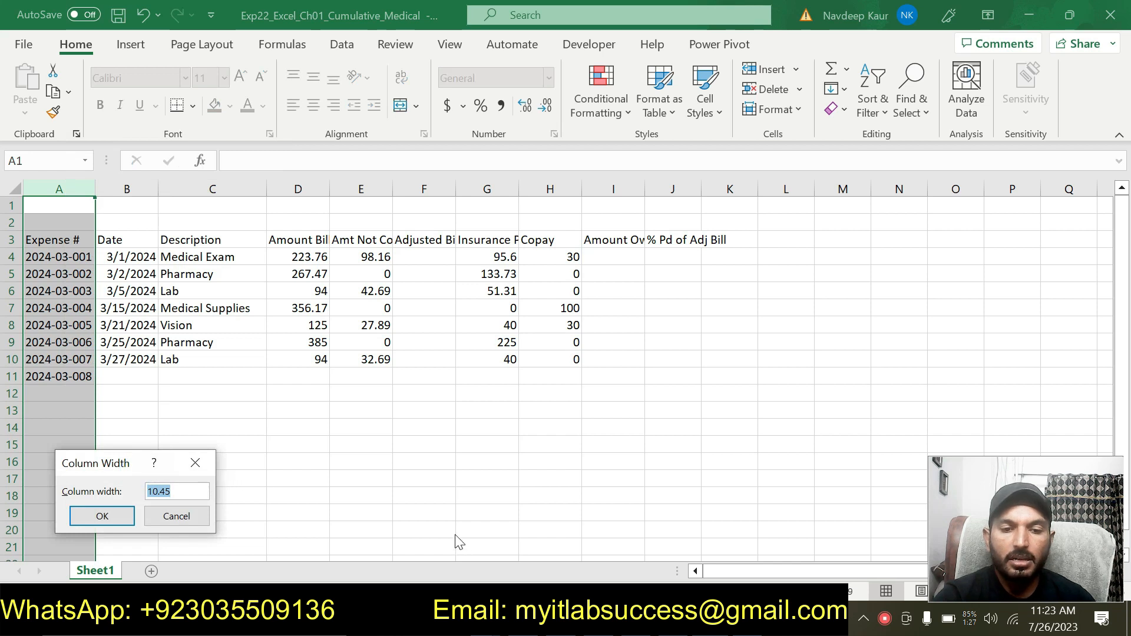
pyautogui.write('12')
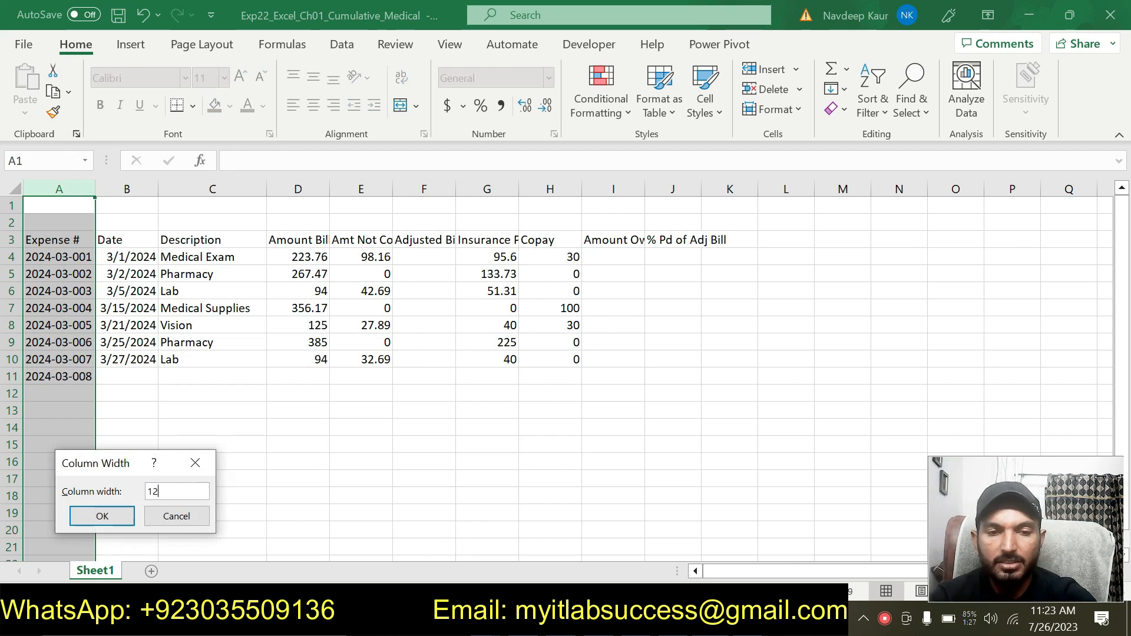
pyautogui.click(118, 514)
pyautogui.click(306, 474)
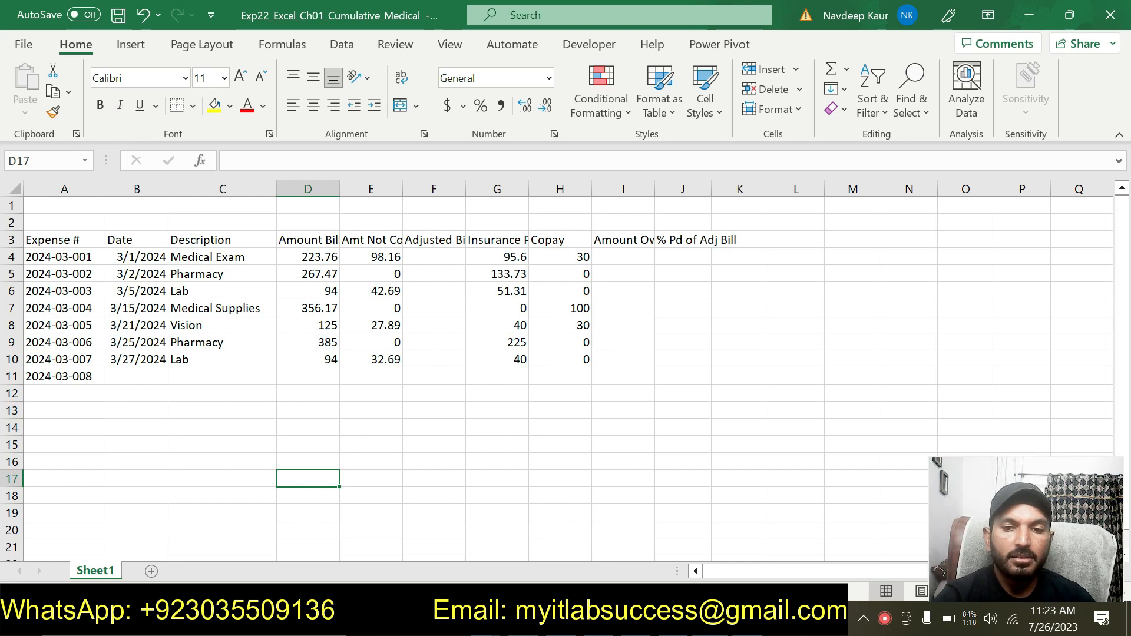
# - Move the cyan highlight from the step 6 instructions to the step 7 instructions
pyautogui.hotkey('alt', 'Tab')
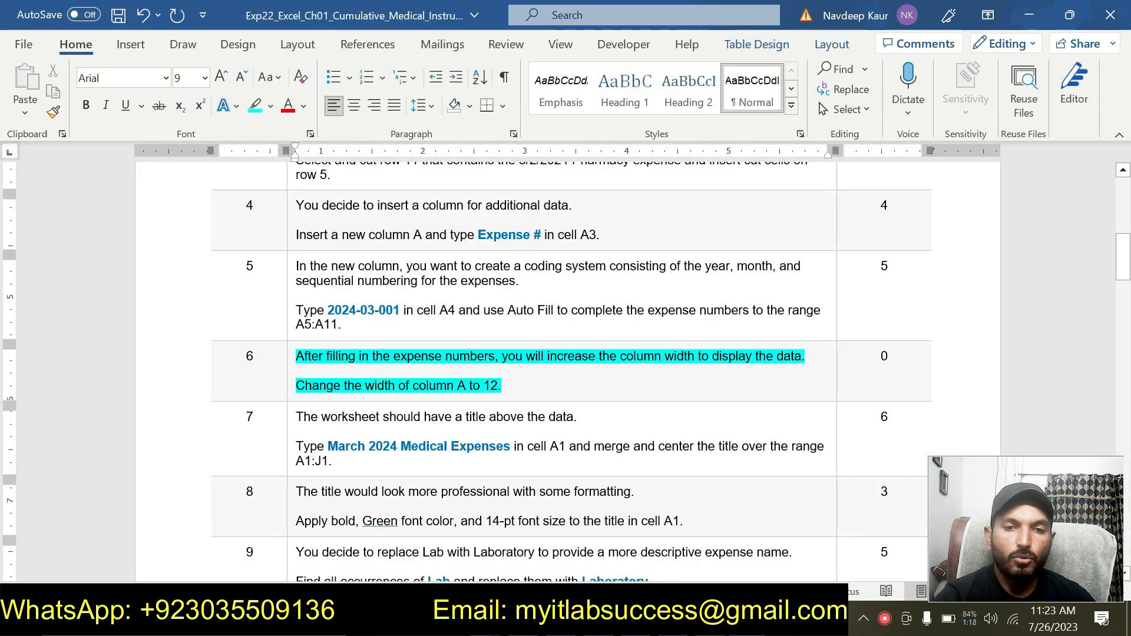
pyautogui.moveTo(504, 385); pyautogui.dragTo(298, 357)
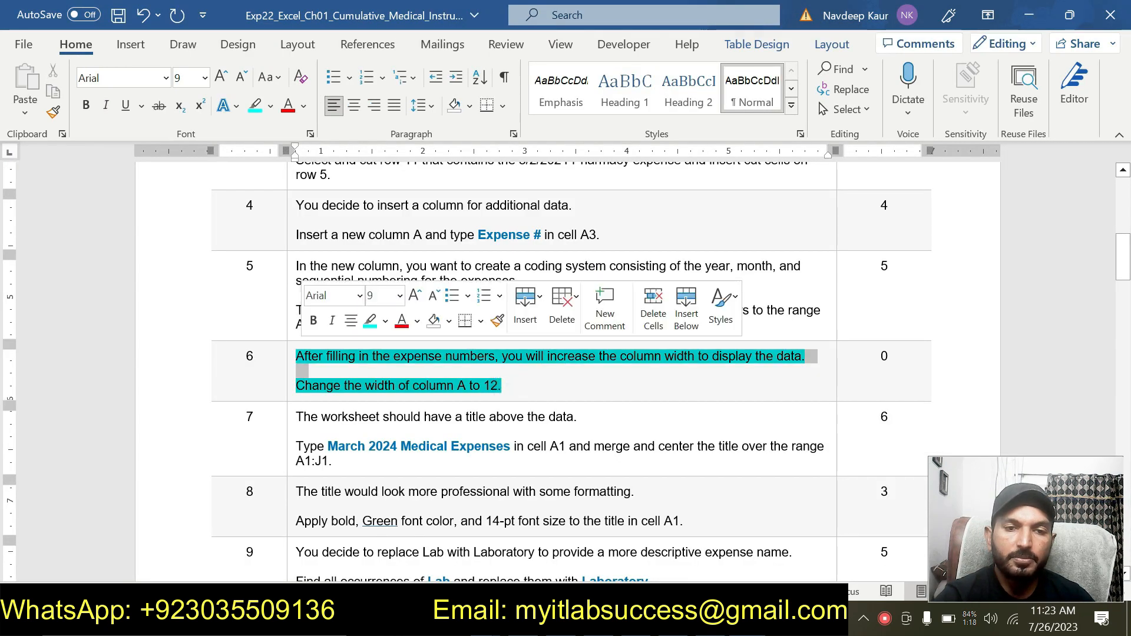
pyautogui.click(370, 329)
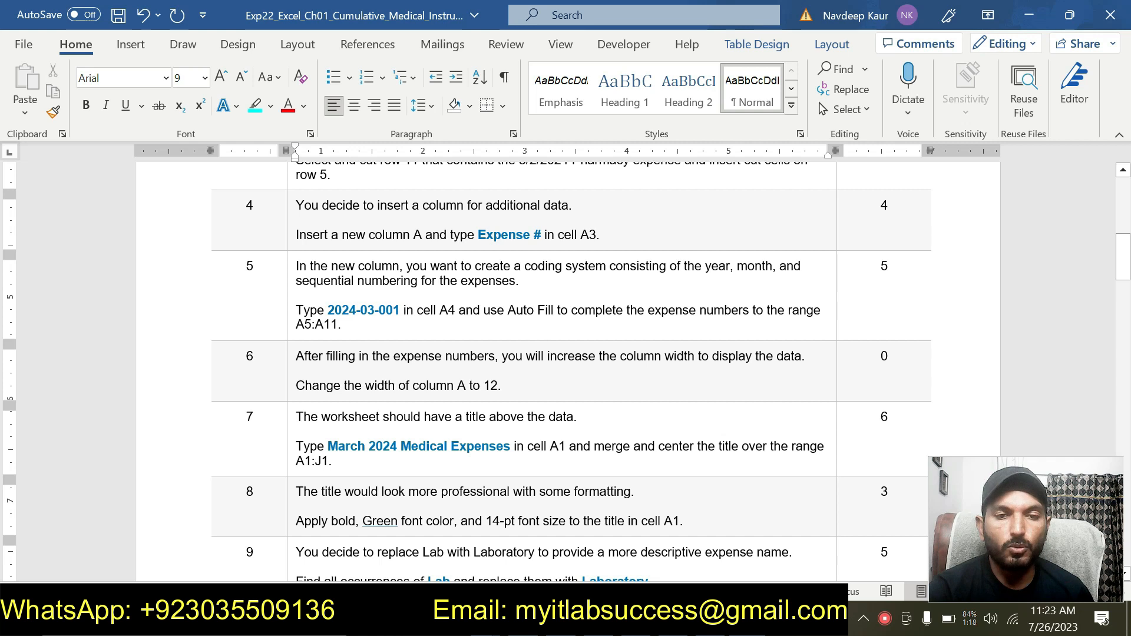
pyautogui.tripleClick(344, 457)
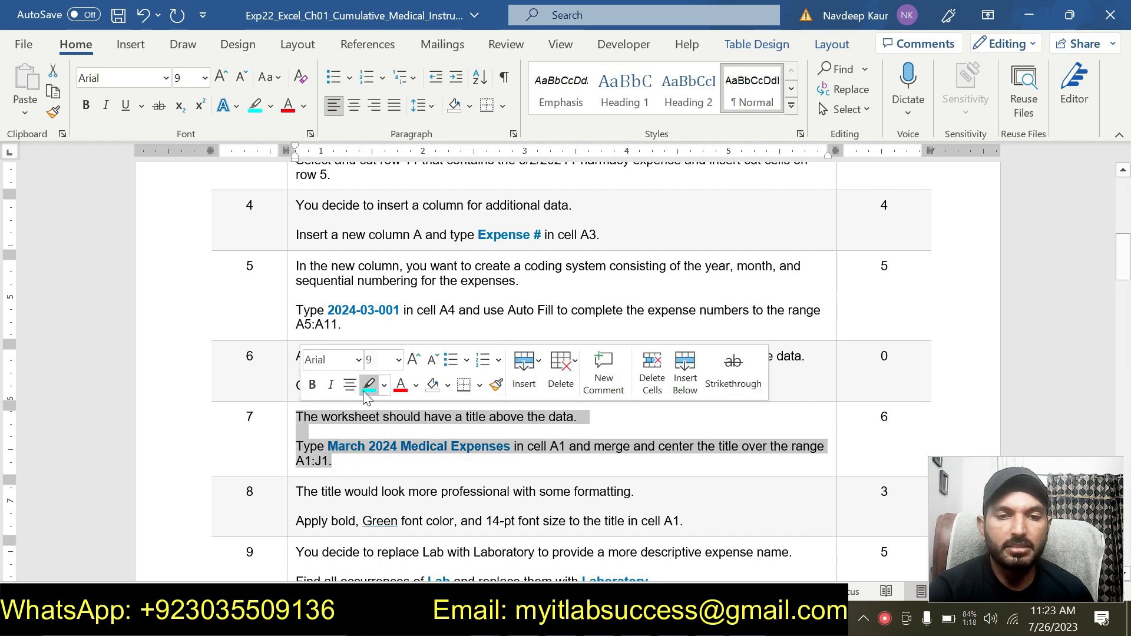
pyautogui.click(368, 386)
pyautogui.click(358, 468)
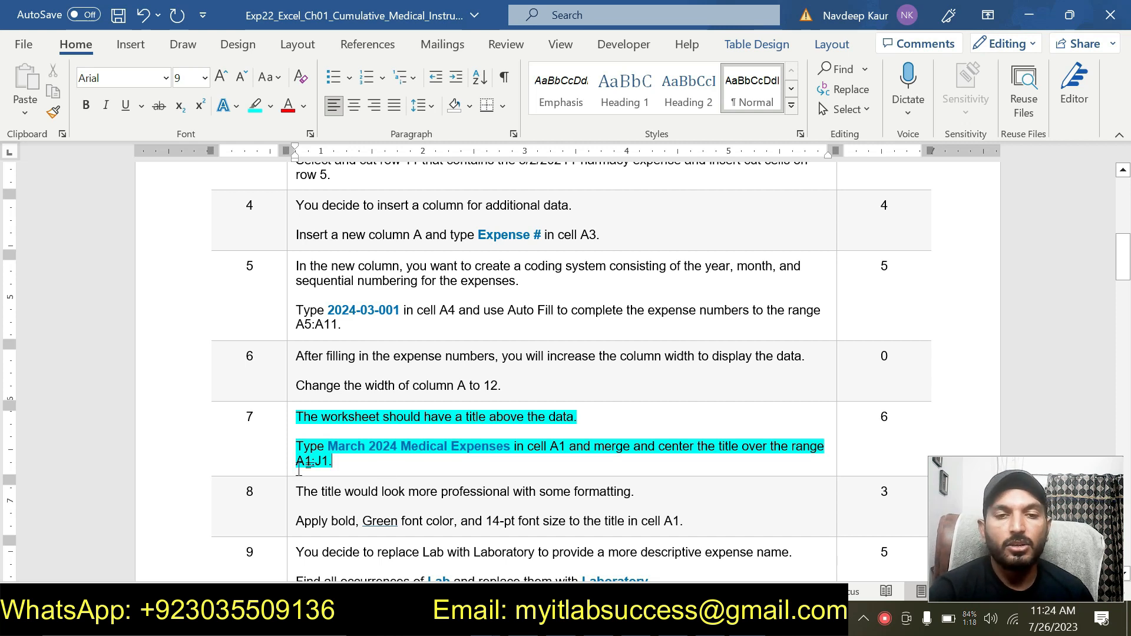
pyautogui.moveTo(328, 446); pyautogui.dragTo(451, 447)
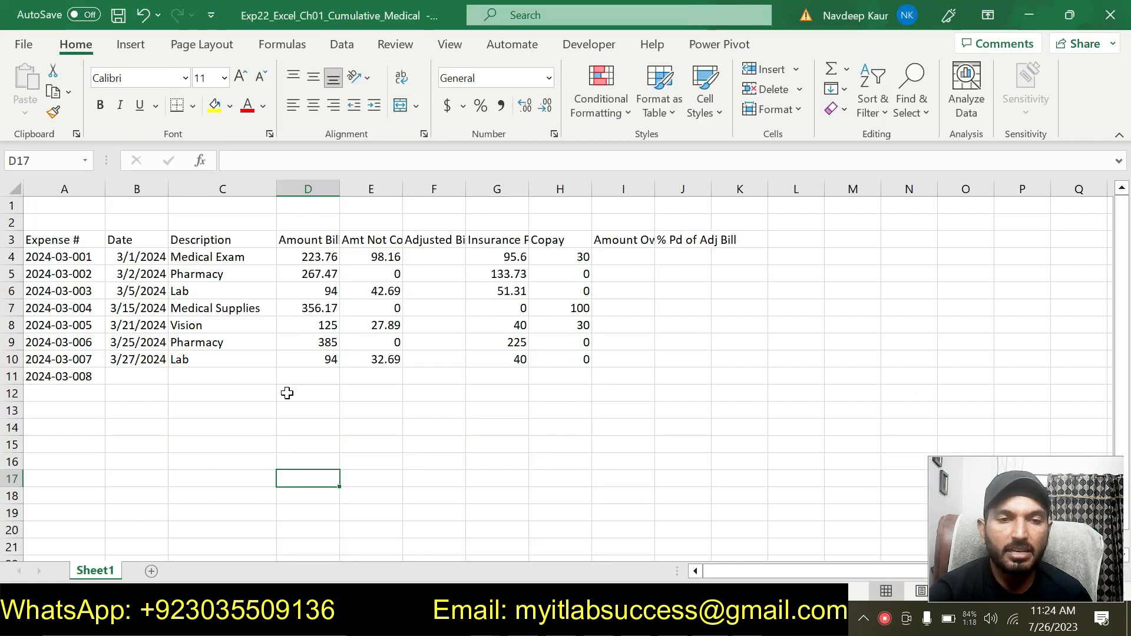
# - Enter the title March 2024 Medical Expenses in cell A1
pyautogui.hotkey('alt', 'Tab')
pyautogui.click(59, 205)
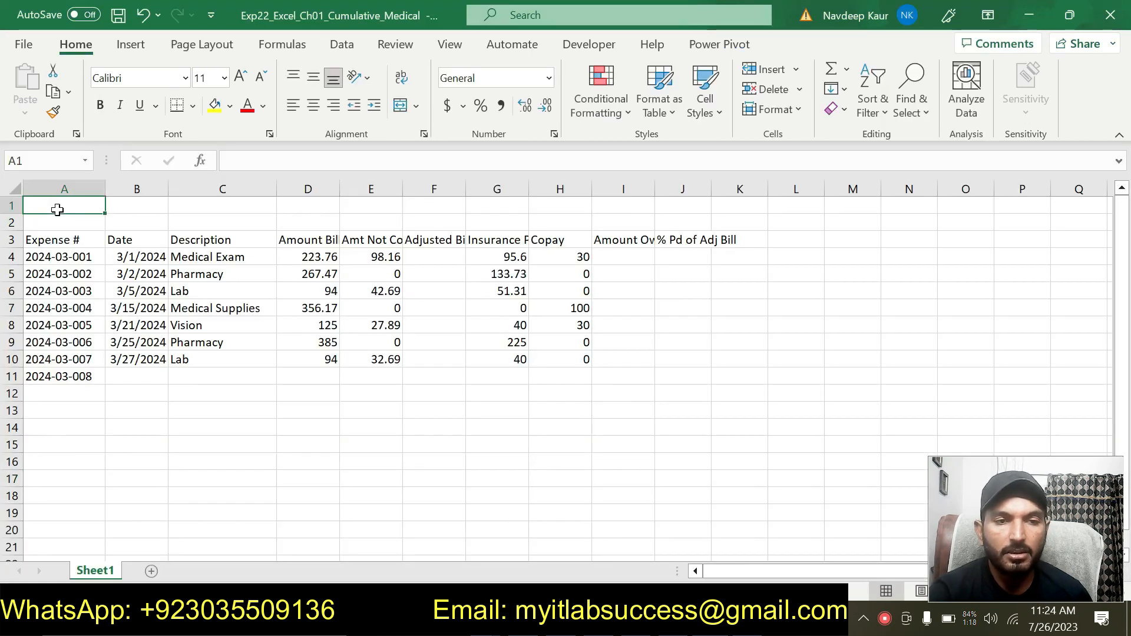
pyautogui.write(',')
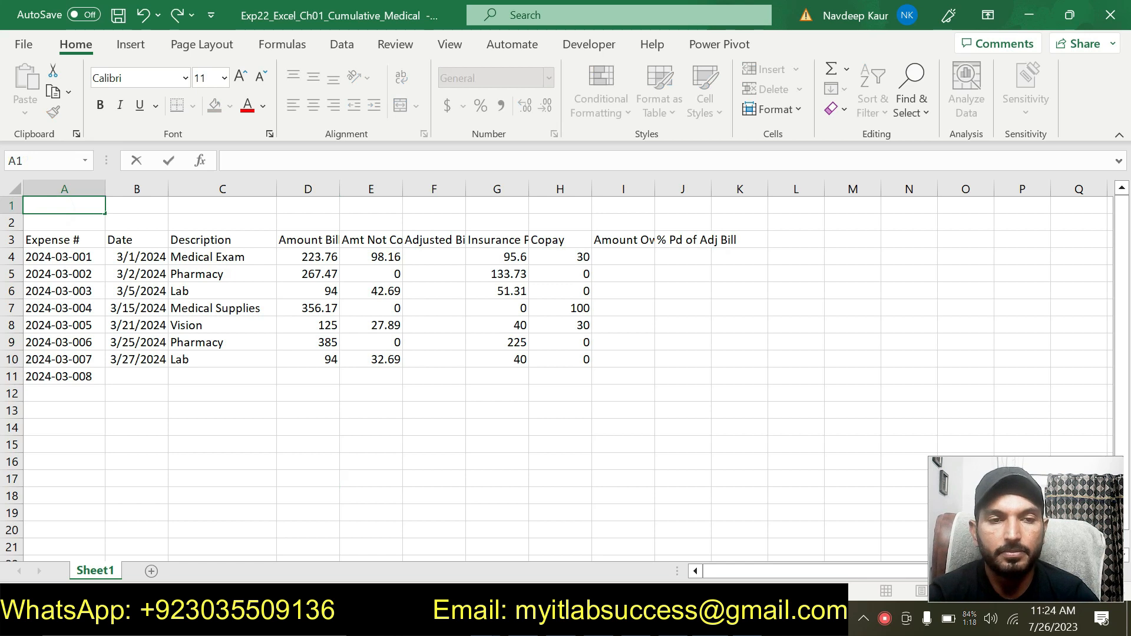
pyautogui.write('Ma')
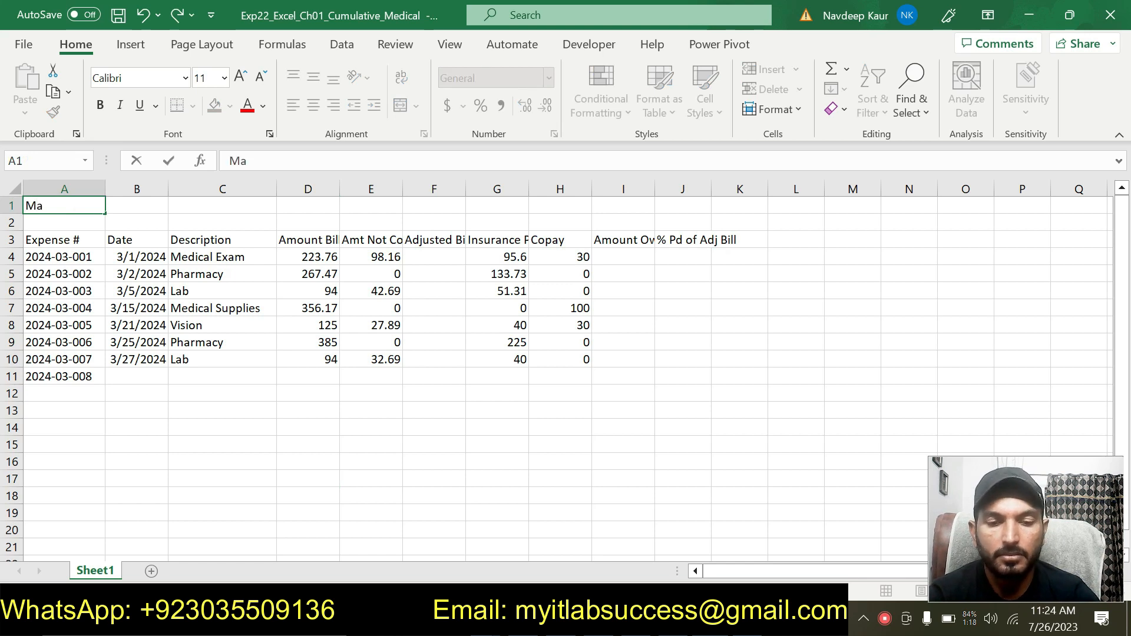
pyautogui.write('rch 202')
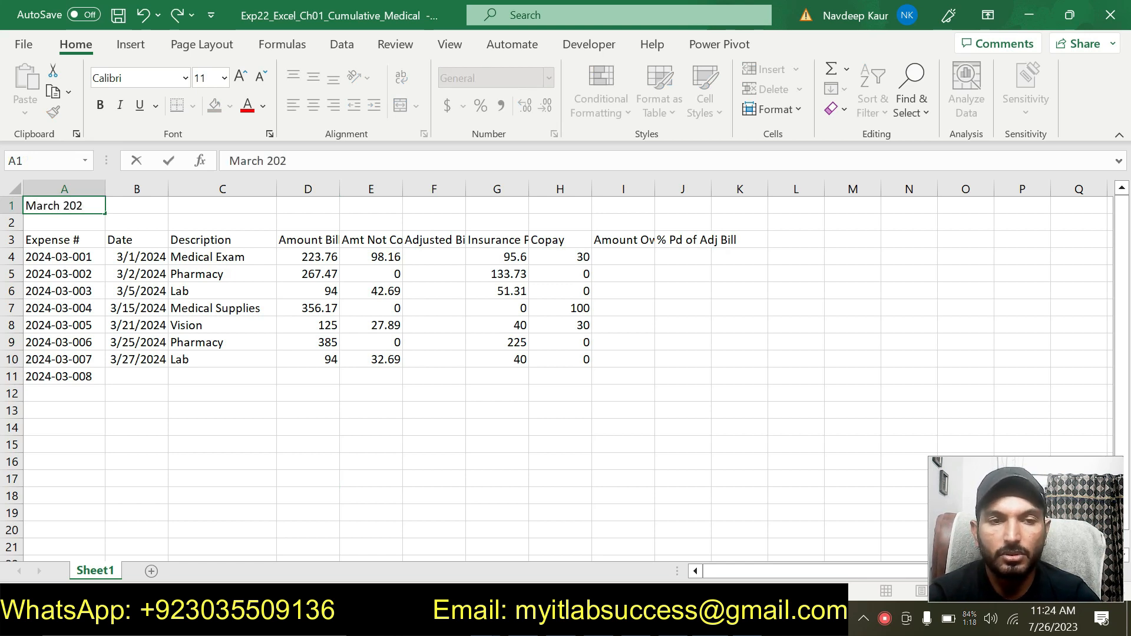
pyautogui.write('4 Medc')
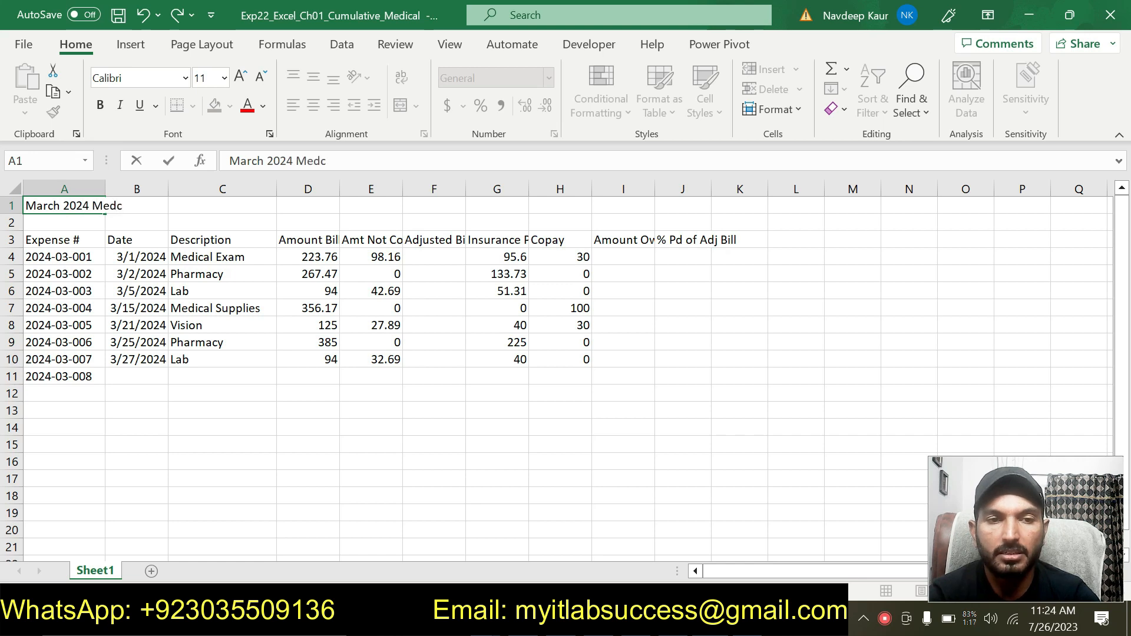
pyautogui.press('BackSpace')
pyautogui.write('ical ')
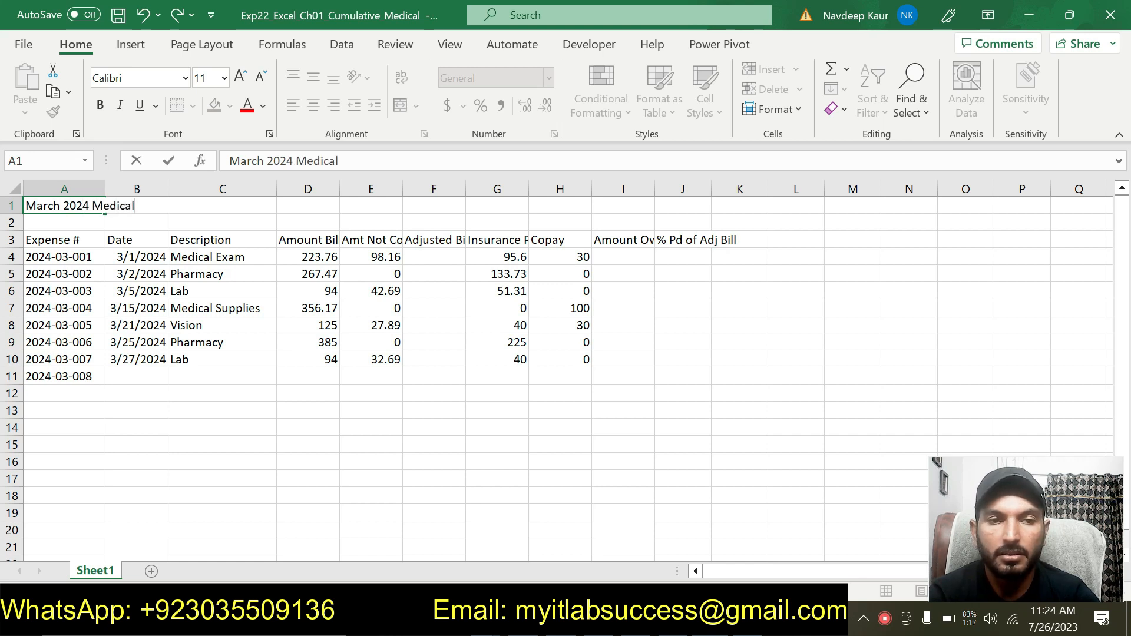
pyautogui.write('Exprs')
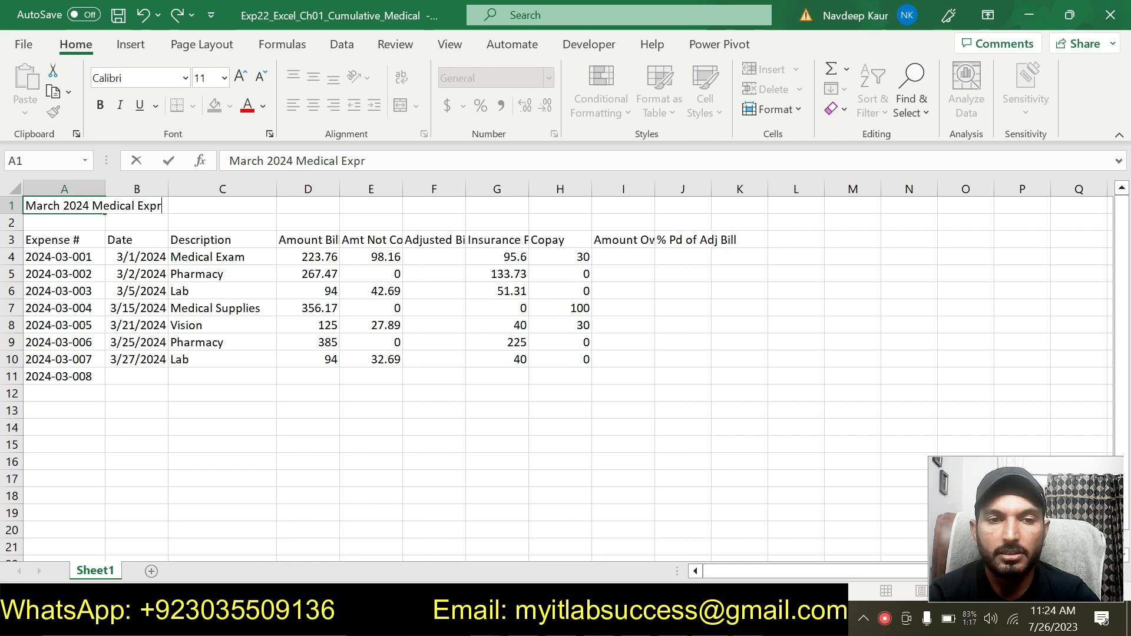
pyautogui.press('BackSpace')
pyautogui.press('BackSpace')
pyautogui.write('en')
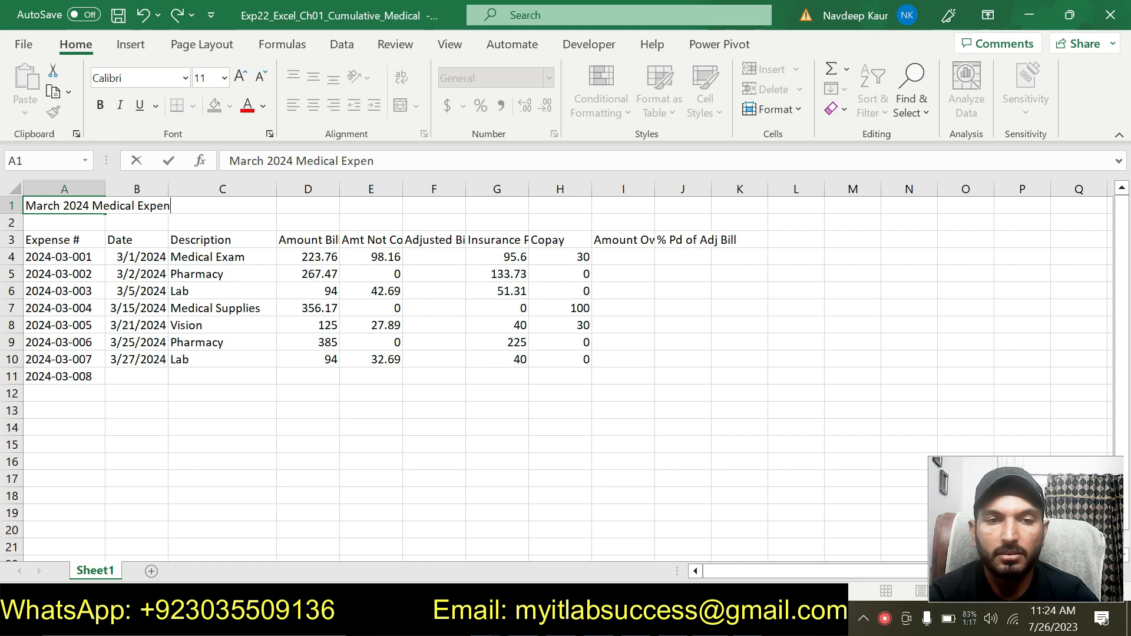
pyautogui.write('ses')
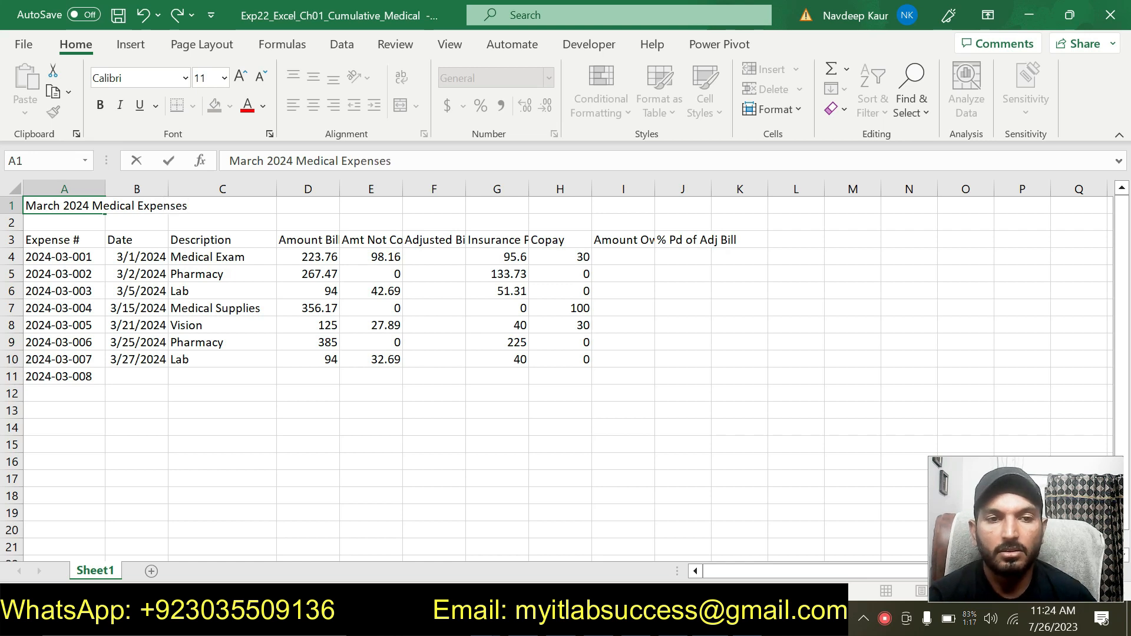
pyautogui.click(497, 513)
# - Switch back to the instructions document to read the next step
pyautogui.click(710, 619)
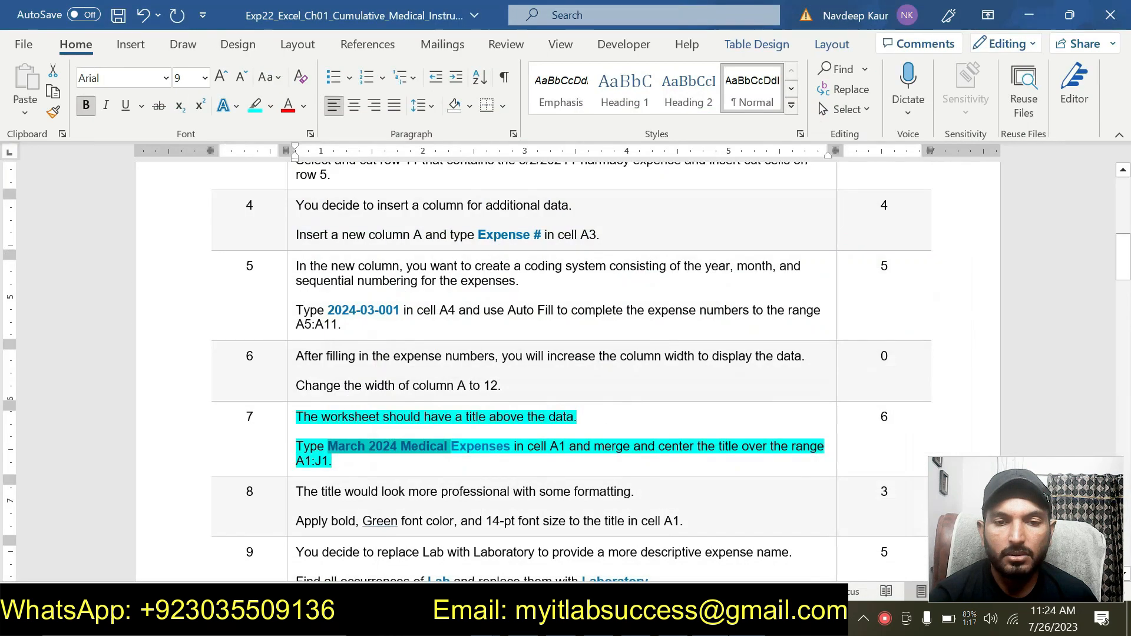
pyautogui.click(747, 619)
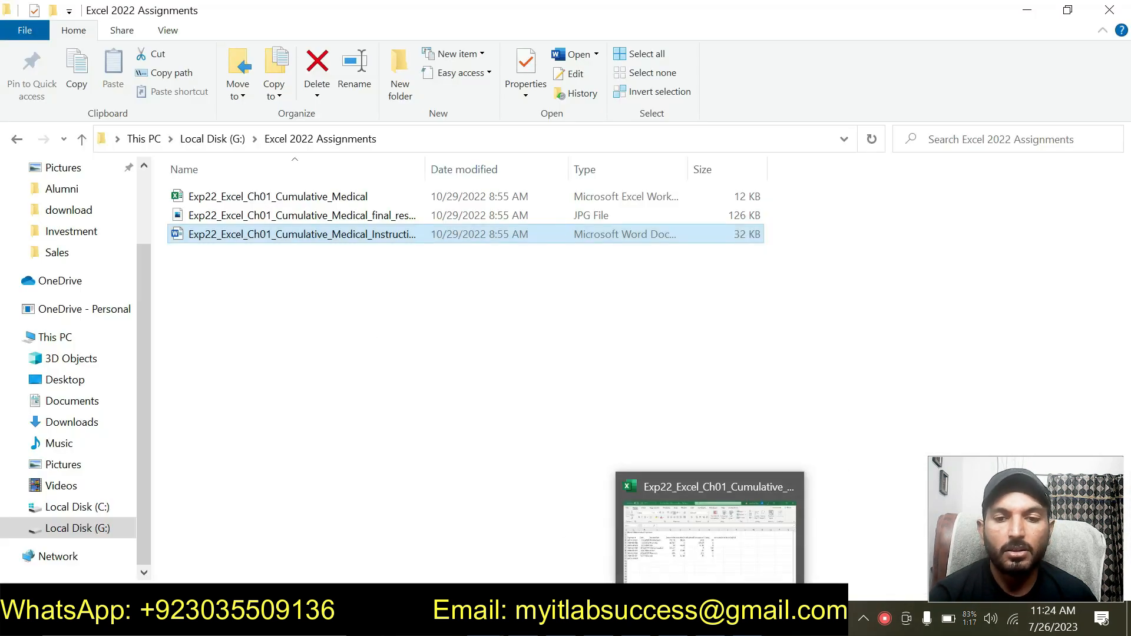
pyautogui.click(747, 619)
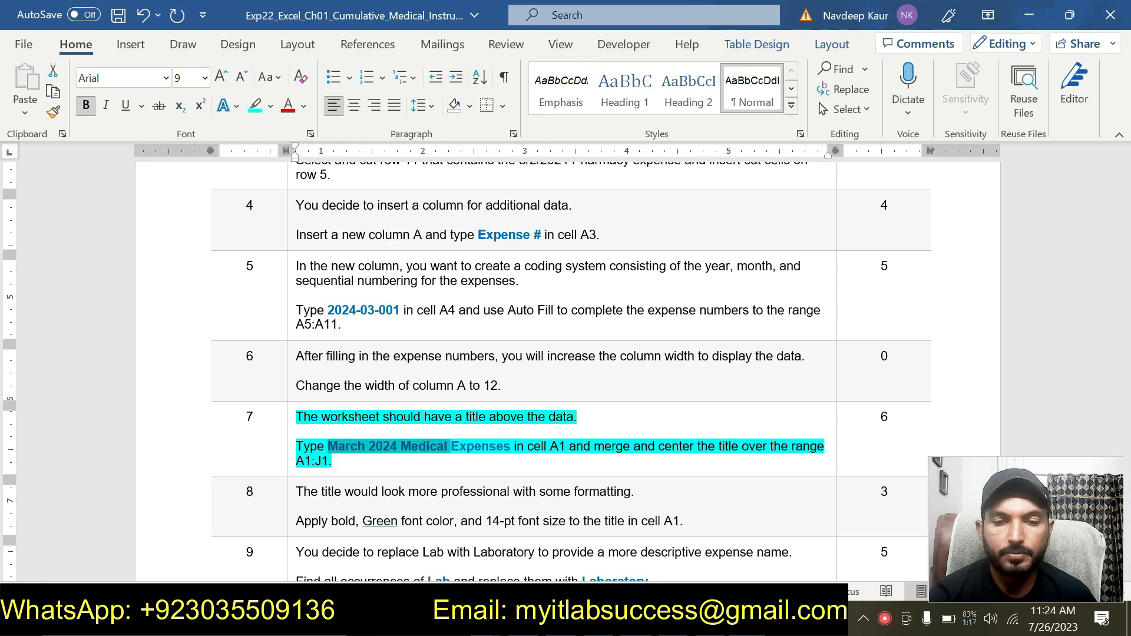
pyautogui.click(424, 463)
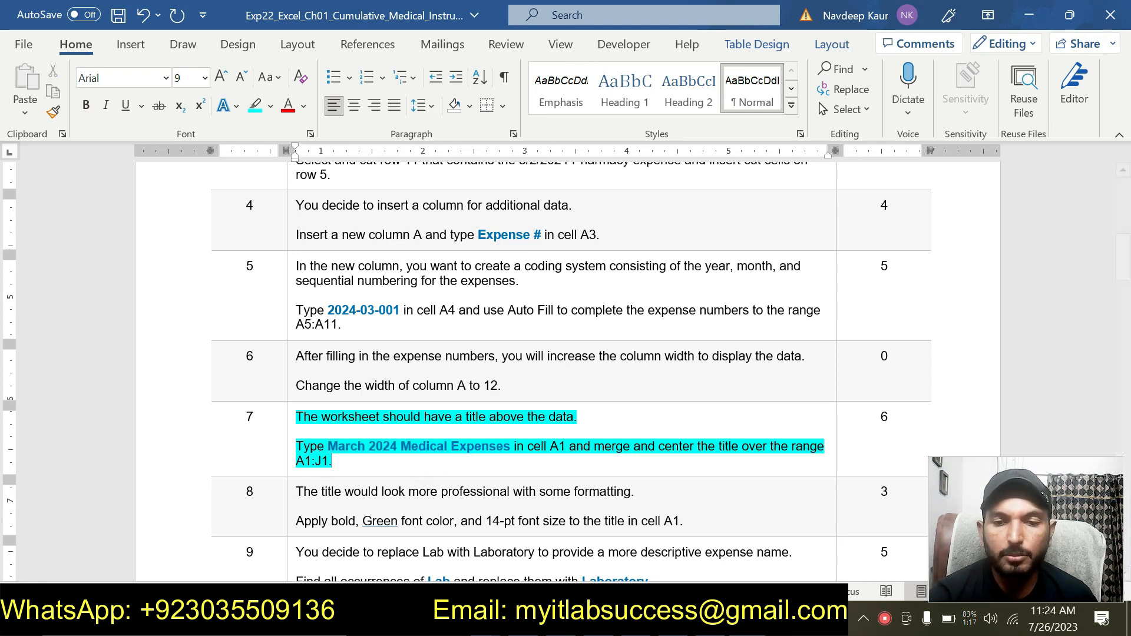
# - Merge and center the title across the range A1:J1
pyautogui.hotkey('alt', 'Tab')
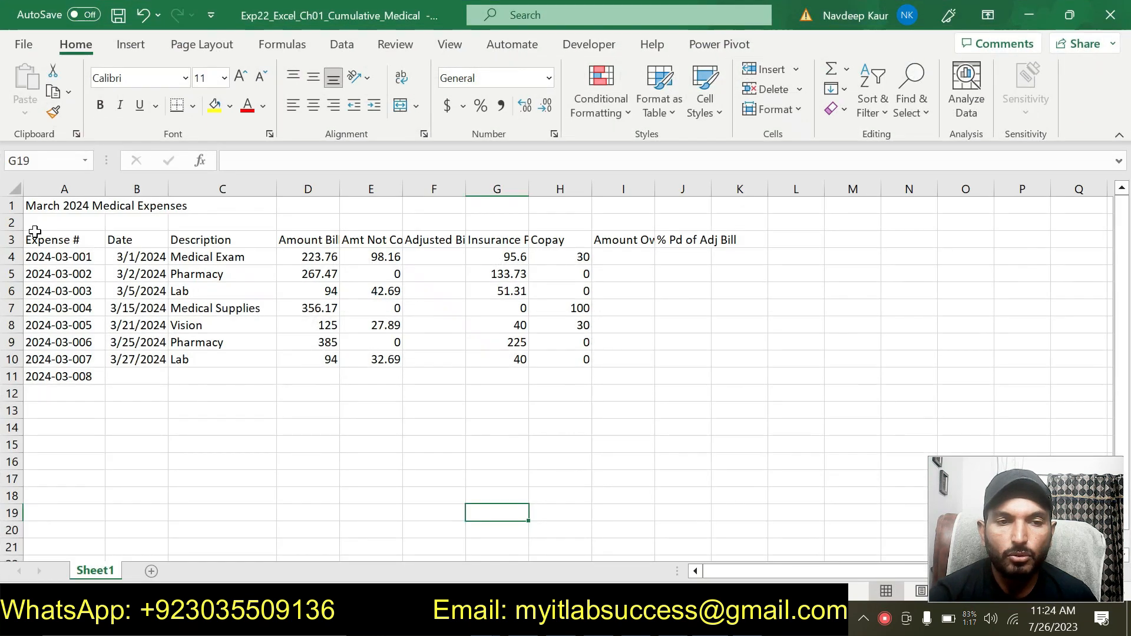
pyautogui.moveTo(43, 209); pyautogui.dragTo(699, 202)
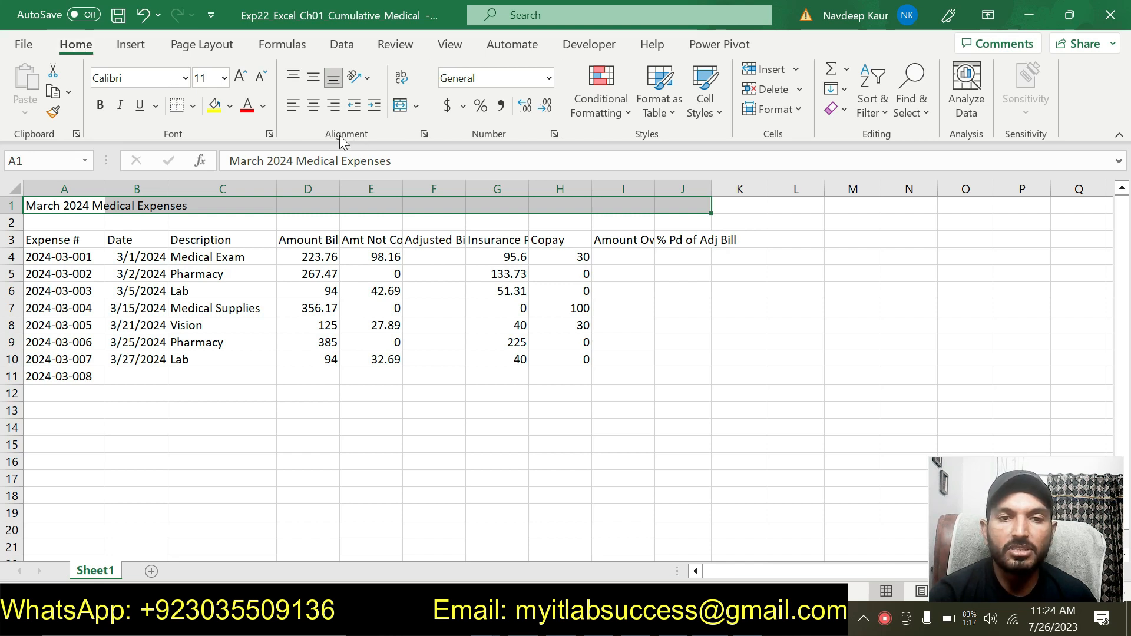
pyautogui.click(418, 105)
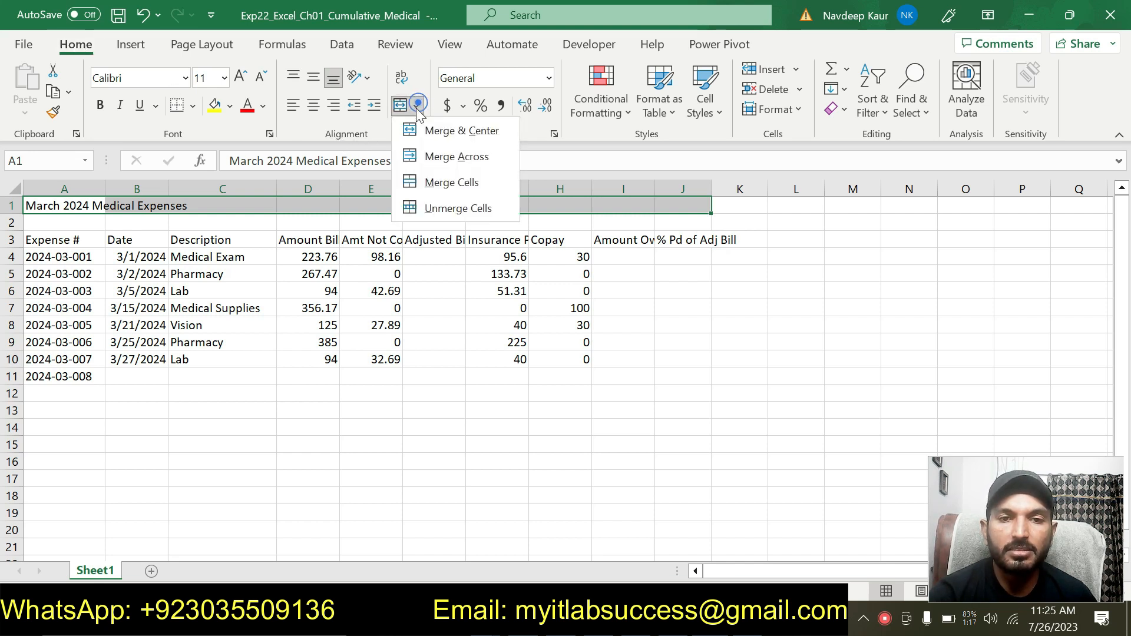
pyautogui.click(441, 129)
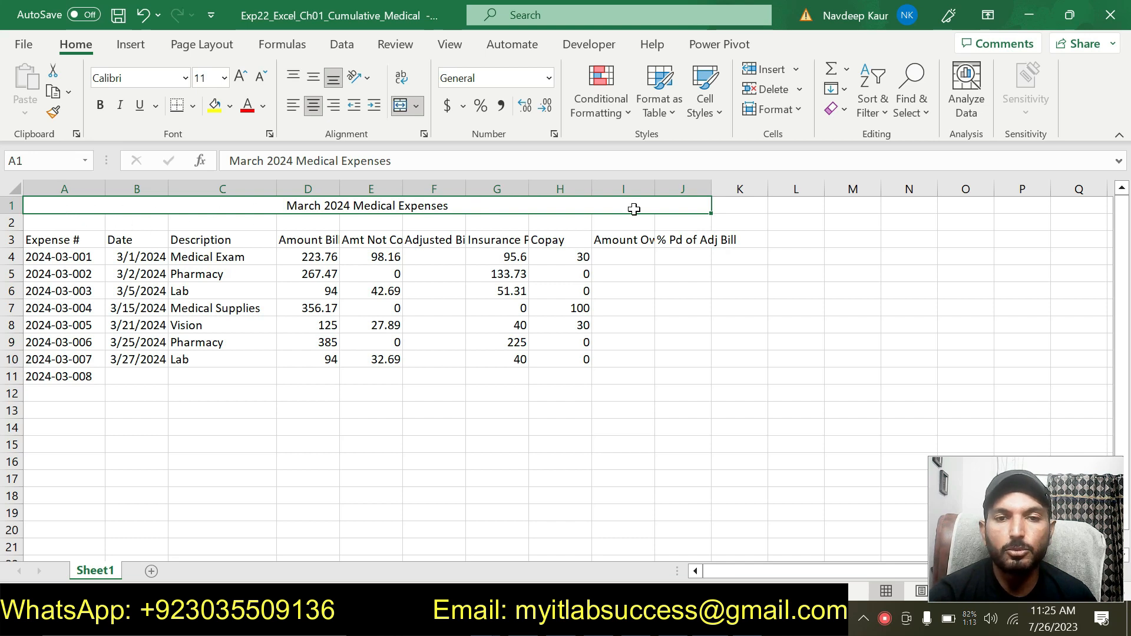
# - Move the cyan highlight from the step 7 instructions to the step 8 instructions
pyautogui.hotkey('alt', 'Tab')
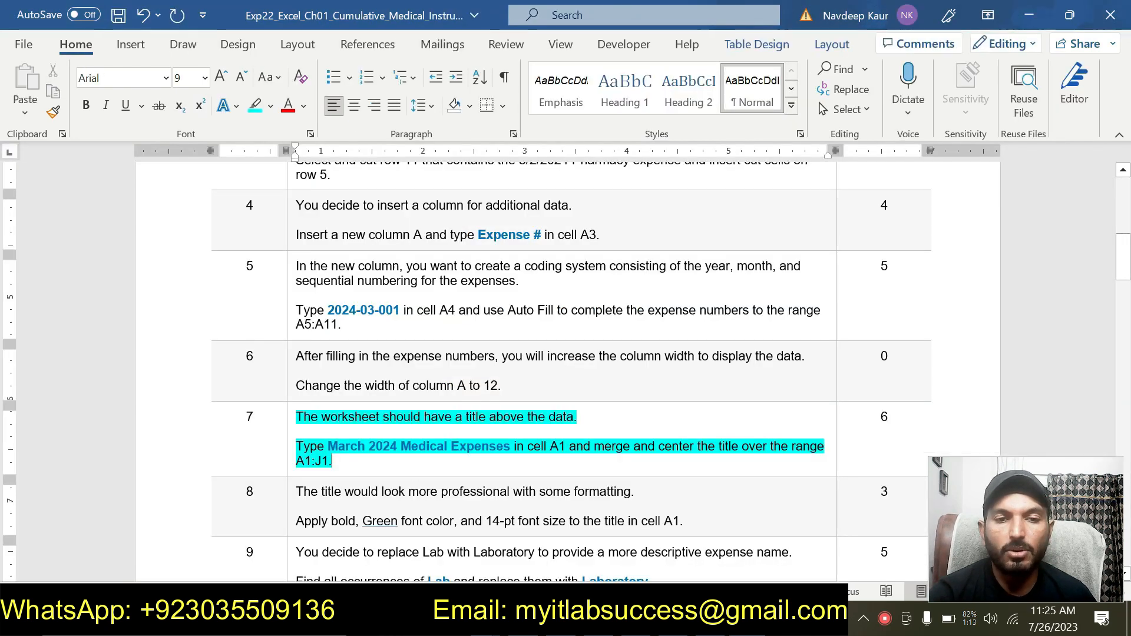
pyautogui.moveTo(357, 459); pyautogui.dragTo(298, 417)
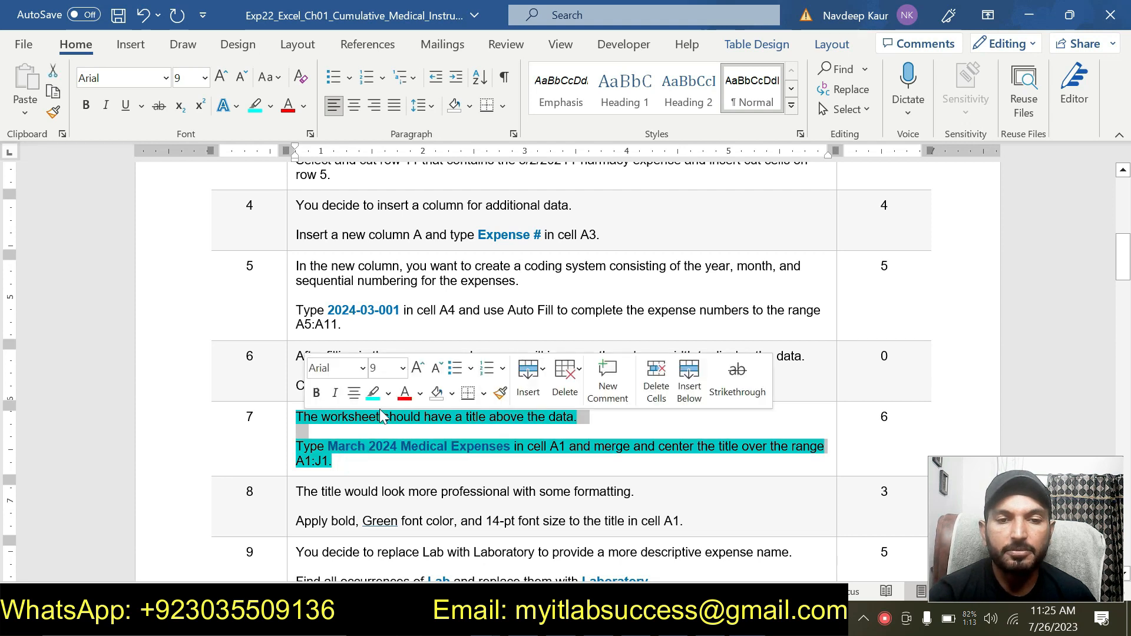
pyautogui.click(379, 397)
pyautogui.click(373, 469)
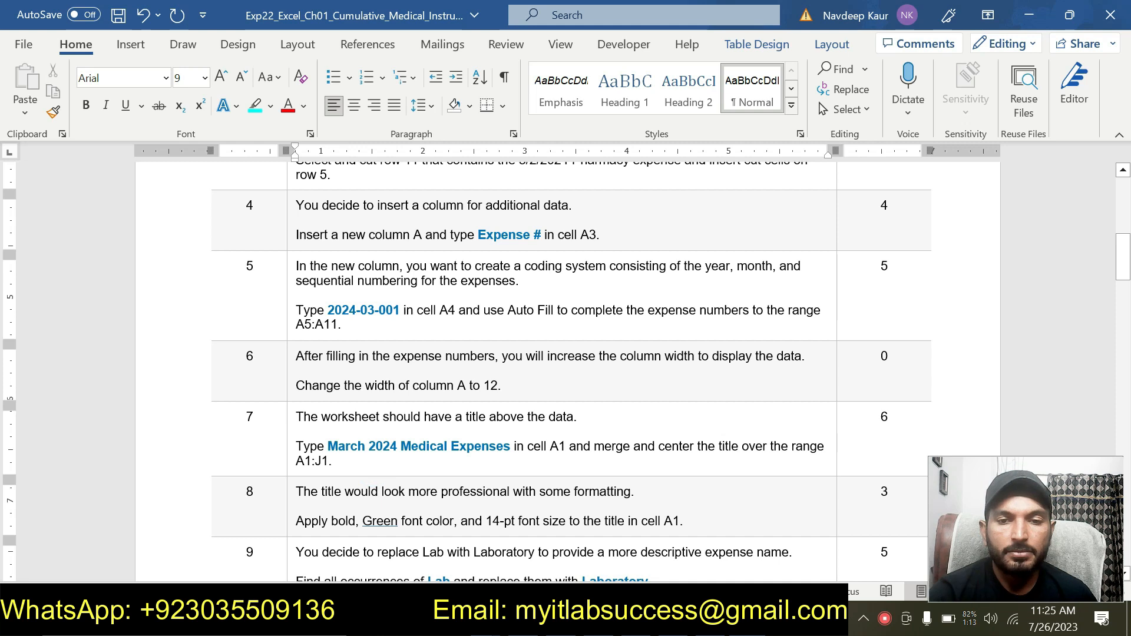
pyautogui.moveTo(683, 521); pyautogui.dragTo(296, 491)
pyautogui.click(382, 463)
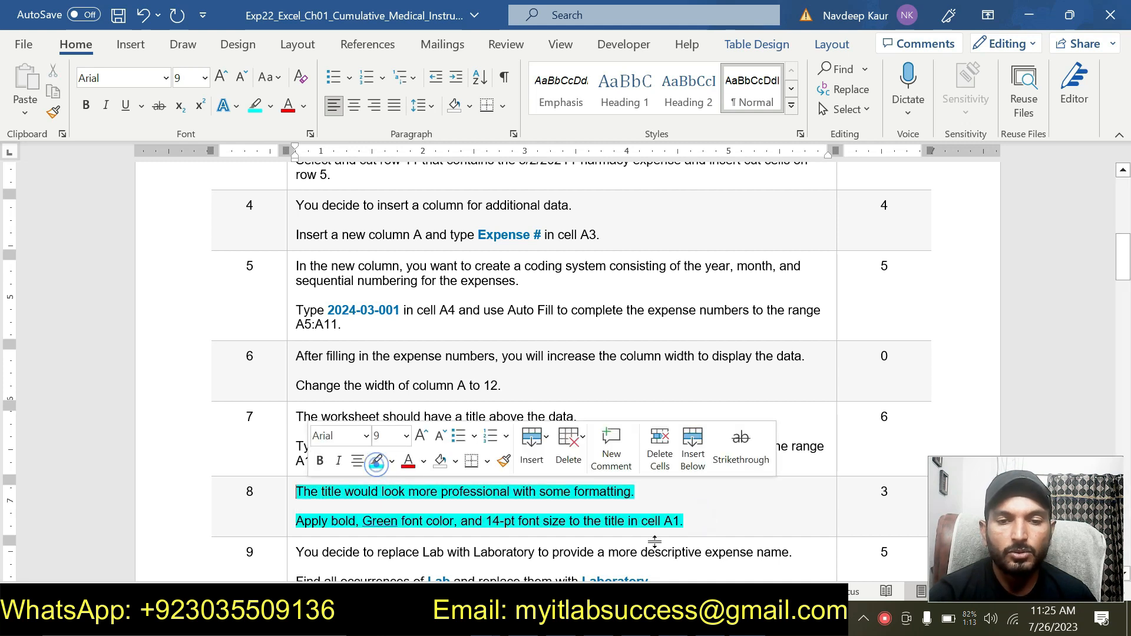
pyautogui.click(740, 519)
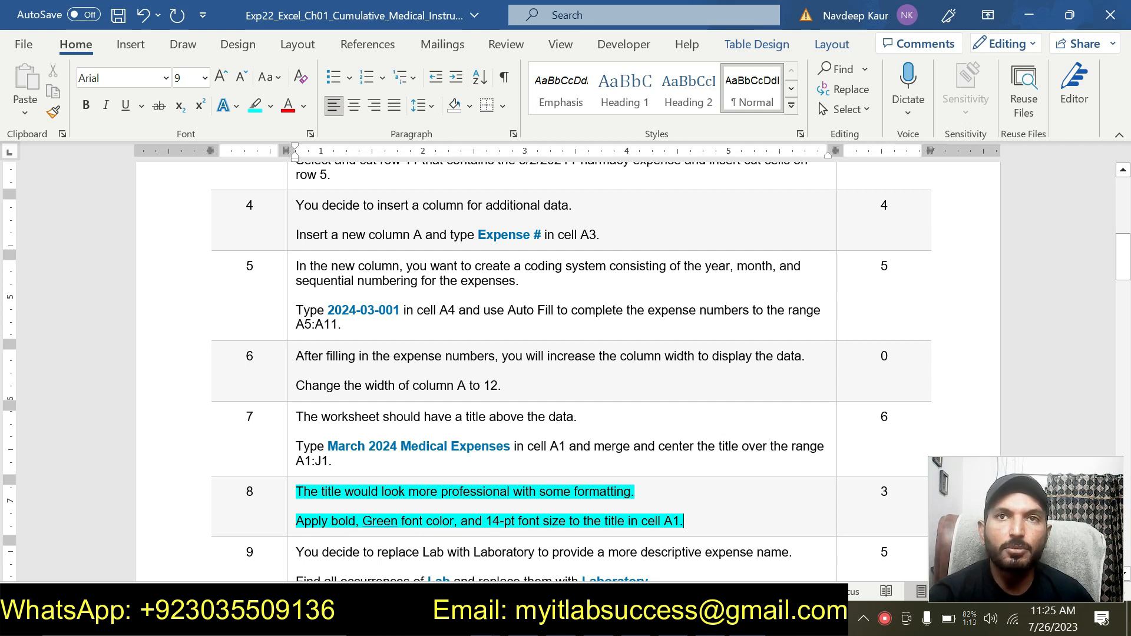
# - Format the title in A1 as bold, Green font colour and 14-pt font size
pyautogui.hotkey('alt', 'Tab')
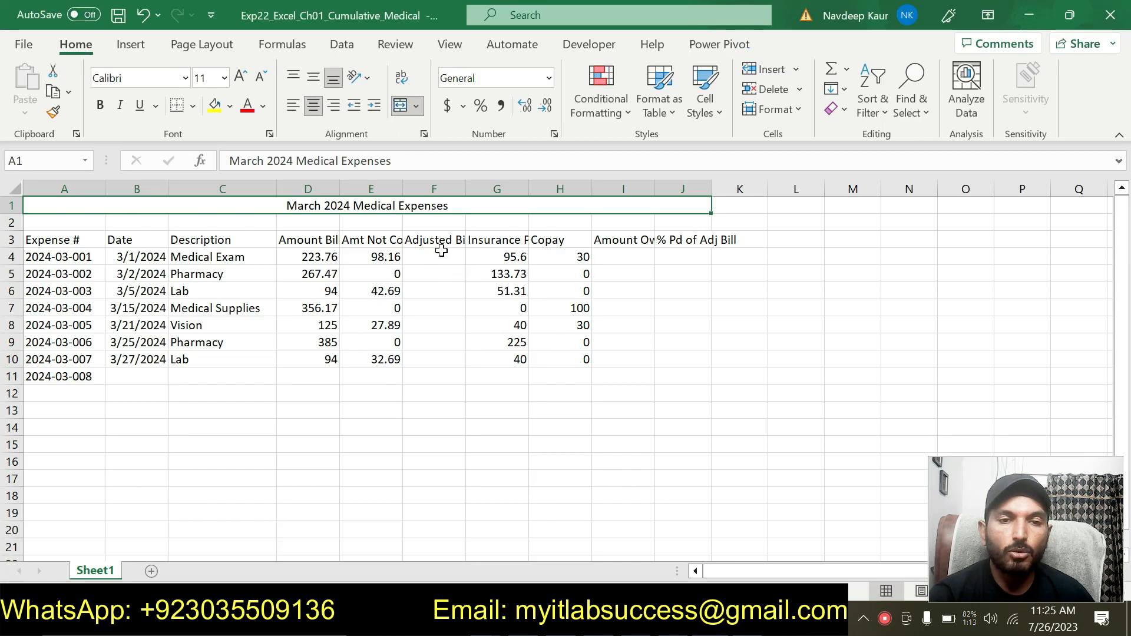
pyautogui.click(100, 104)
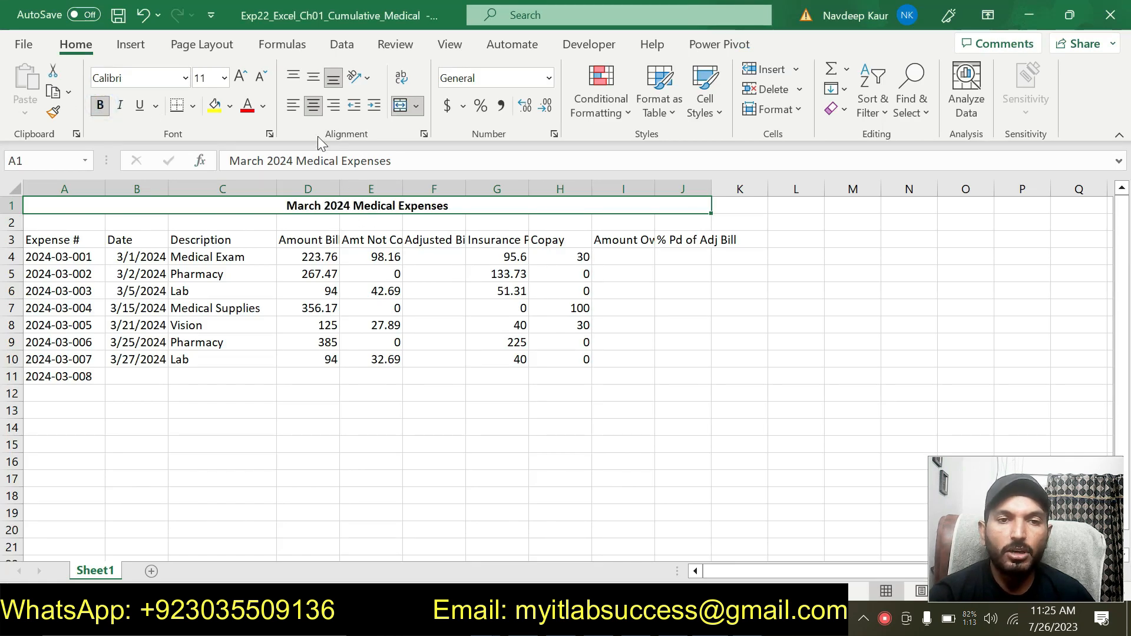
pyautogui.click(264, 106)
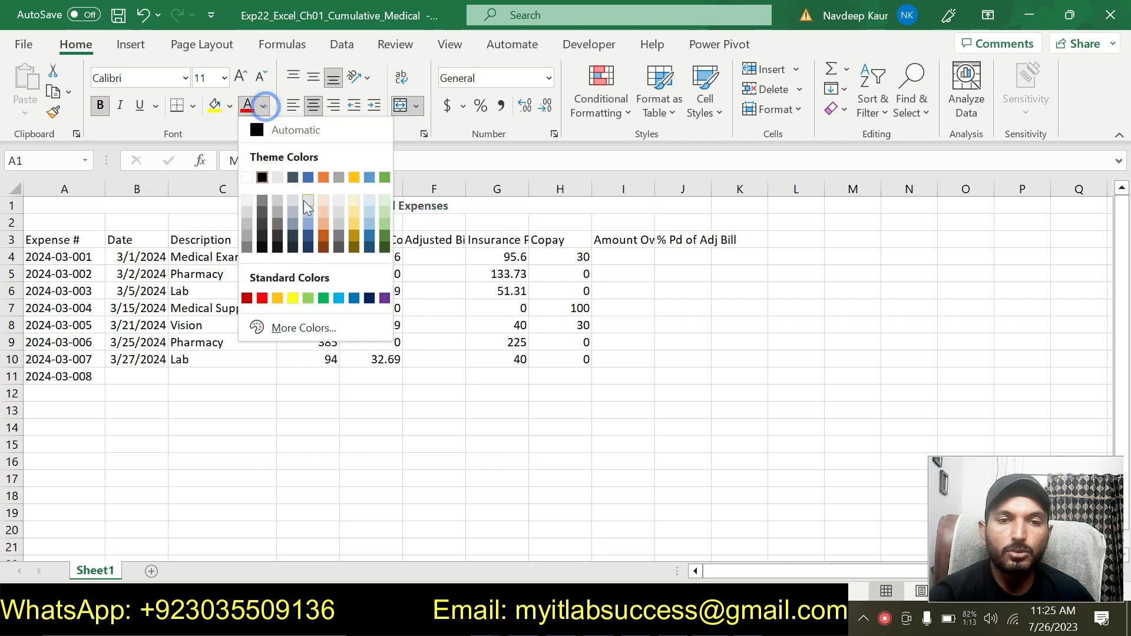
pyautogui.click(323, 299)
pyautogui.click(224, 78)
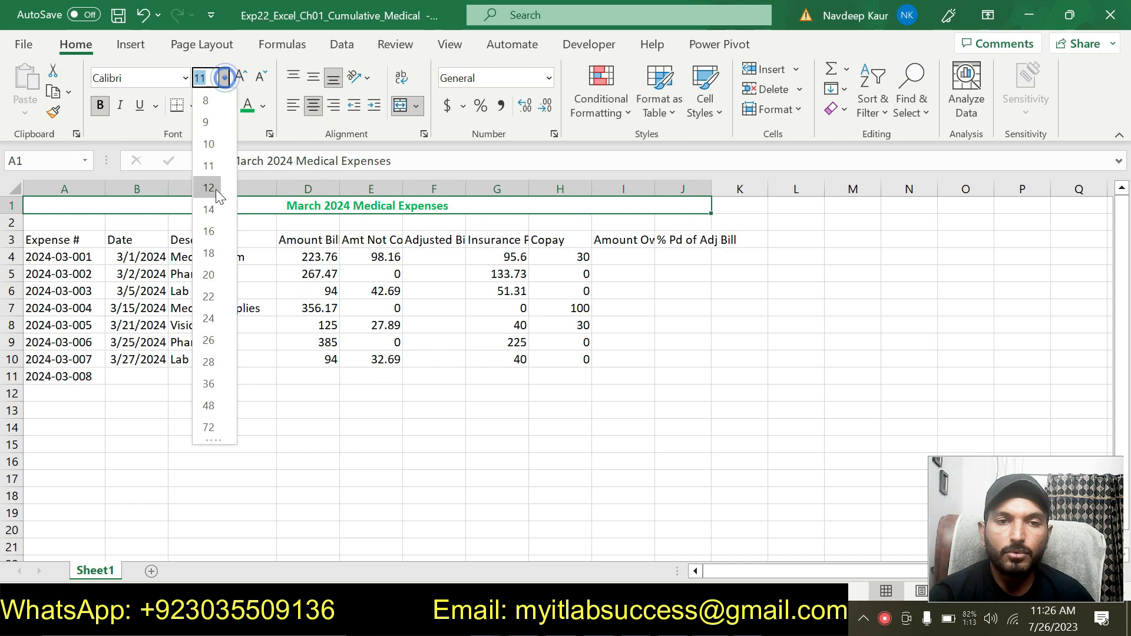
pyautogui.click(211, 209)
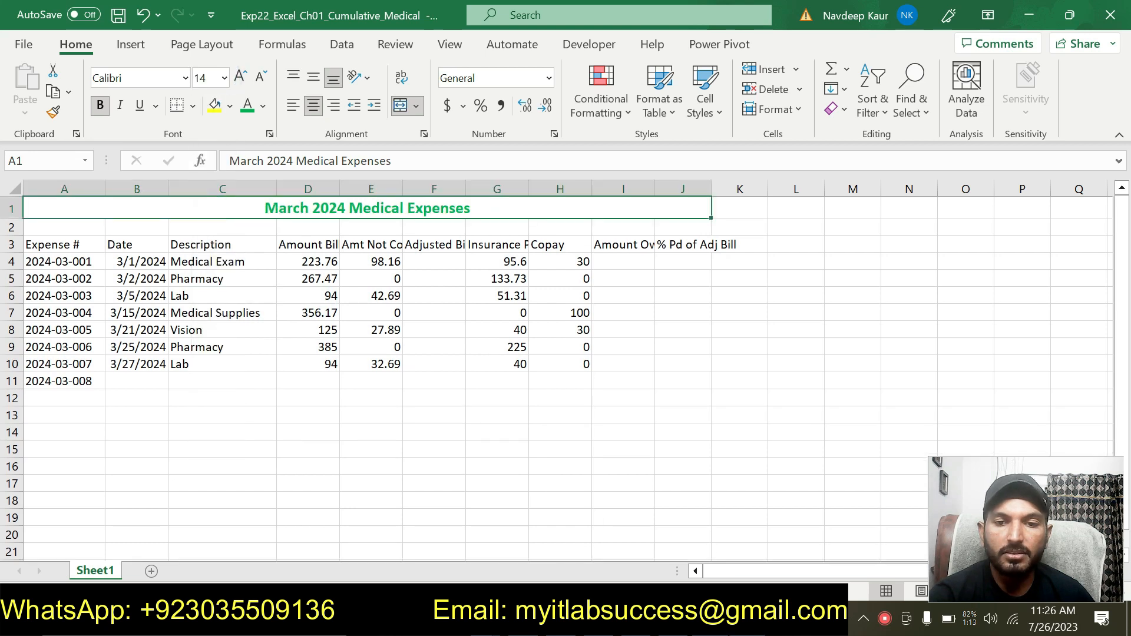
# - Move the cyan highlight from the step 8 instructions to the step 9 instructions
pyautogui.hotkey('alt', 'Tab')
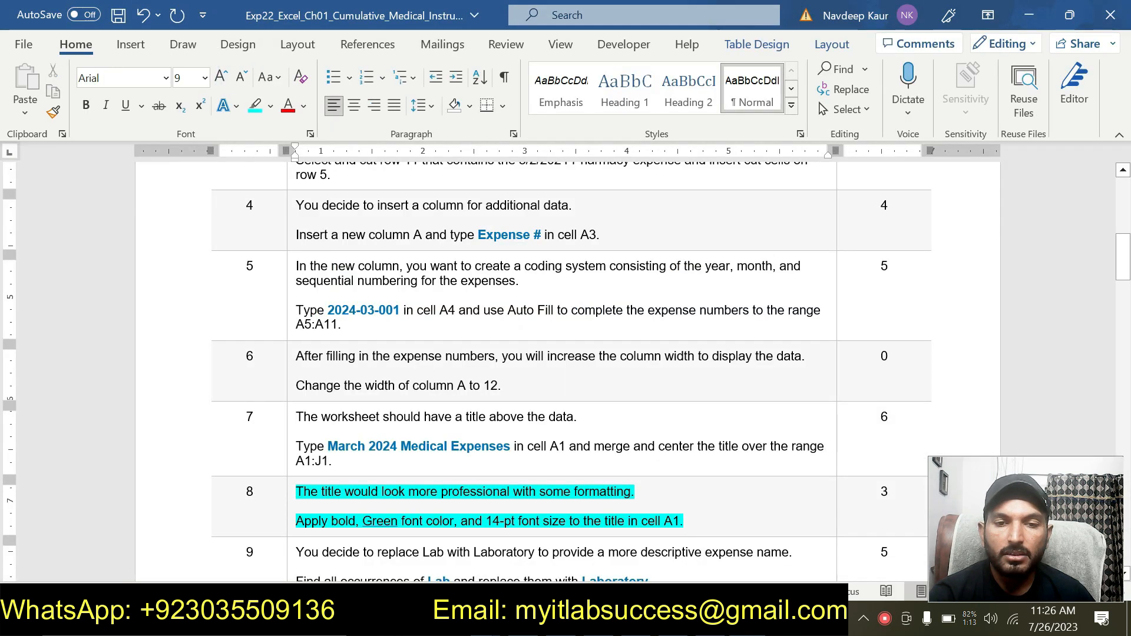
pyautogui.hotkey('alt', 'Tab')
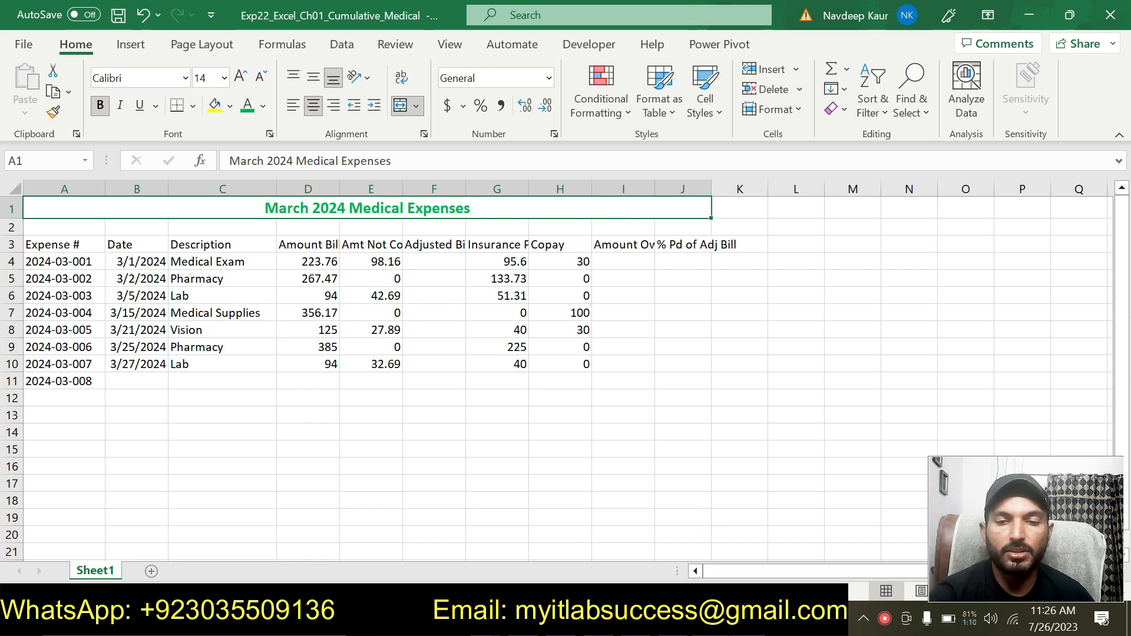
pyautogui.hotkey('alt', 'Tab')
pyautogui.moveTo(695, 518); pyautogui.dragTo(295, 491)
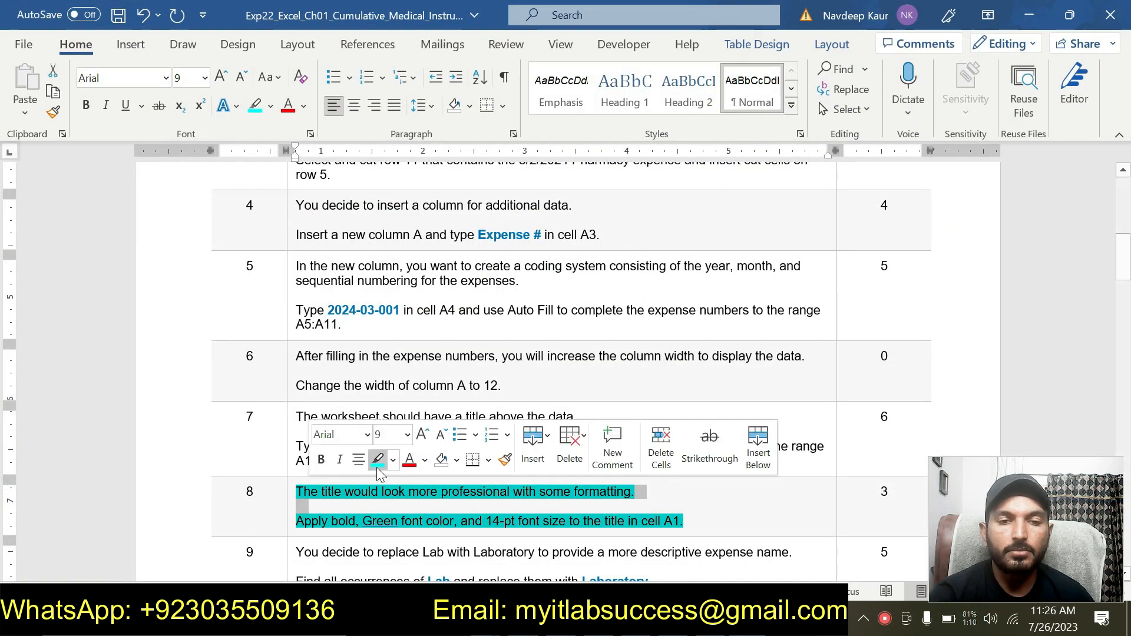
pyautogui.click(377, 459)
pyautogui.scroll(-3, 378, 471)
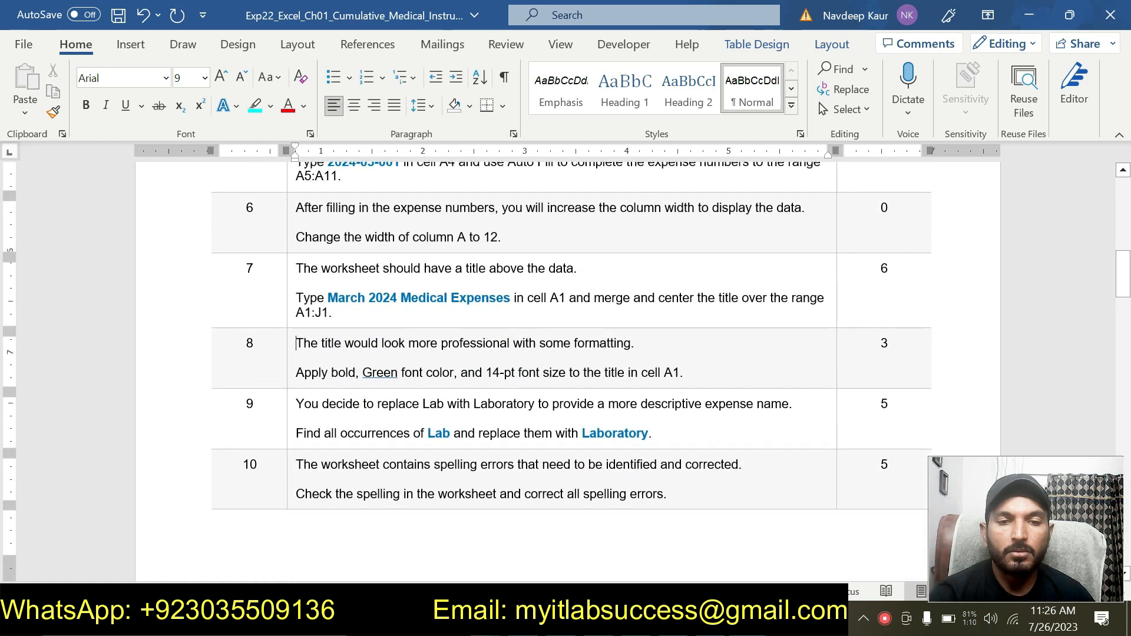
pyautogui.moveTo(653, 434)
pyautogui.mouseDown()
pyautogui.moveTo(295, 434)
pyautogui.moveTo(295, 405)
pyautogui.mouseUp()
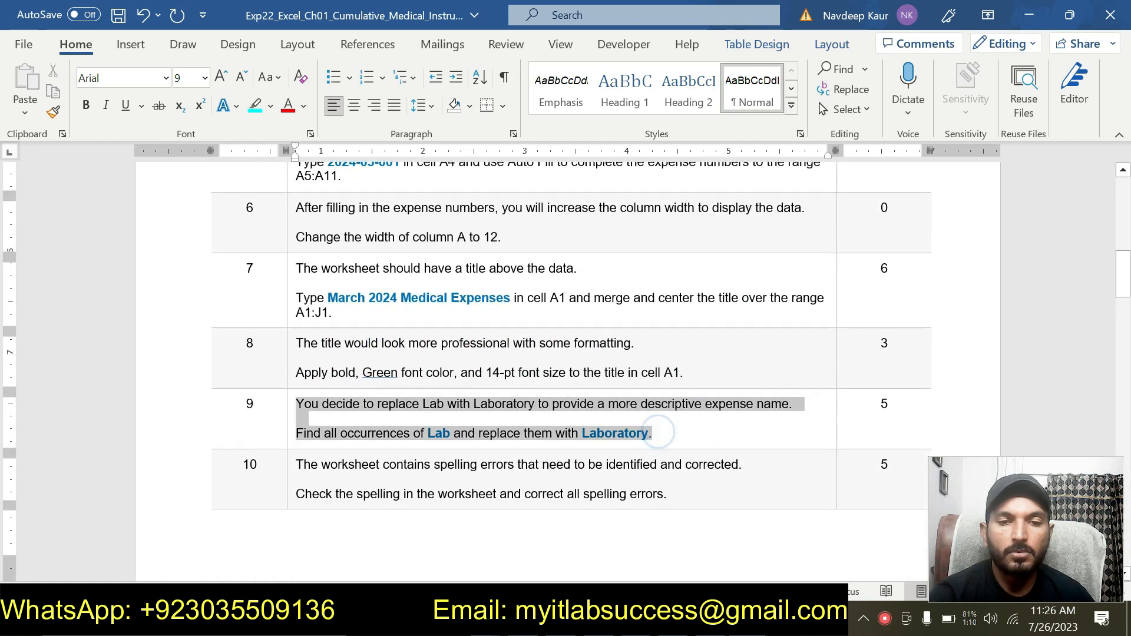
pyautogui.click(375, 367)
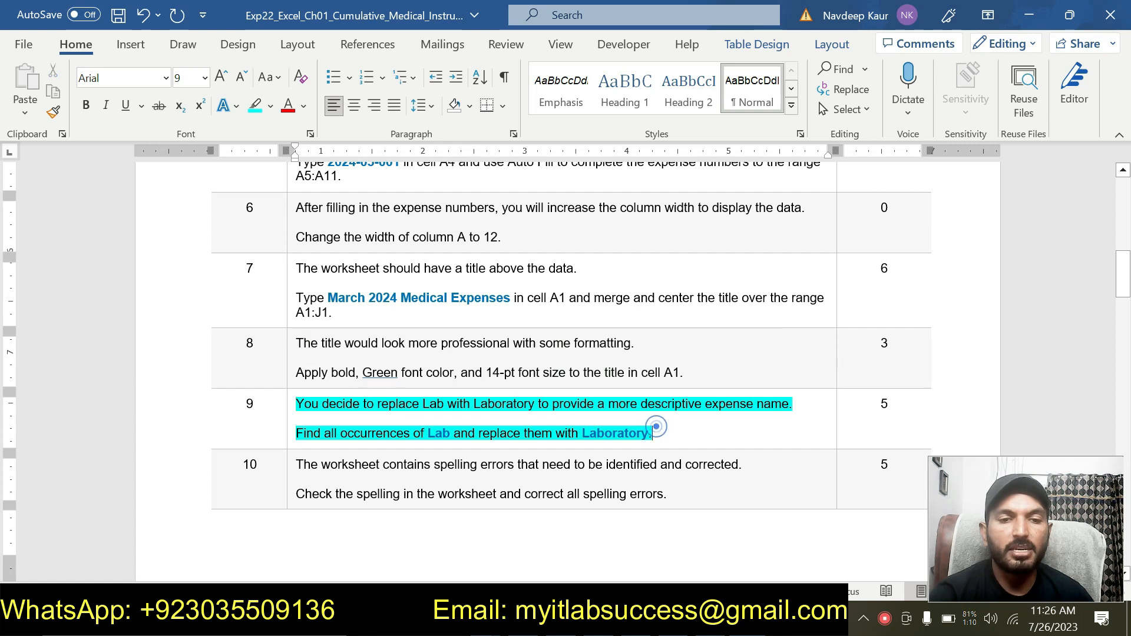
pyautogui.click(683, 433)
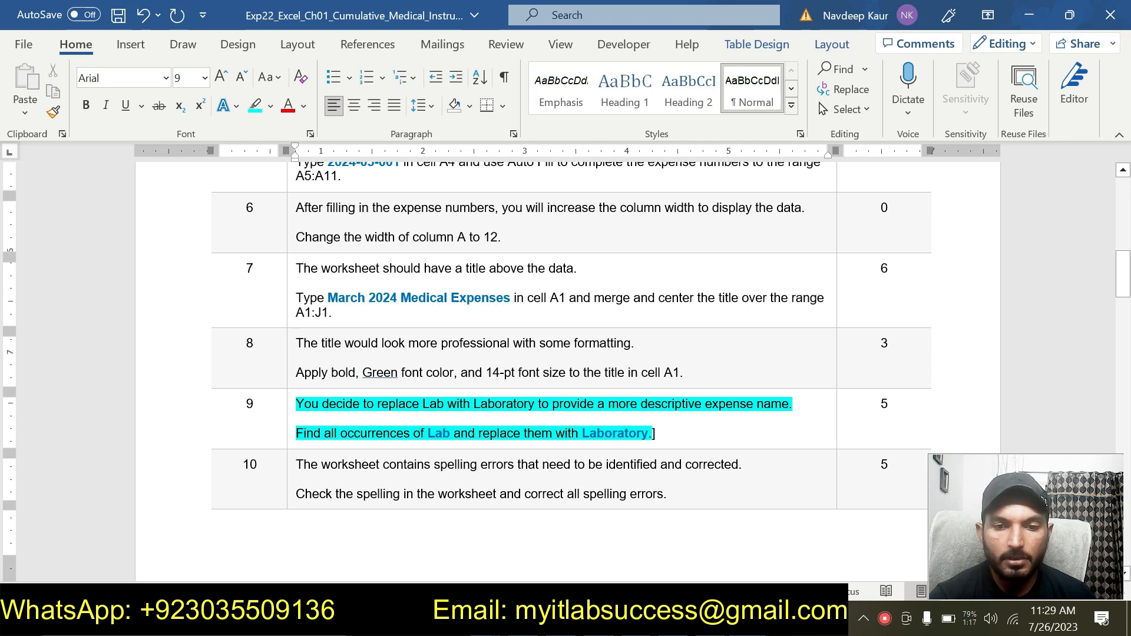
# - Replace all occurrences of Lab with Laboratory in the worksheet
pyautogui.hotkey('alt', 'Tab')
pyautogui.click(176, 328)
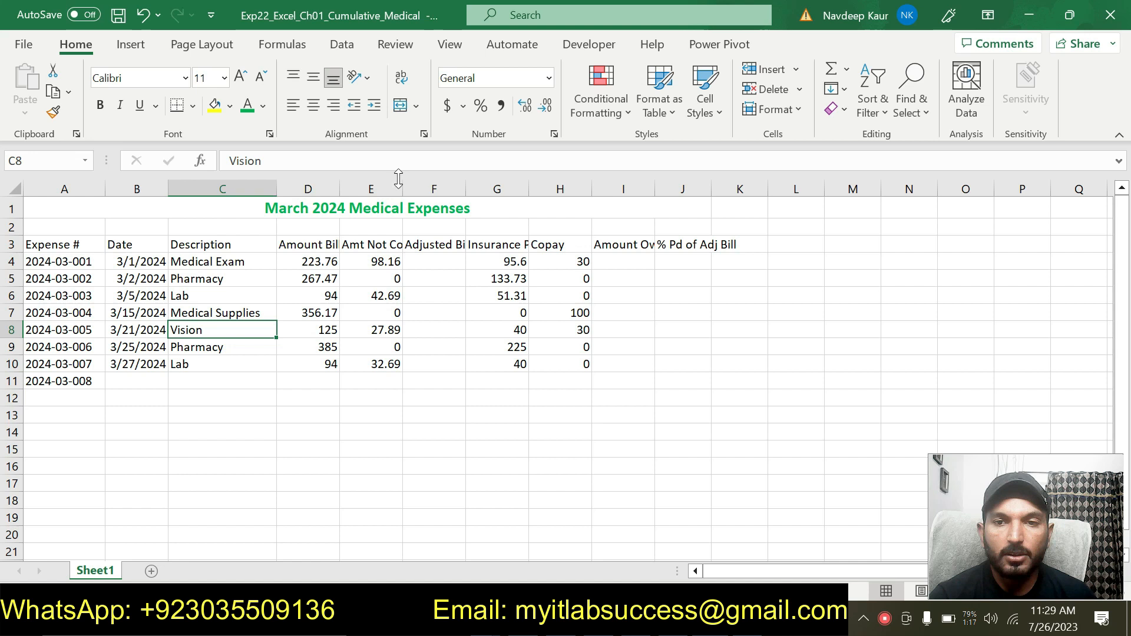
pyautogui.click(917, 110)
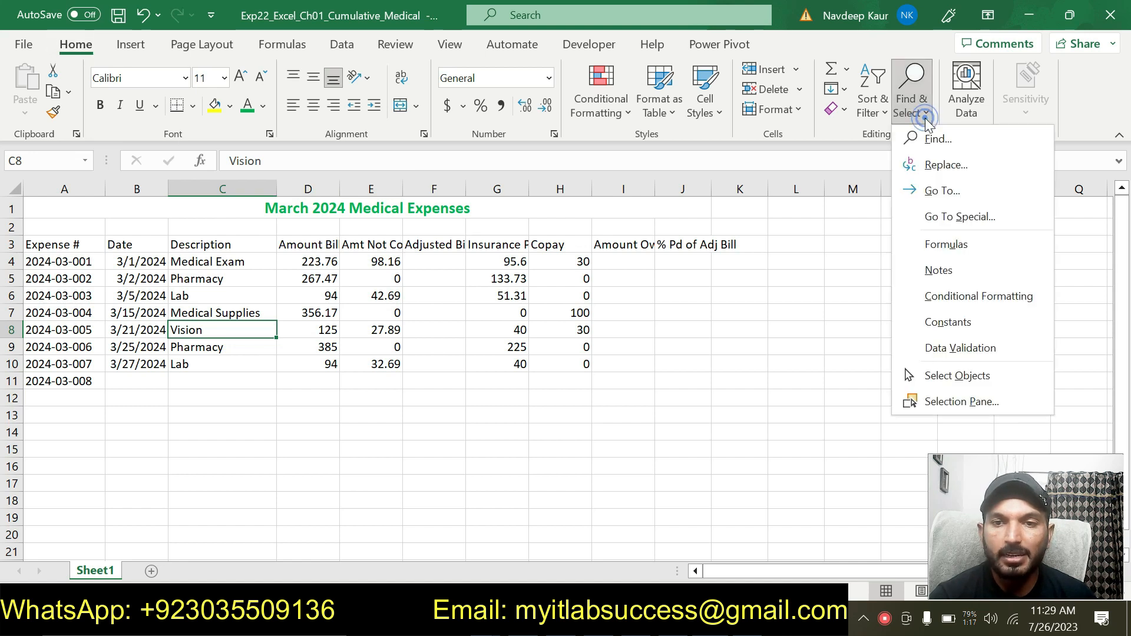
pyautogui.click(941, 168)
pyautogui.moveTo(579, 242); pyautogui.dragTo(498, 203)
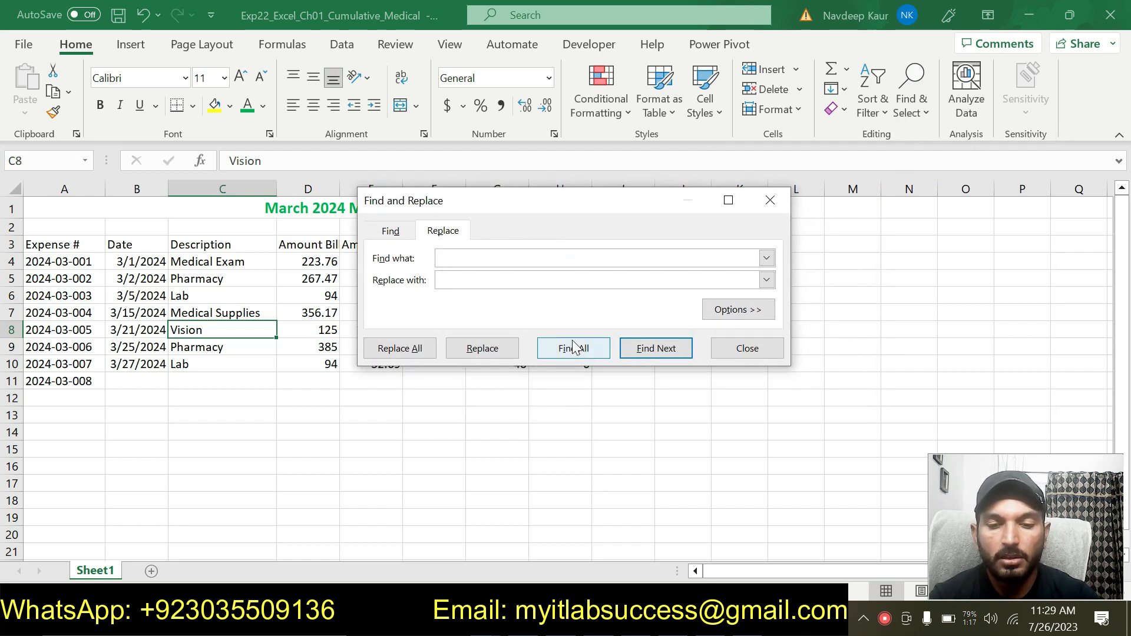
pyautogui.write('Lab')
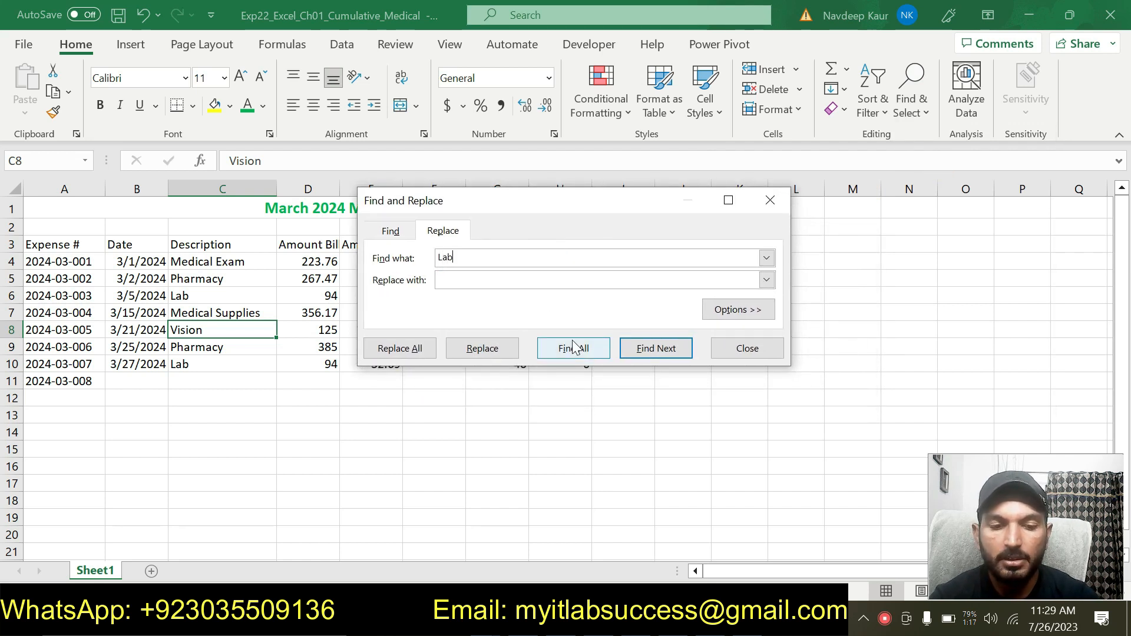
pyautogui.click(519, 280)
pyautogui.write('Laboratory')
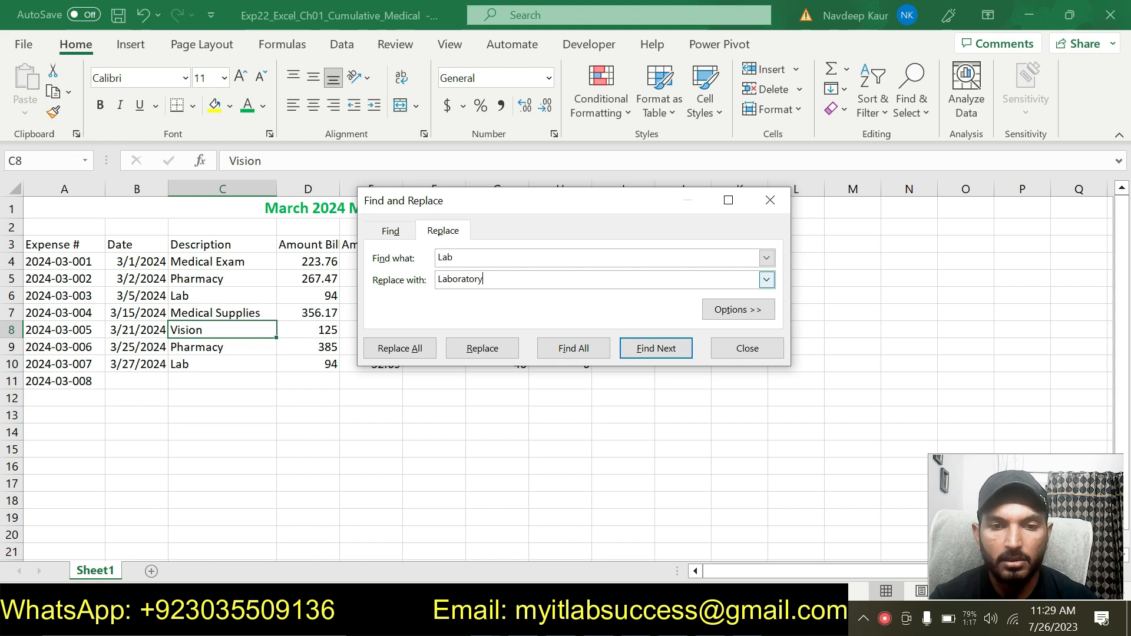
pyautogui.click(416, 348)
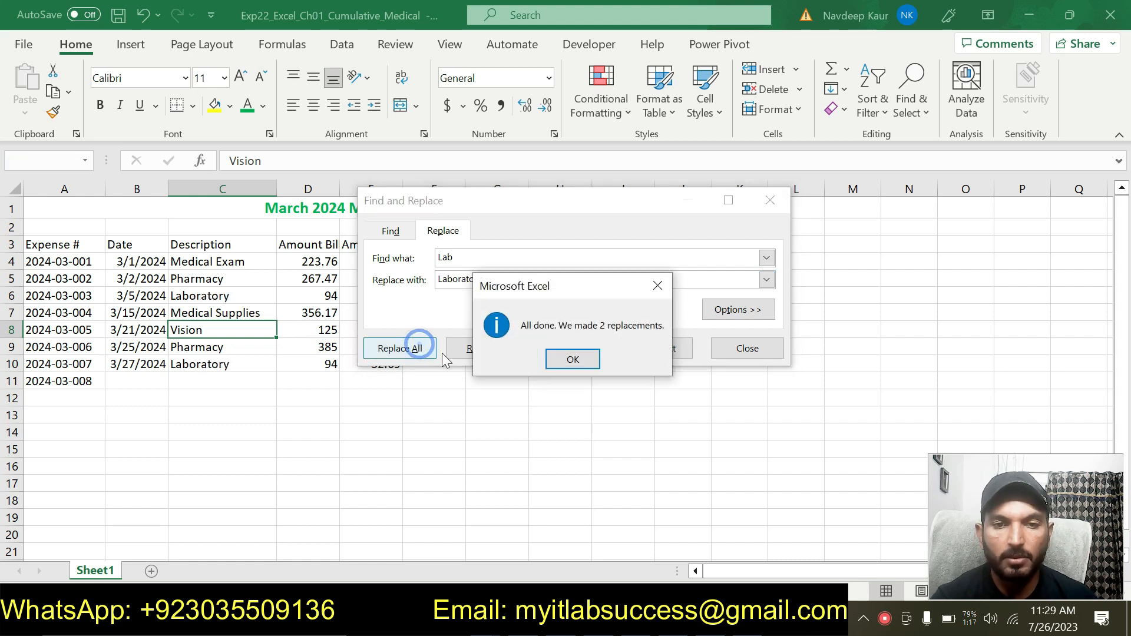
pyautogui.click(572, 360)
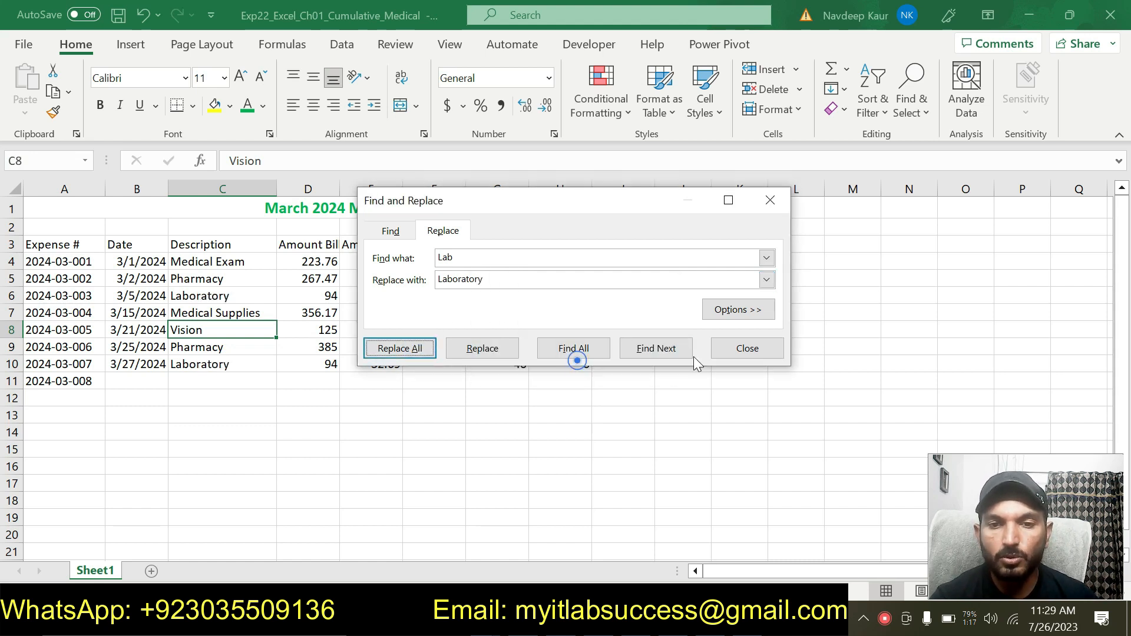
pyautogui.click(746, 347)
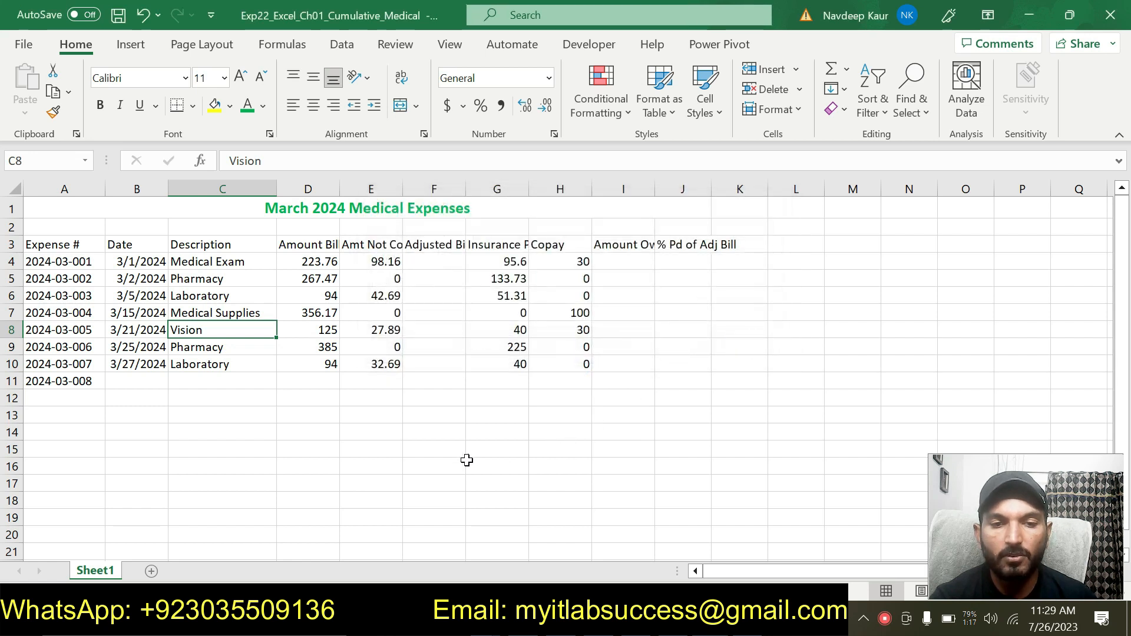
# - Remove the cyan highlight from the step 9 instructions
pyautogui.click(345, 464)
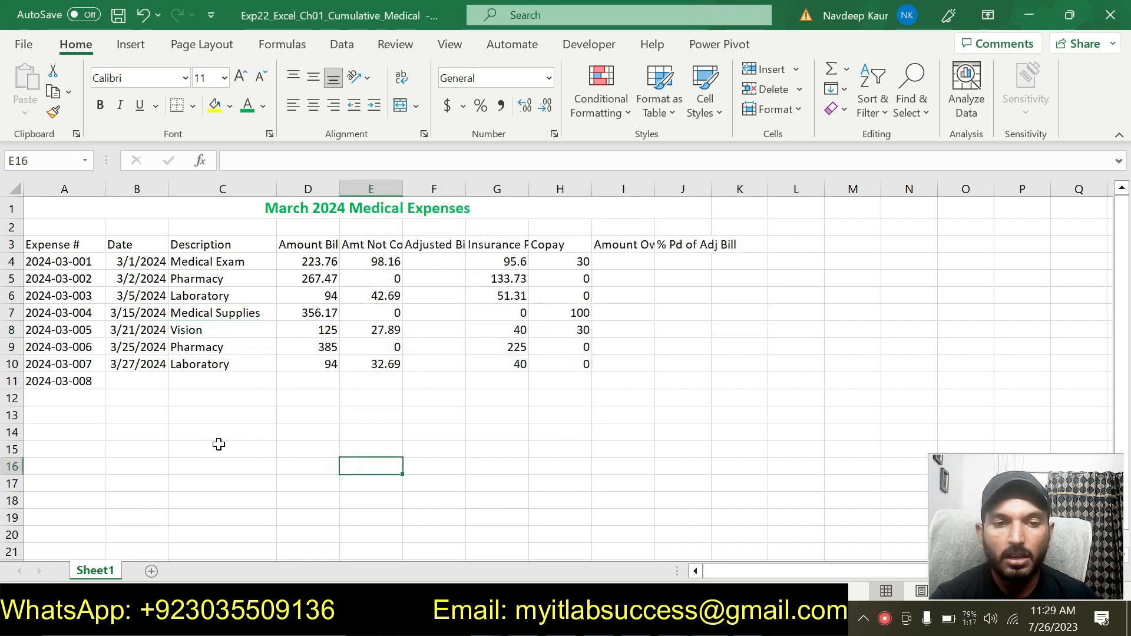
pyautogui.click(695, 618)
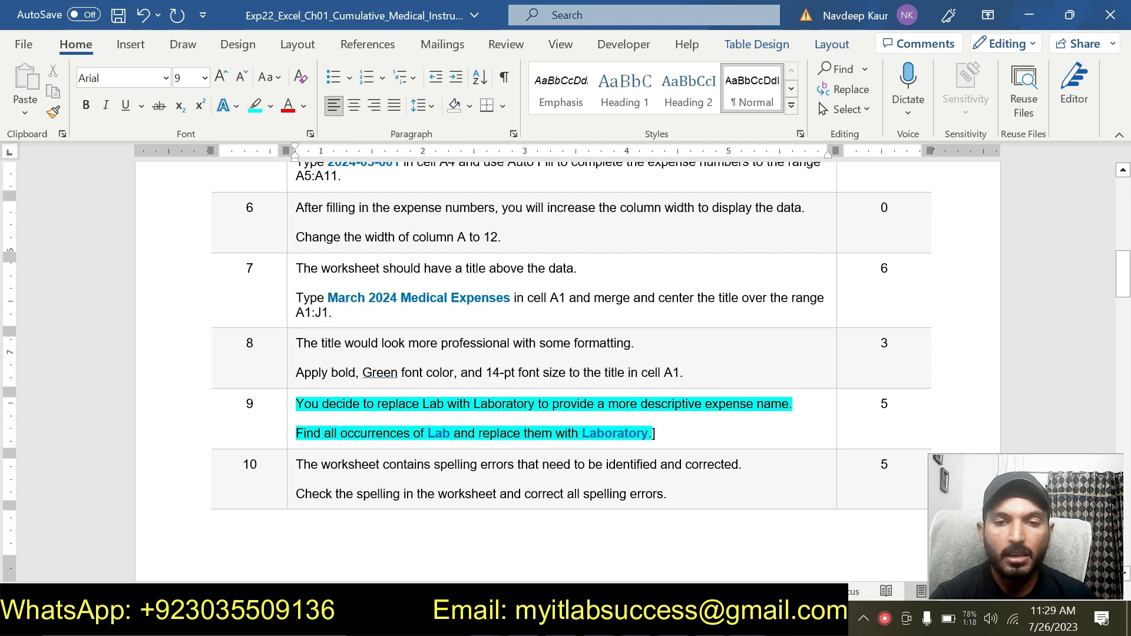
pyautogui.moveTo(665, 430); pyautogui.dragTo(297, 405)
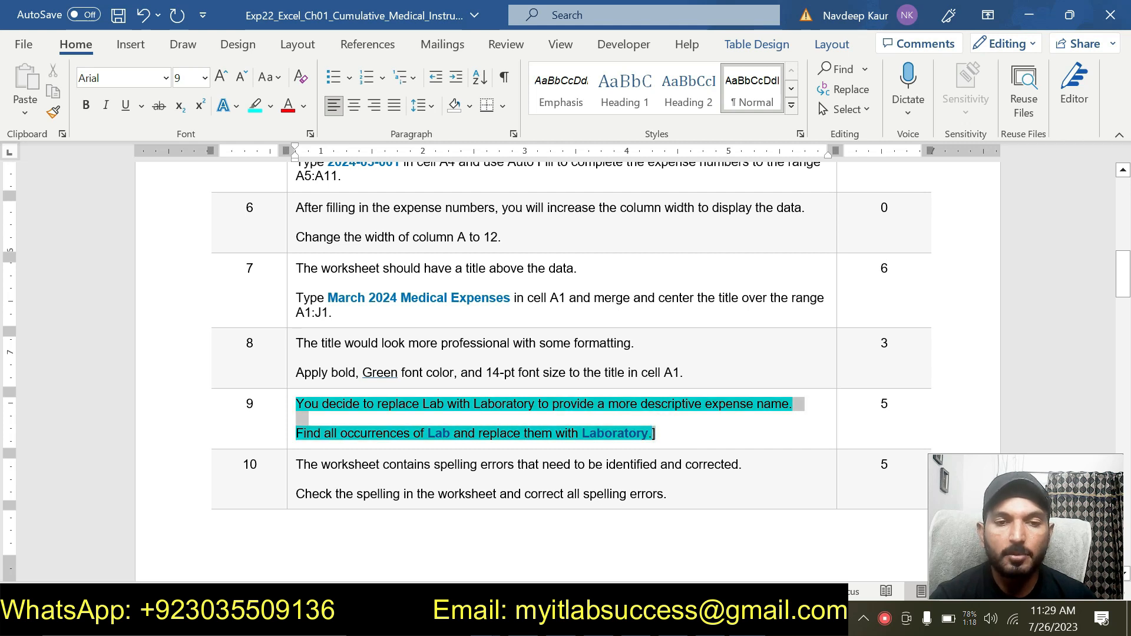
pyautogui.click(372, 366)
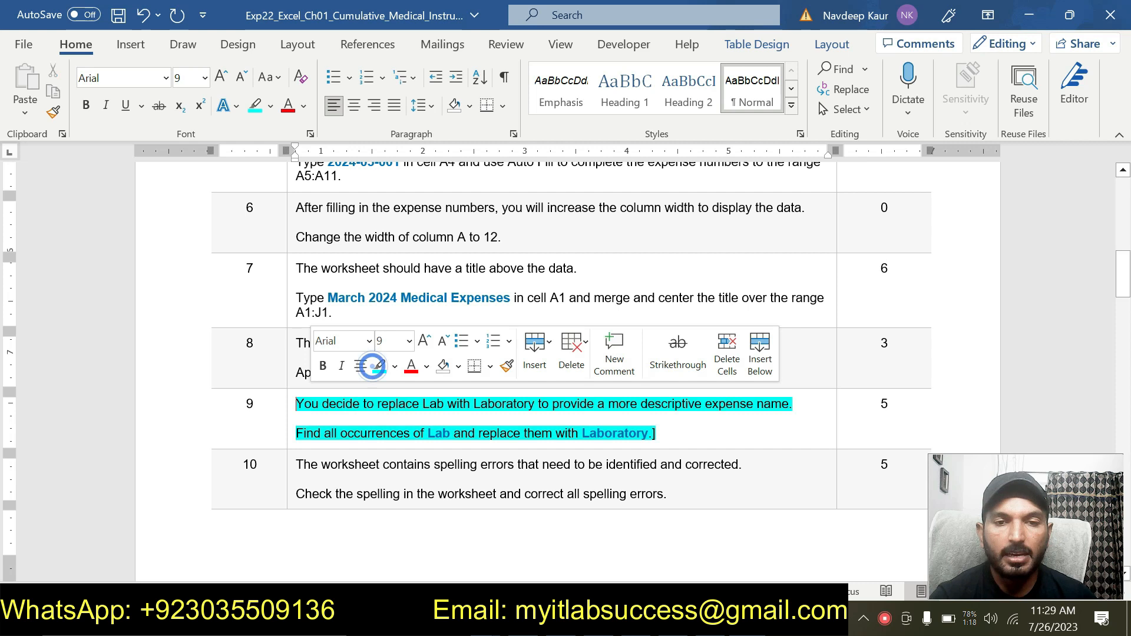
pyautogui.click(660, 436)
pyautogui.moveTo(662, 431); pyautogui.dragTo(296, 404)
pyautogui.click(372, 369)
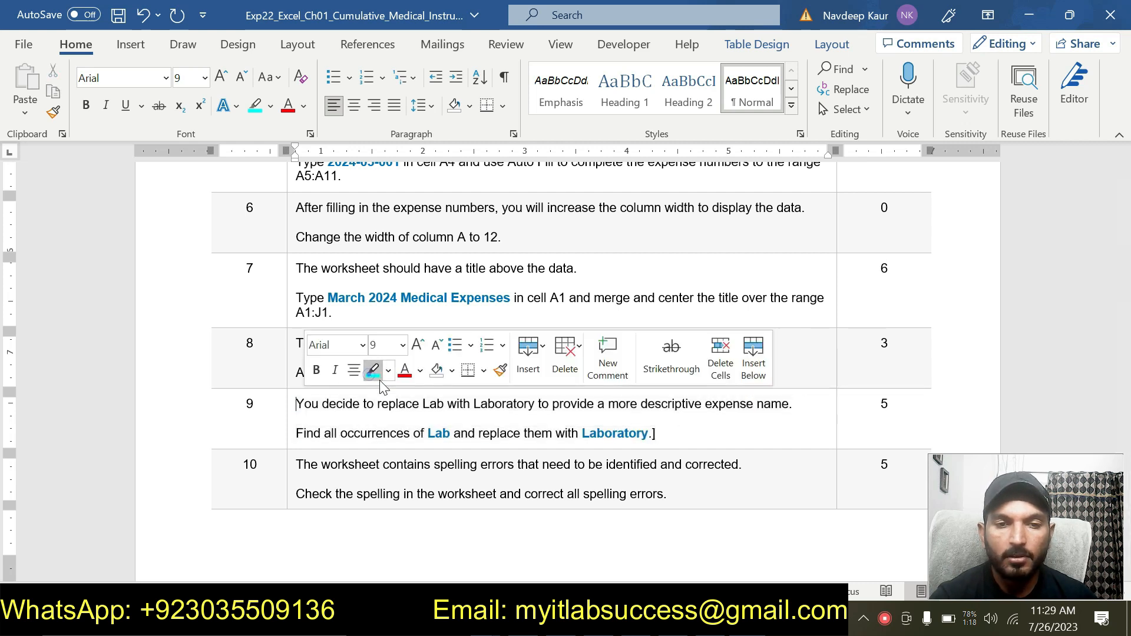
pyautogui.click(616, 434)
pyautogui.click(686, 421)
pyautogui.scroll(5, 686, 421)
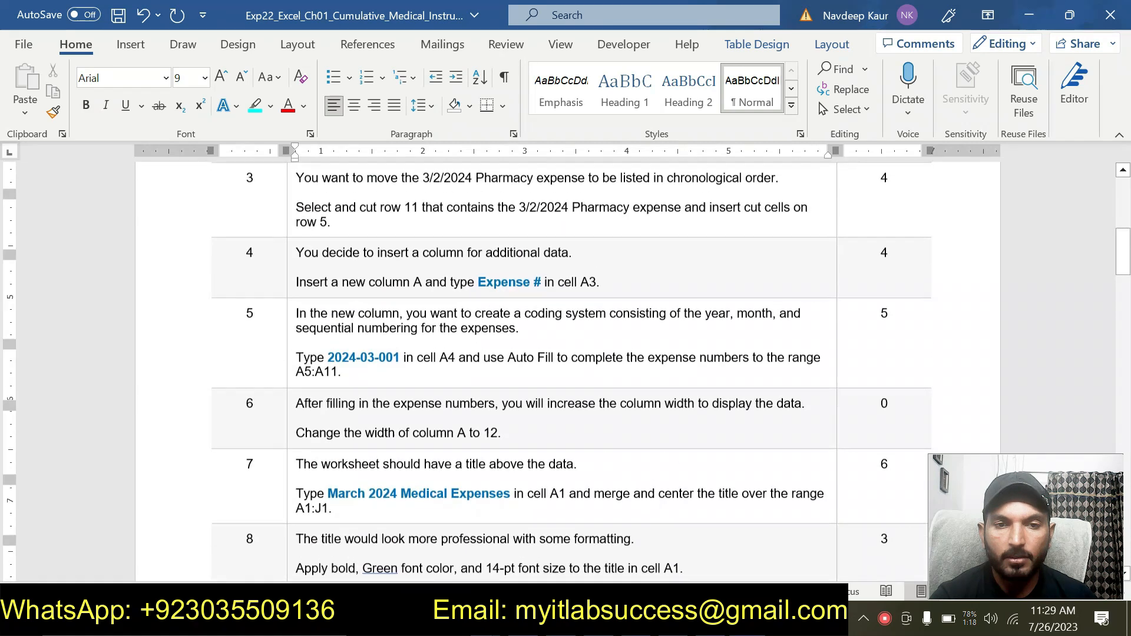
# - Highlight the step 10 instructions in the instructions document in cyan
pyautogui.scroll(-3, 687, 421)
pyautogui.moveTo(671, 493)
pyautogui.mouseDown()
pyautogui.moveTo(271, 470)
pyautogui.moveTo(667, 494)
pyautogui.mouseUp()
pyautogui.click(372, 438)
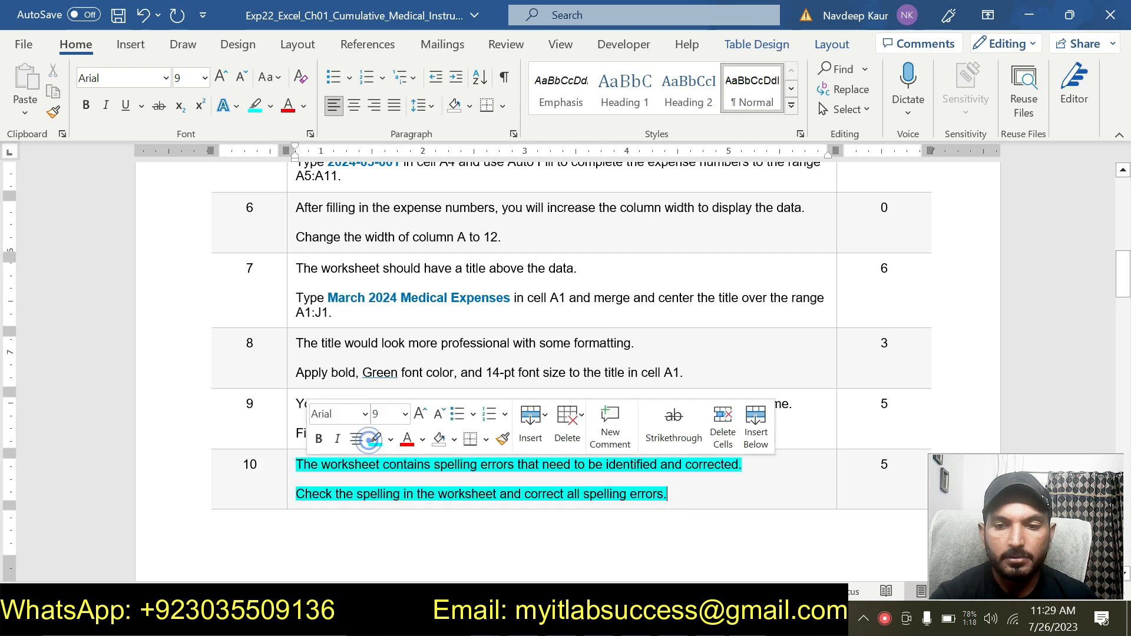
pyautogui.click(487, 488)
pyautogui.click(686, 485)
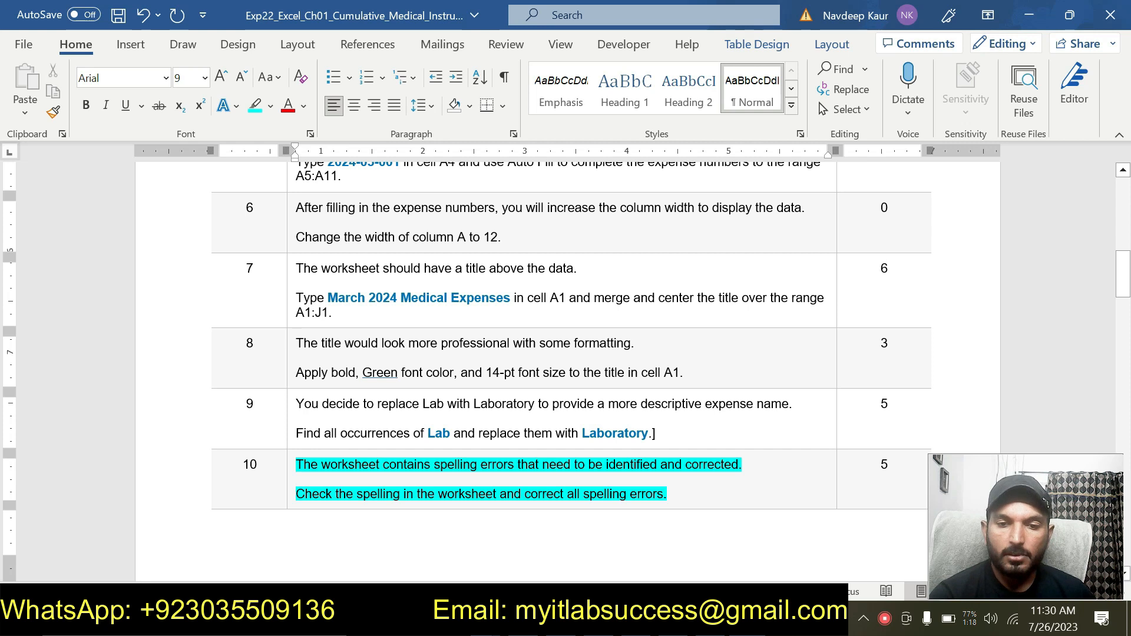
# - Spell-check the worksheet from the beginning, correcting Payd to Paid, and autofit the width of column G
pyautogui.hotkey('alt', 'Tab')
pyautogui.click(242, 395)
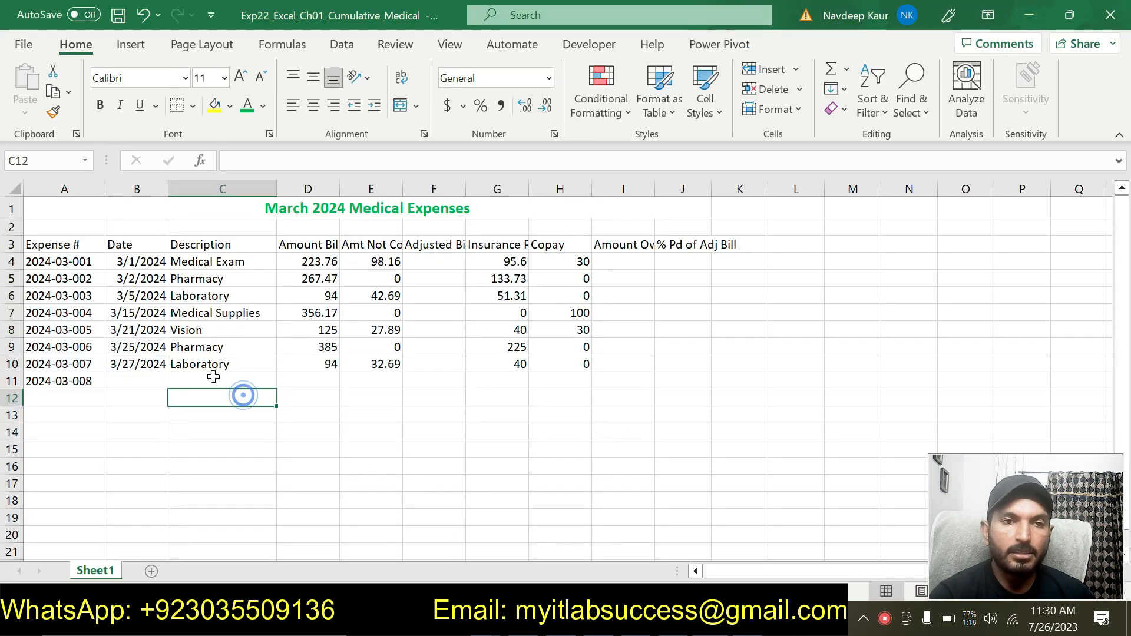
pyautogui.click(395, 45)
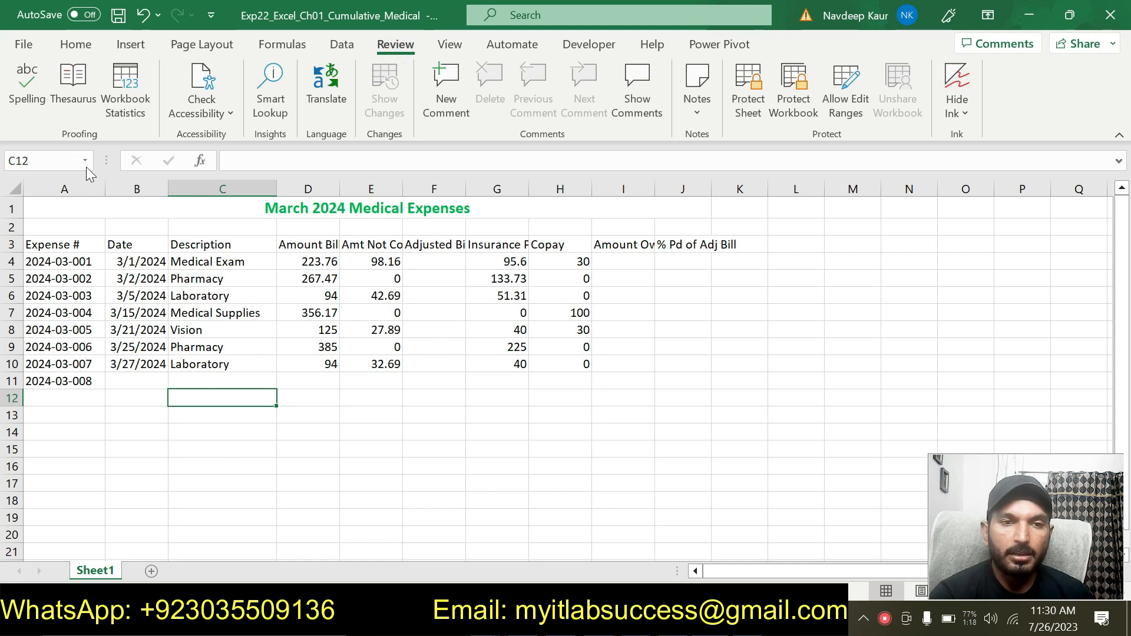
pyautogui.click(27, 100)
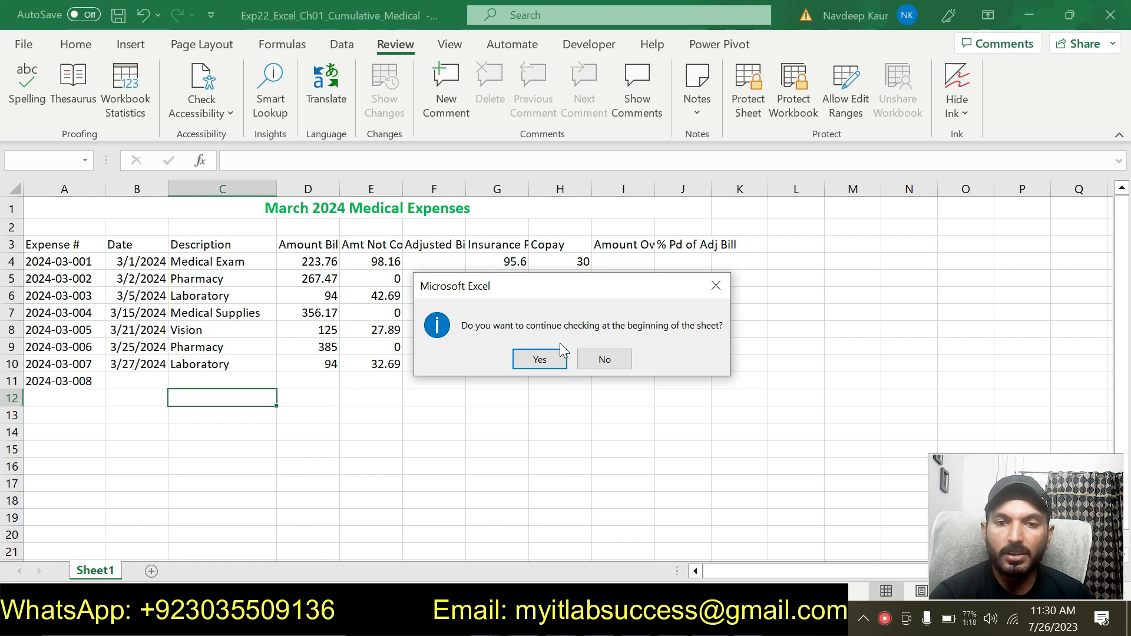
pyautogui.click(539, 360)
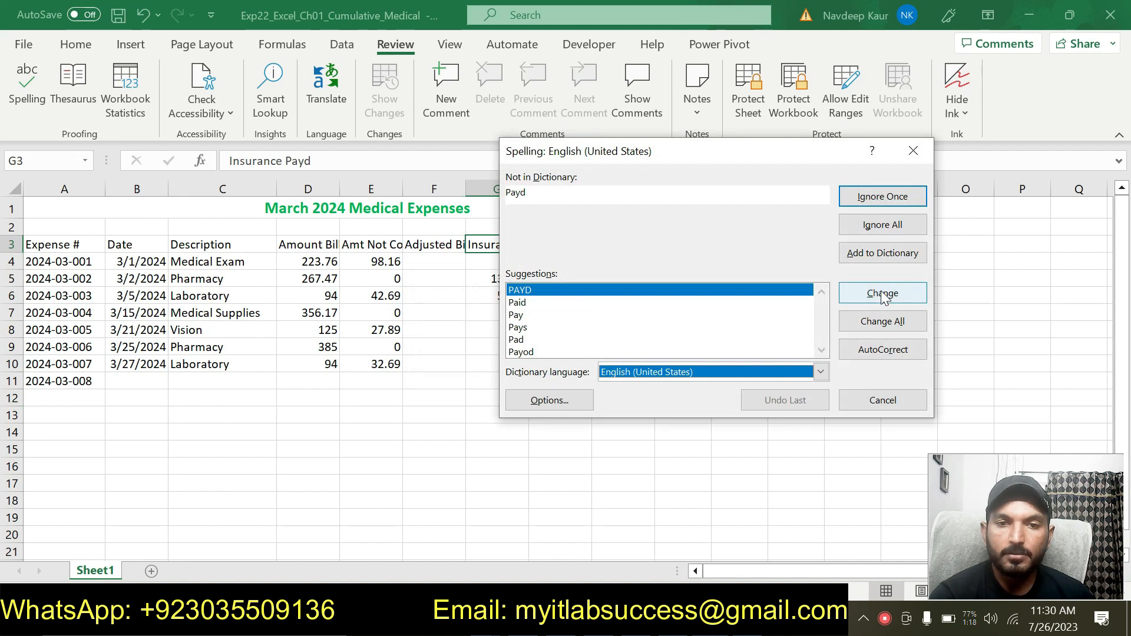
pyautogui.click(550, 301)
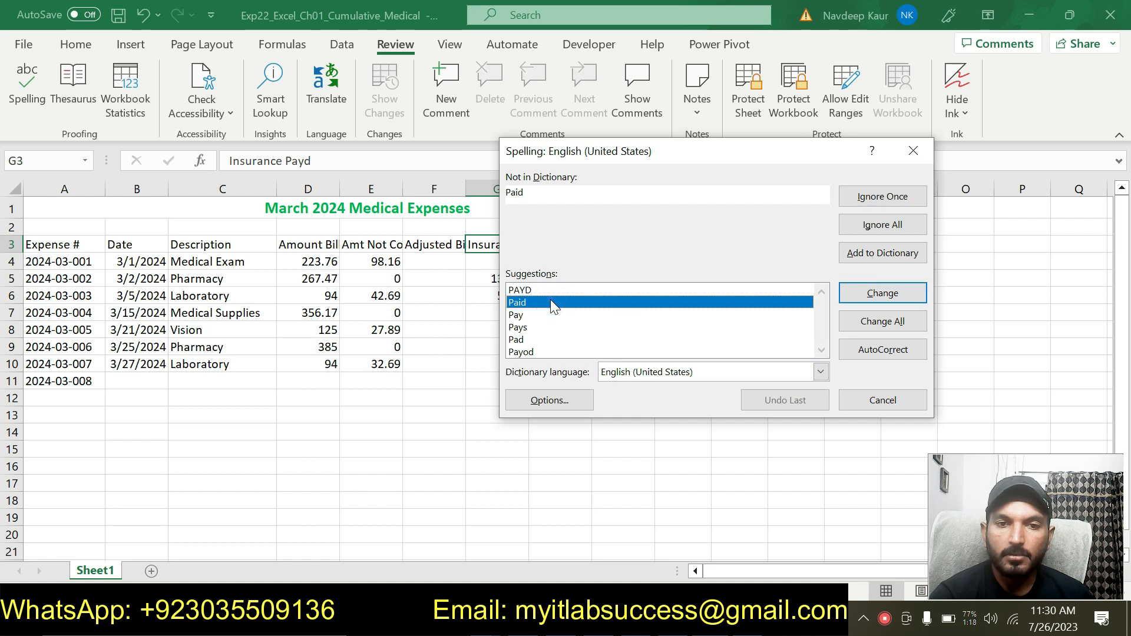
pyautogui.moveTo(627, 157); pyautogui.dragTo(297, 268)
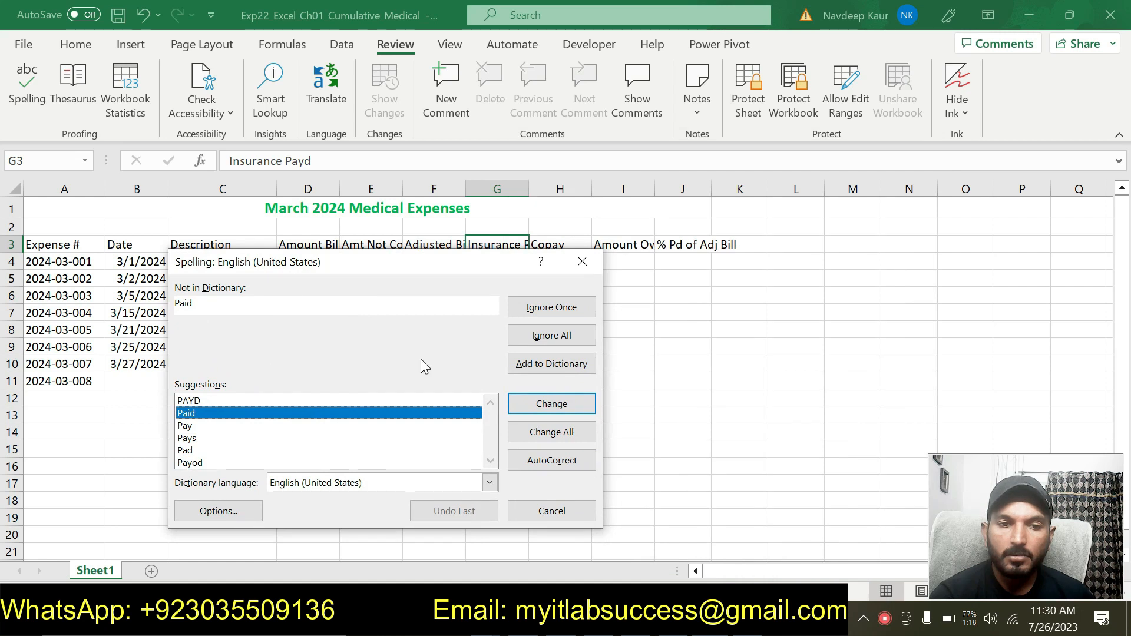
pyautogui.click(550, 404)
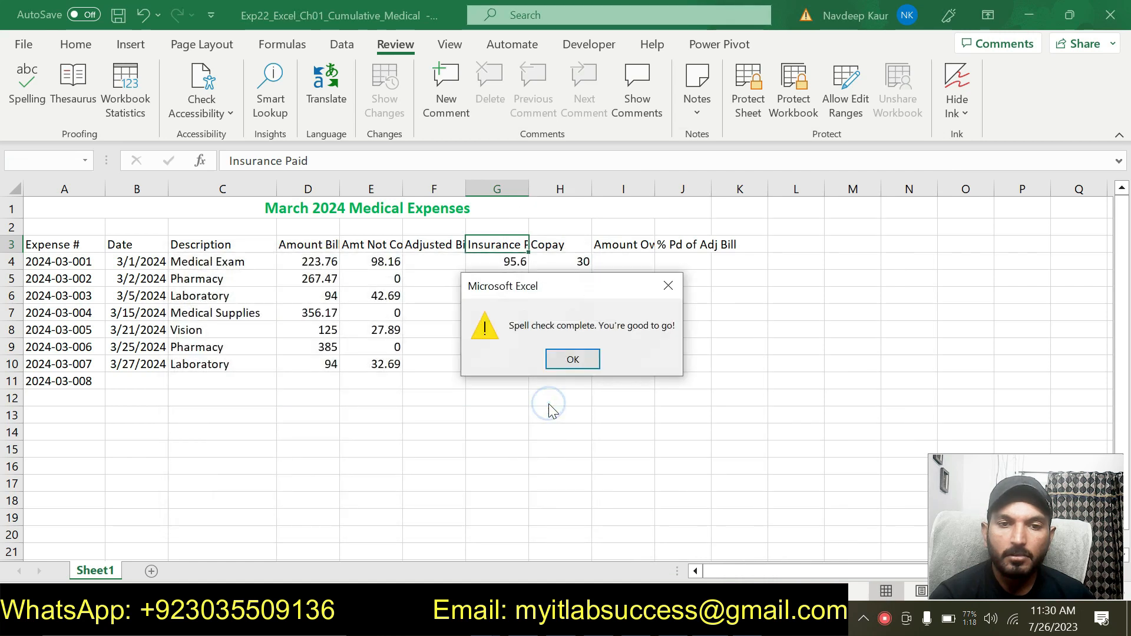
pyautogui.click(572, 359)
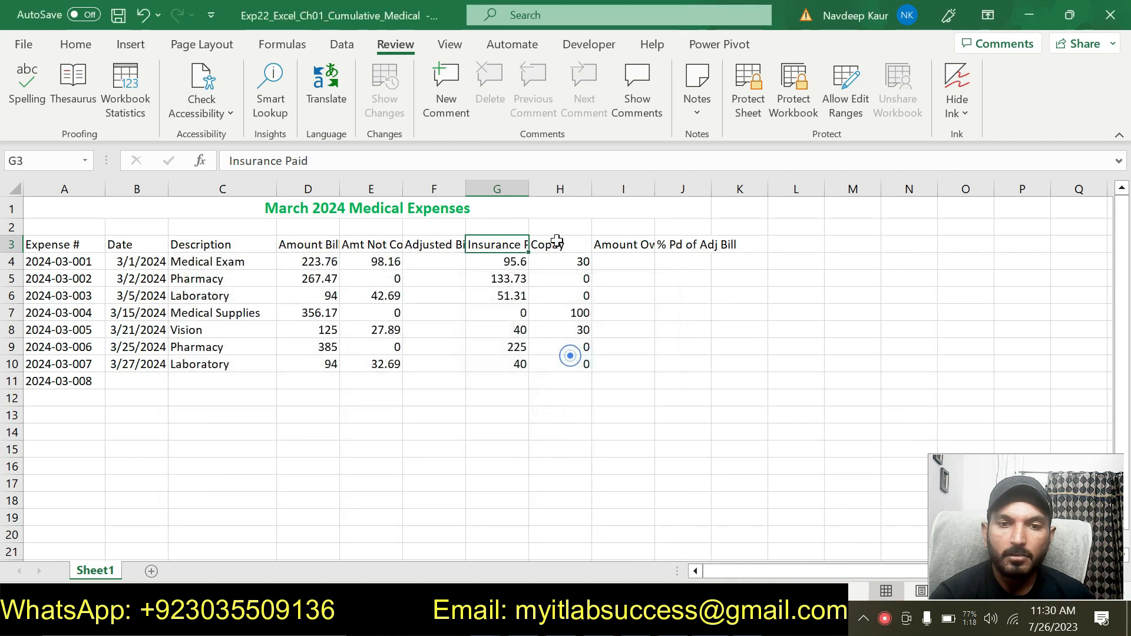
pyautogui.doubleClick(531, 186)
pyautogui.click(510, 399)
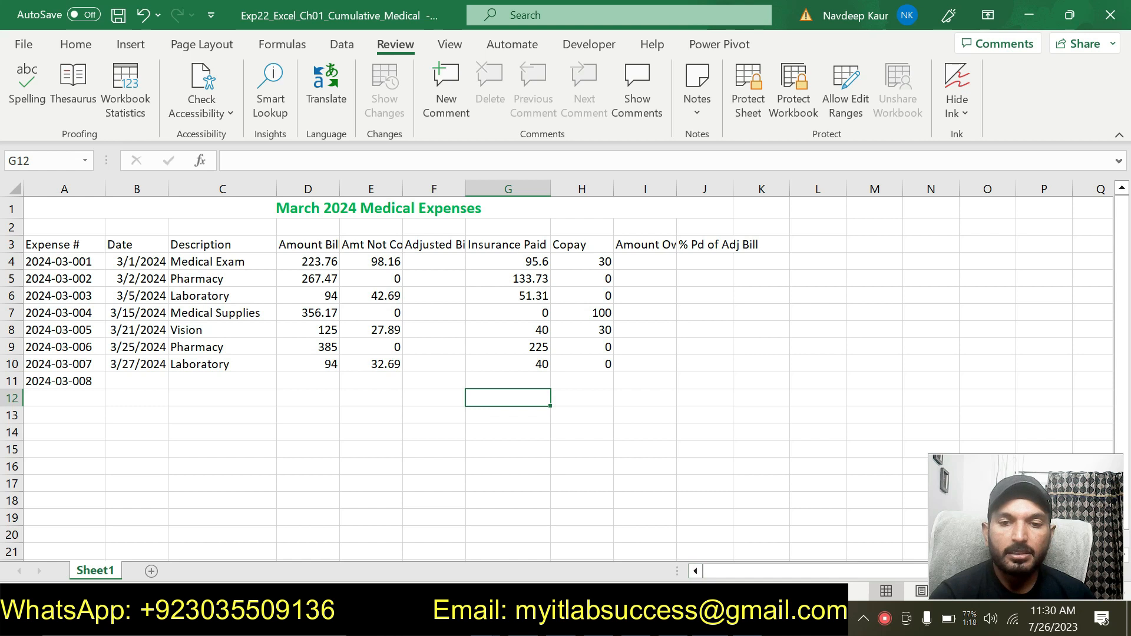
# - Remove the cyan highlight from the step 10 instructions
pyautogui.click(706, 619)
pyautogui.moveTo(673, 495); pyautogui.dragTo(295, 465)
pyautogui.click(373, 425)
# - Highlight the step 11 instructions in the instructions document in cyan
pyautogui.scroll(10, 373, 425)
pyautogui.scroll(-7, 373, 425)
pyautogui.scroll(-15, 645, 480)
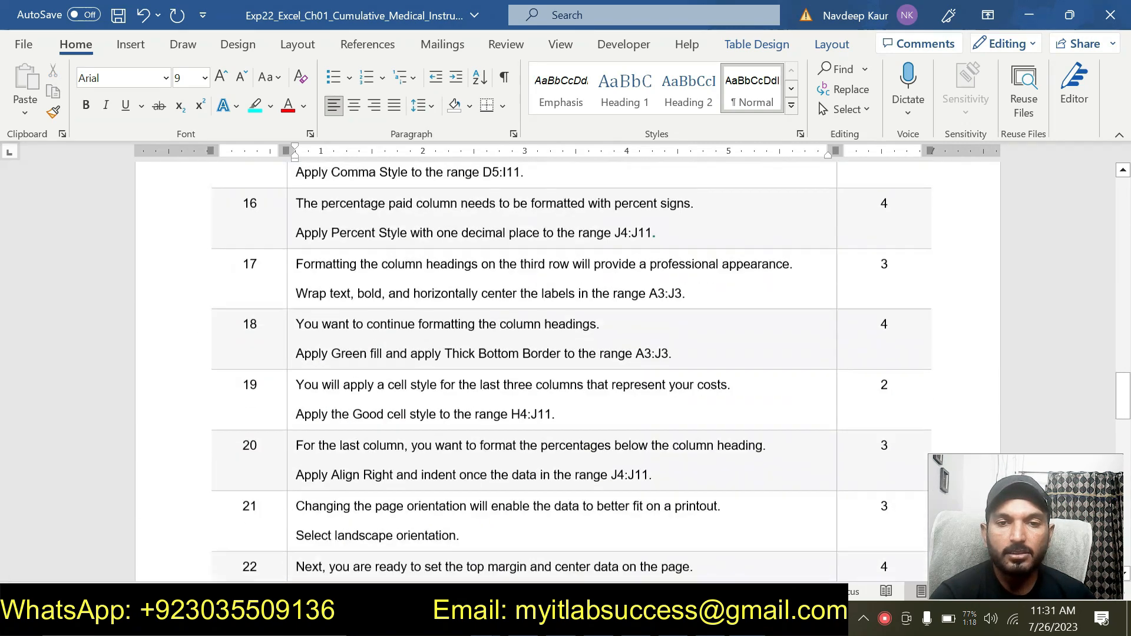
pyautogui.scroll(-8, 645, 480)
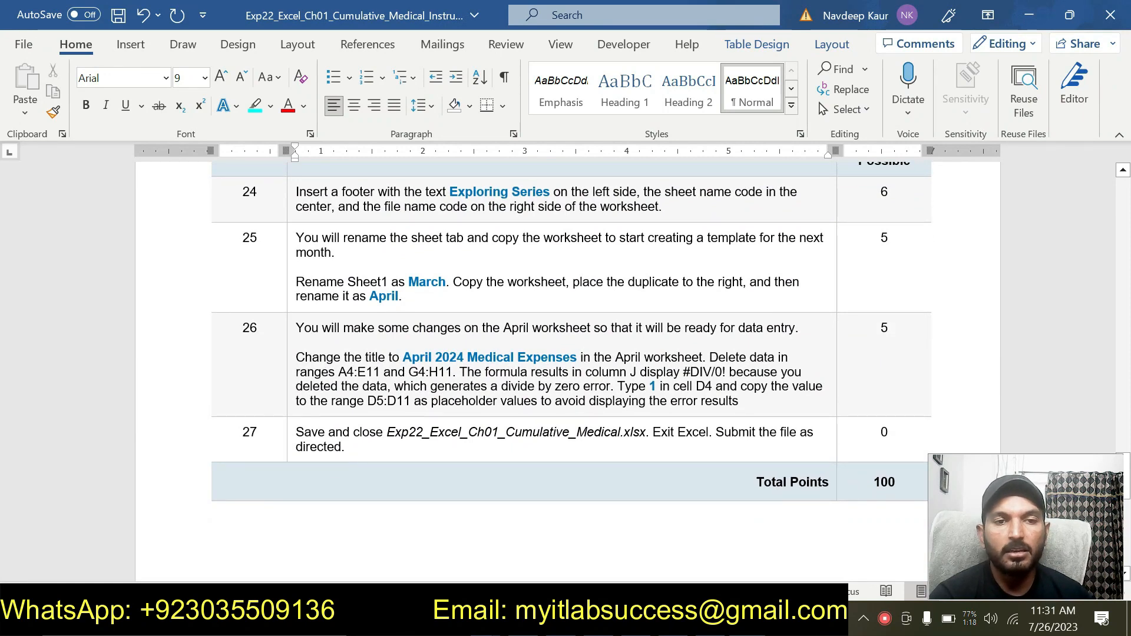
pyautogui.scroll(10, 642, 471)
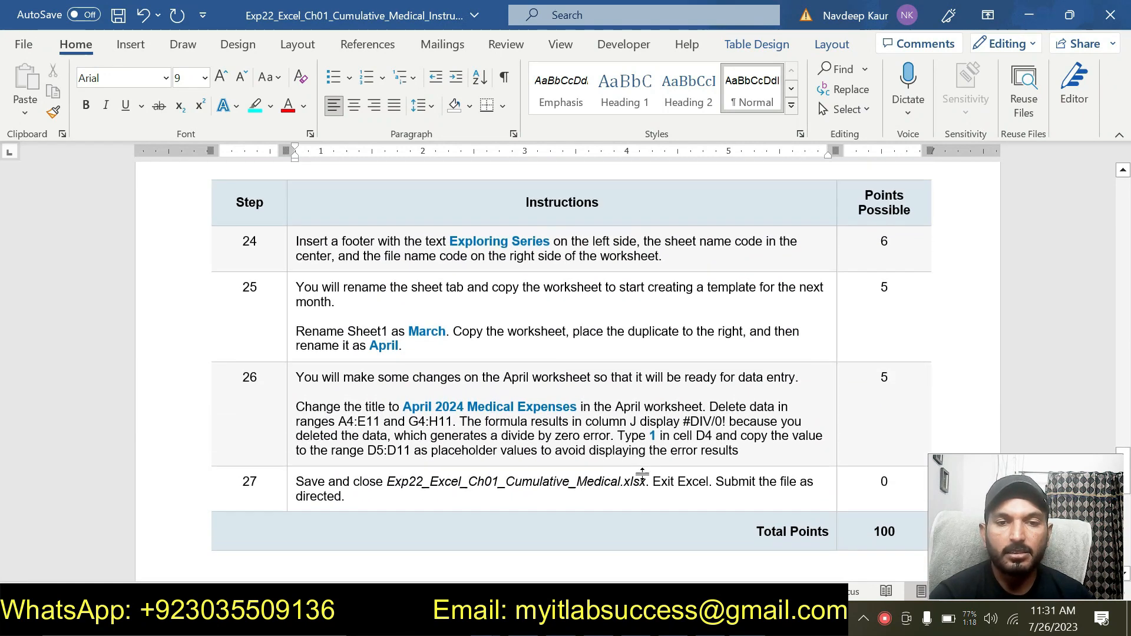
pyautogui.scroll(2, 566, 371)
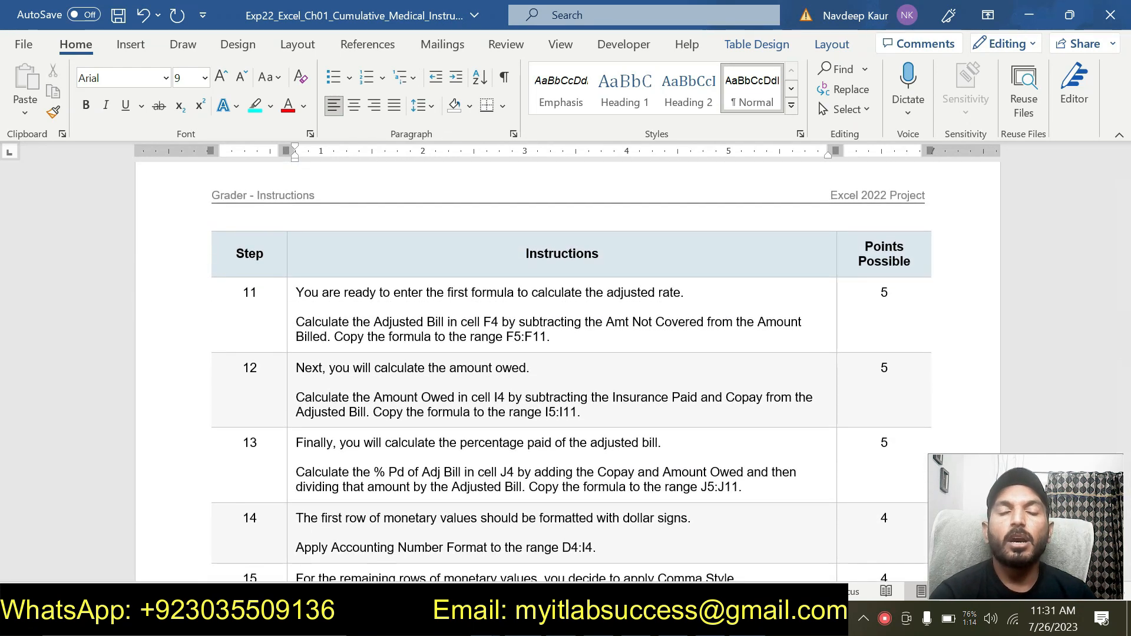
pyautogui.click(560, 336)
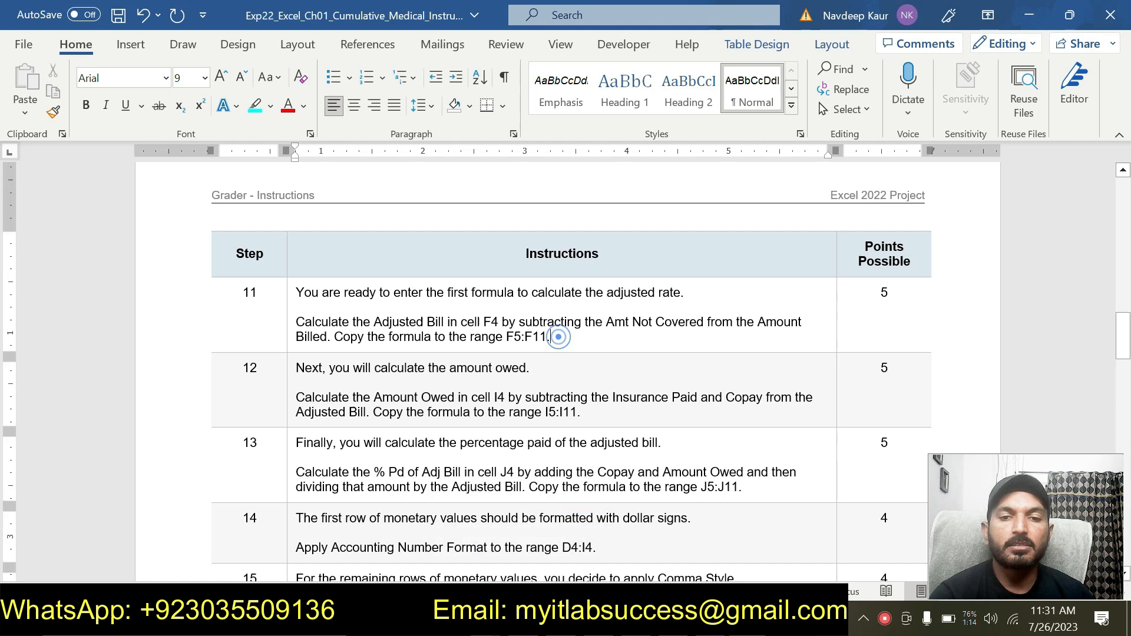
pyautogui.moveTo(560, 337); pyautogui.dragTo(357, 300)
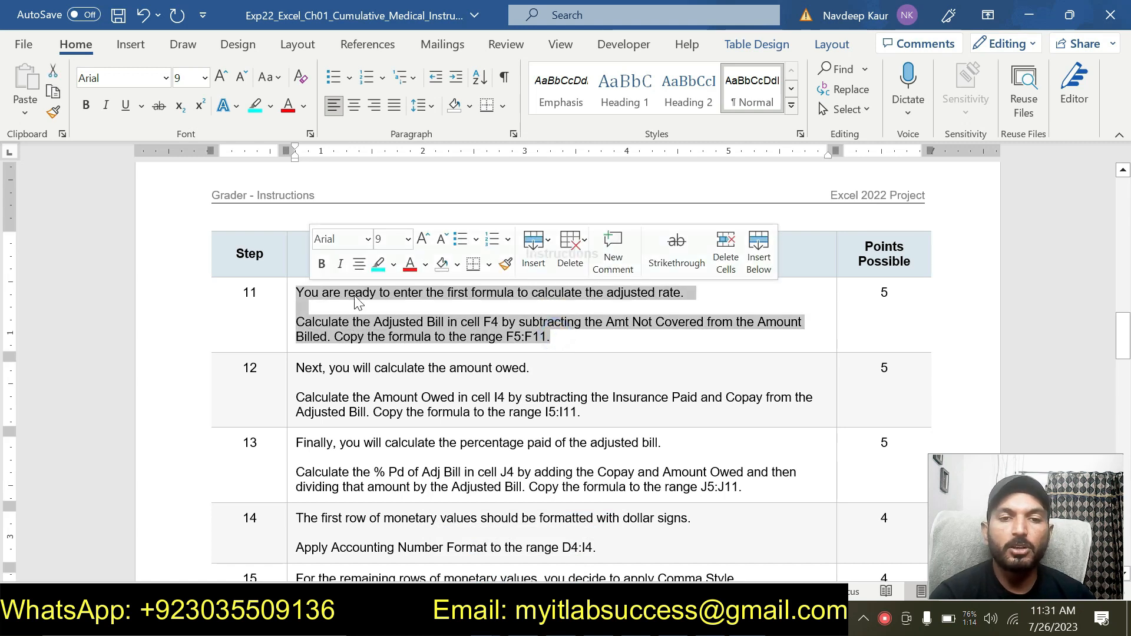
pyautogui.click(377, 264)
pyautogui.click(581, 343)
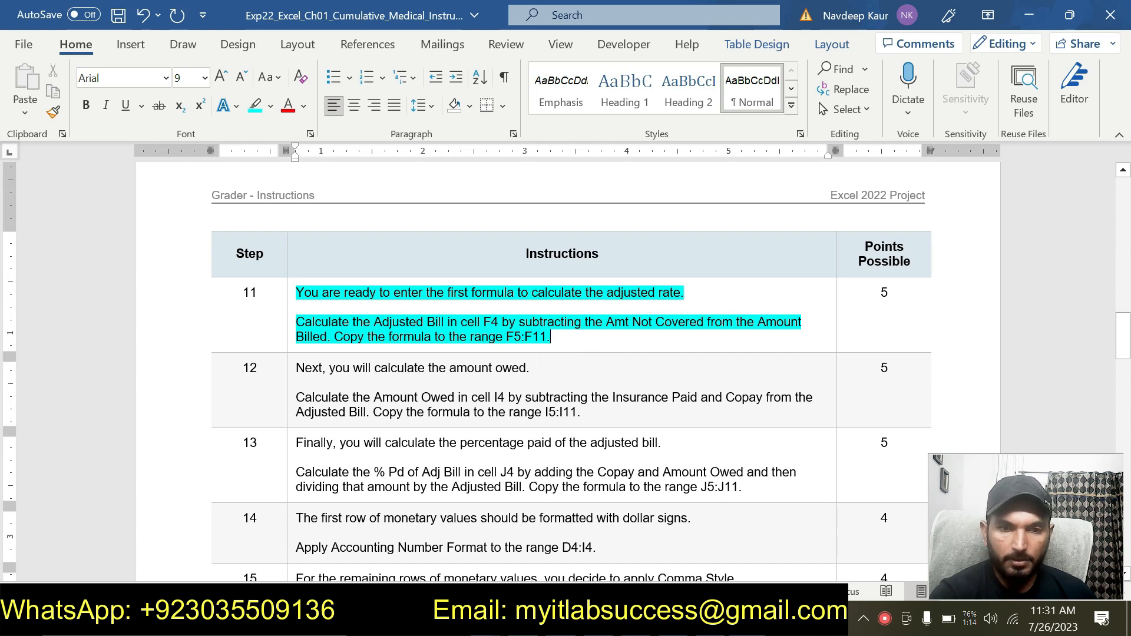
# - Enter a formula in F4 that subtracts the Amt Not Covered in E4 from the Amount Billed in D4
pyautogui.hotkey('alt', 'Tab')
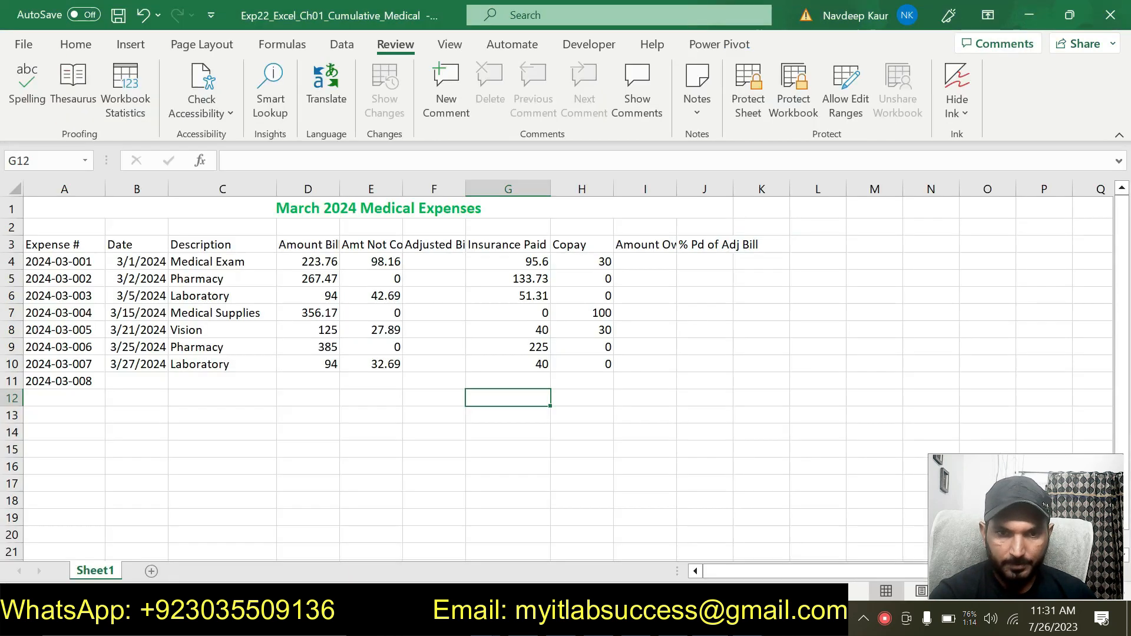
pyautogui.click(431, 262)
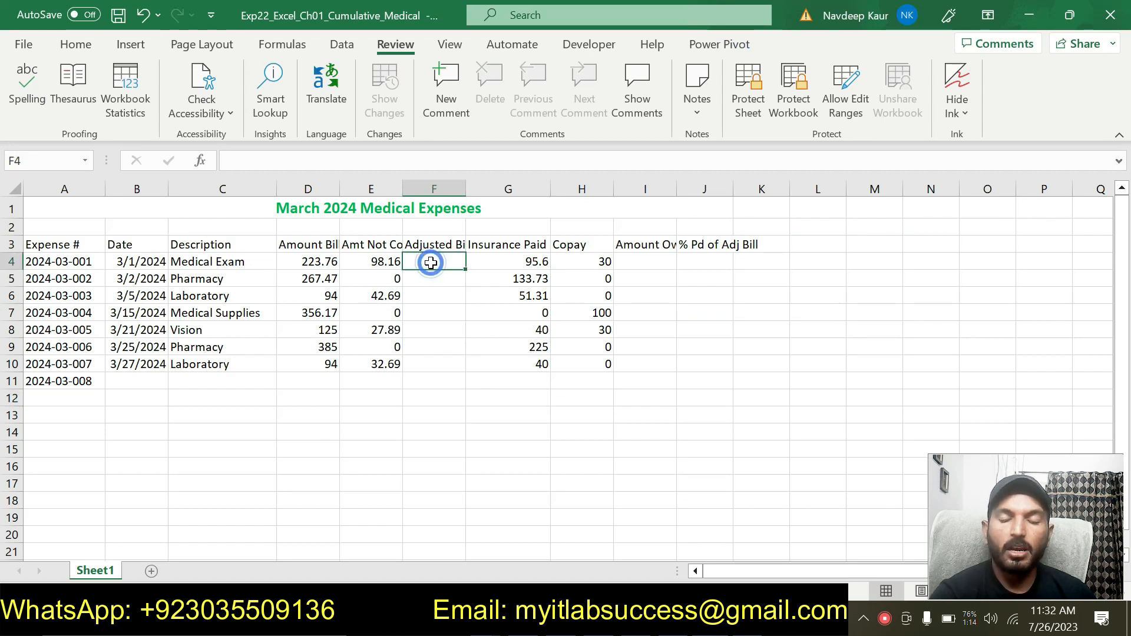
pyautogui.write('=')
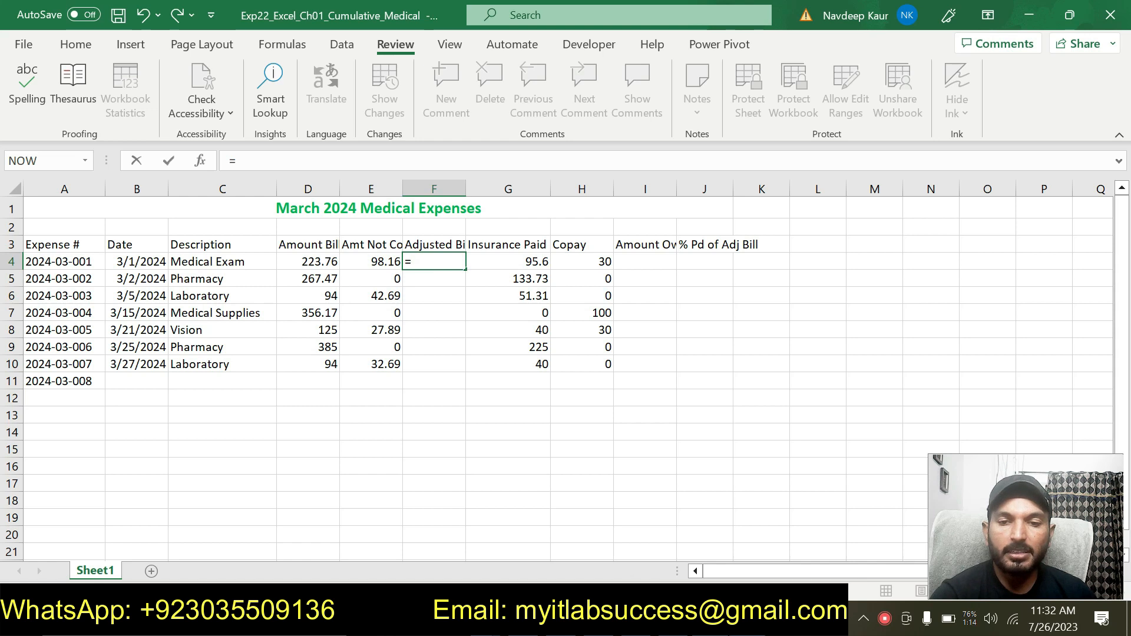
pyautogui.click(314, 261)
pyautogui.write('-')
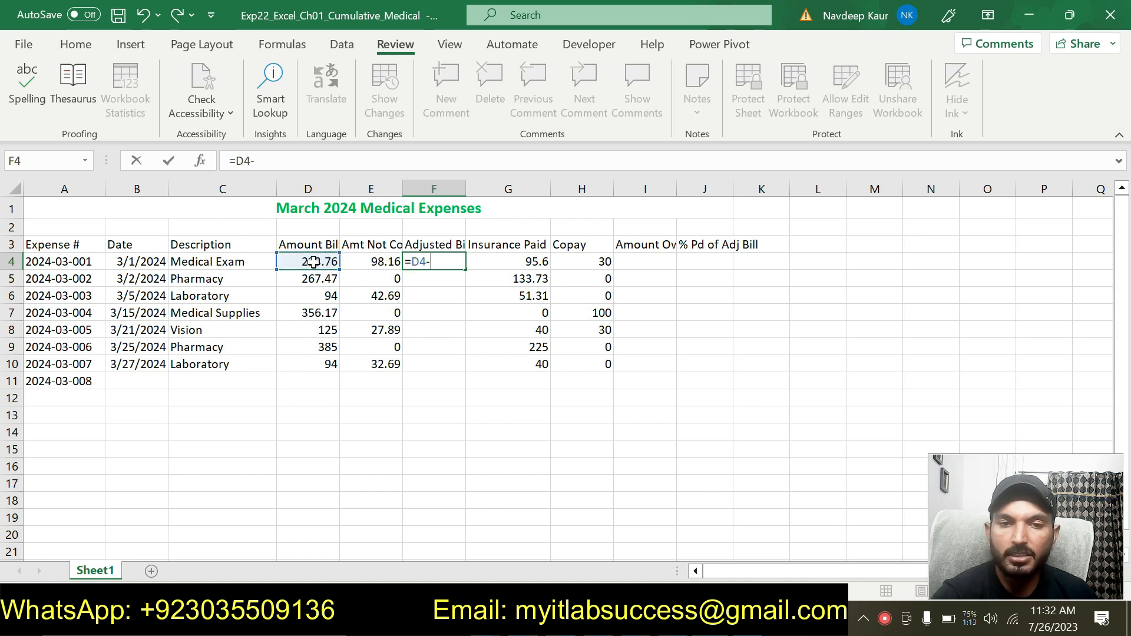
pyautogui.click(377, 261)
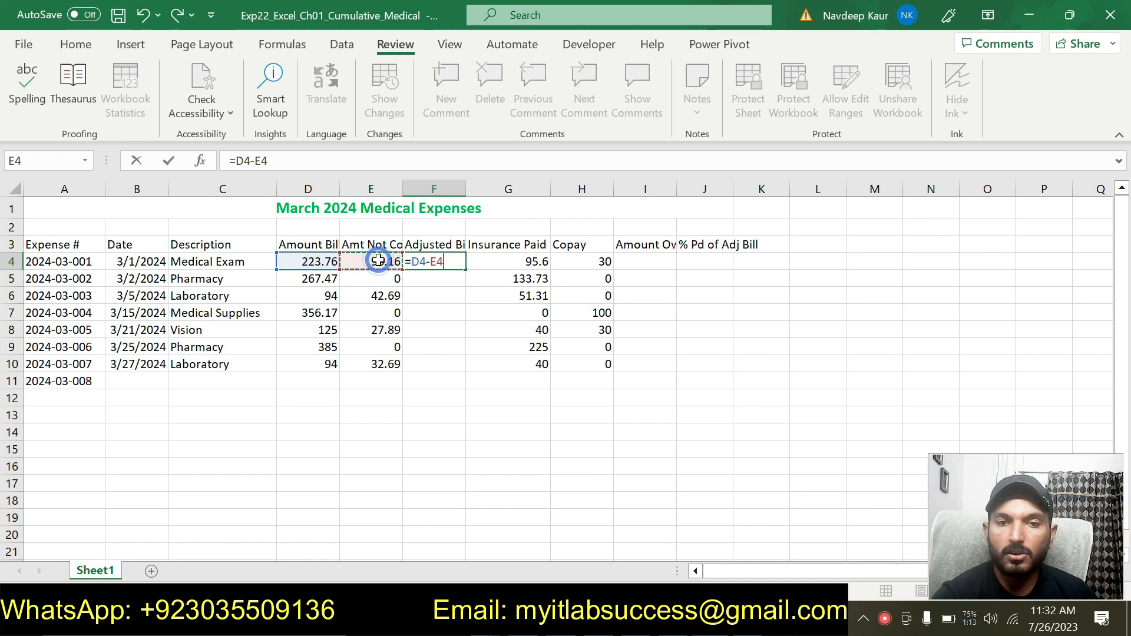
pyautogui.press('Return')
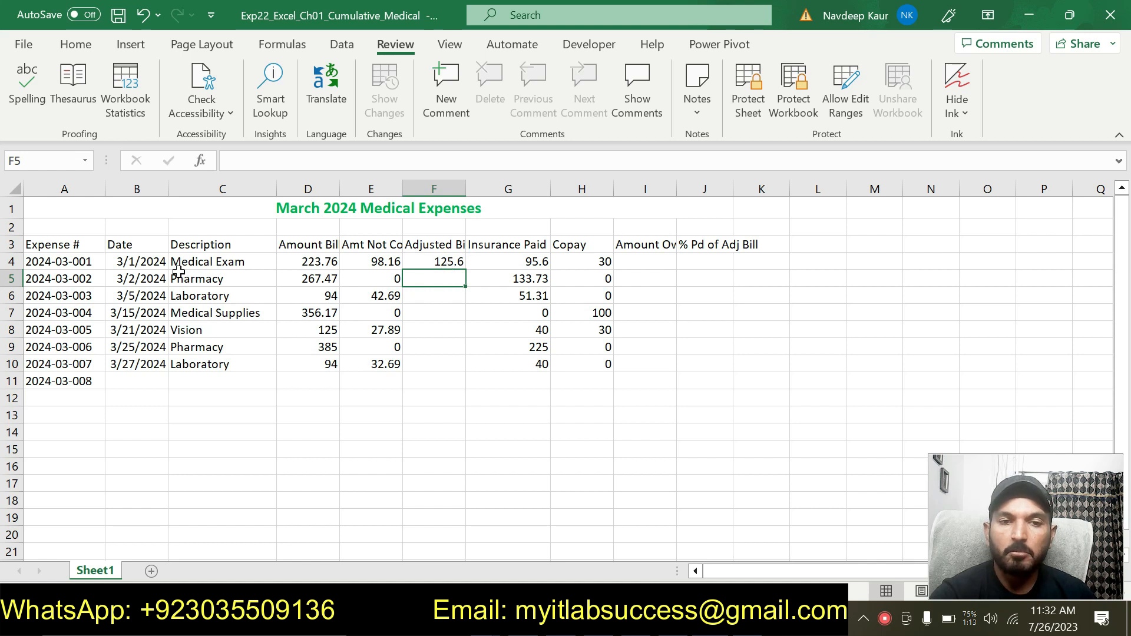
# - Copy the F4 adjusted bill formula to the range F5:F10
pyautogui.click(436, 265)
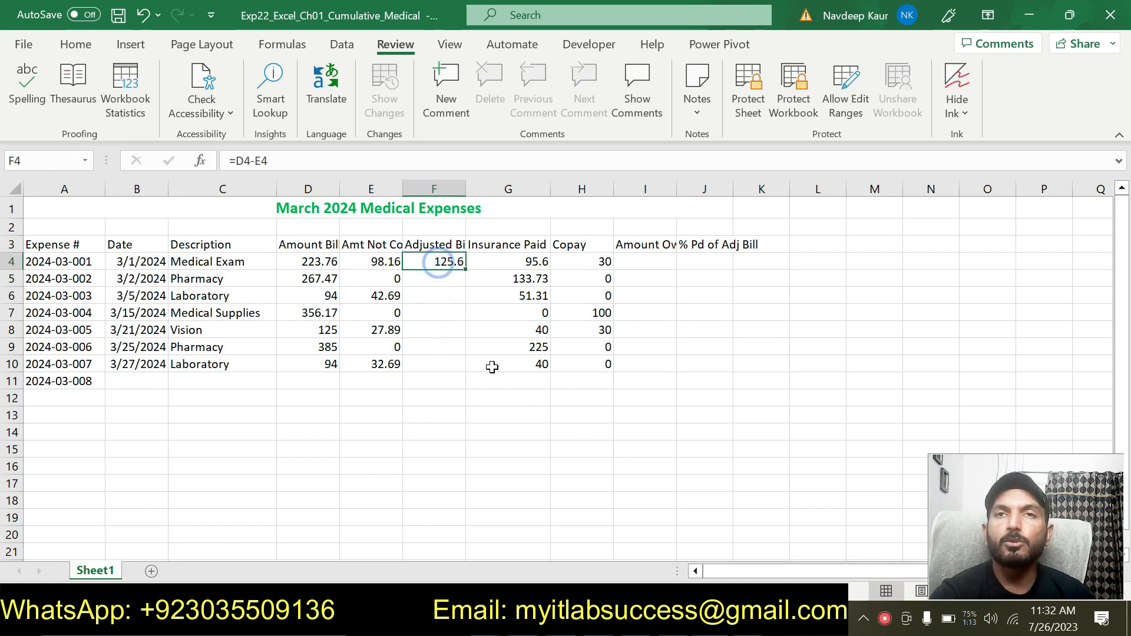
pyautogui.click(76, 45)
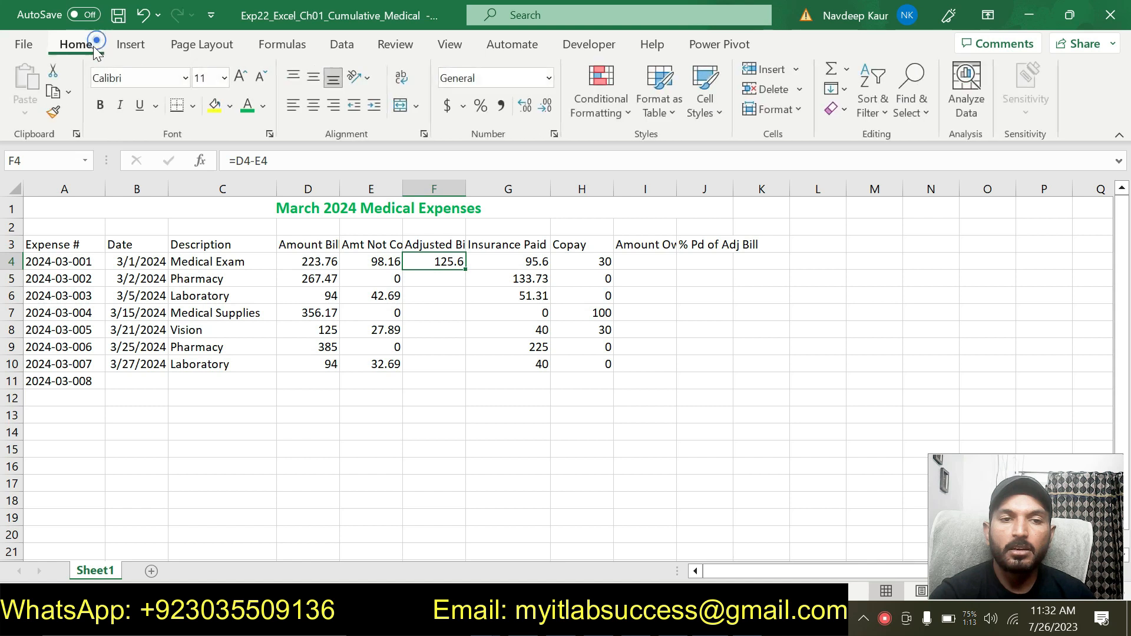
pyautogui.click(53, 93)
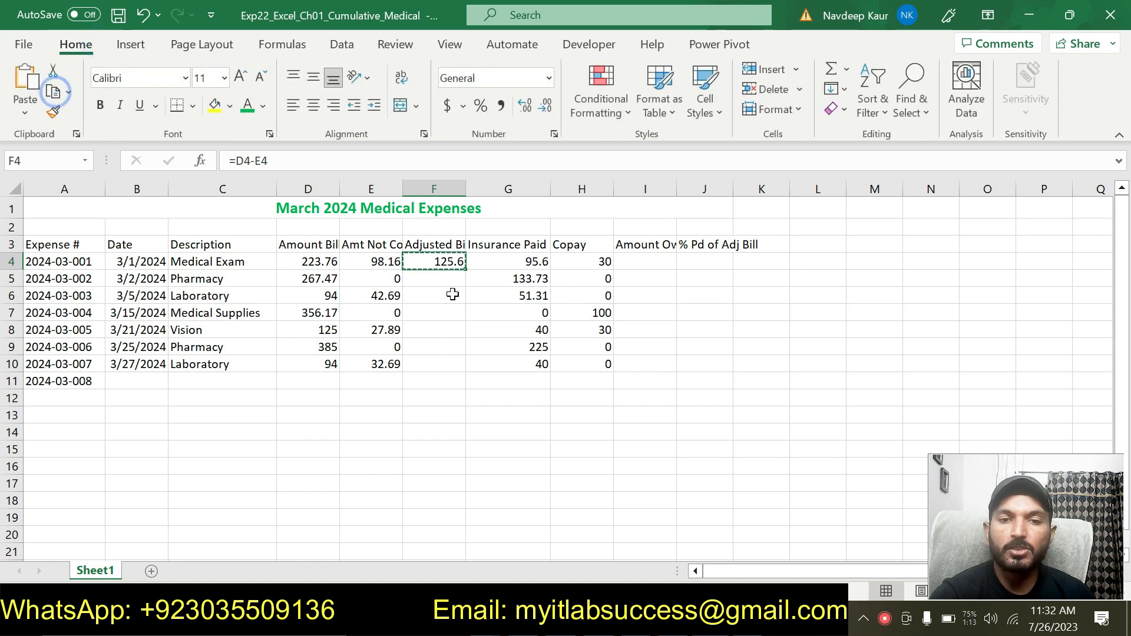
pyautogui.moveTo(444, 280); pyautogui.dragTo(449, 362)
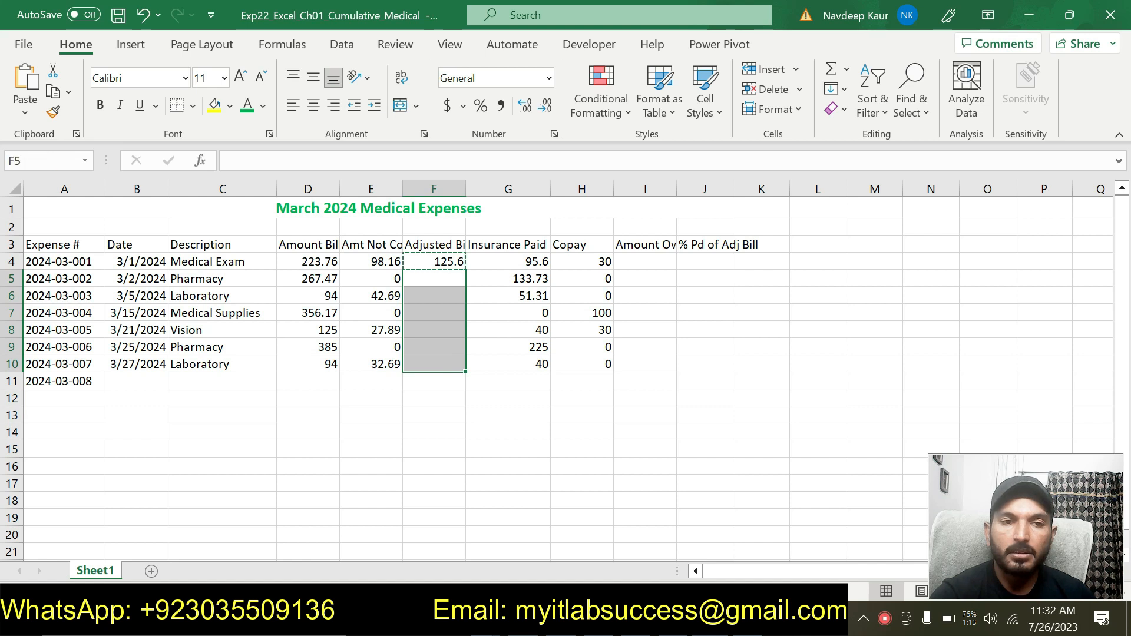
pyautogui.click(25, 117)
pyautogui.click(51, 166)
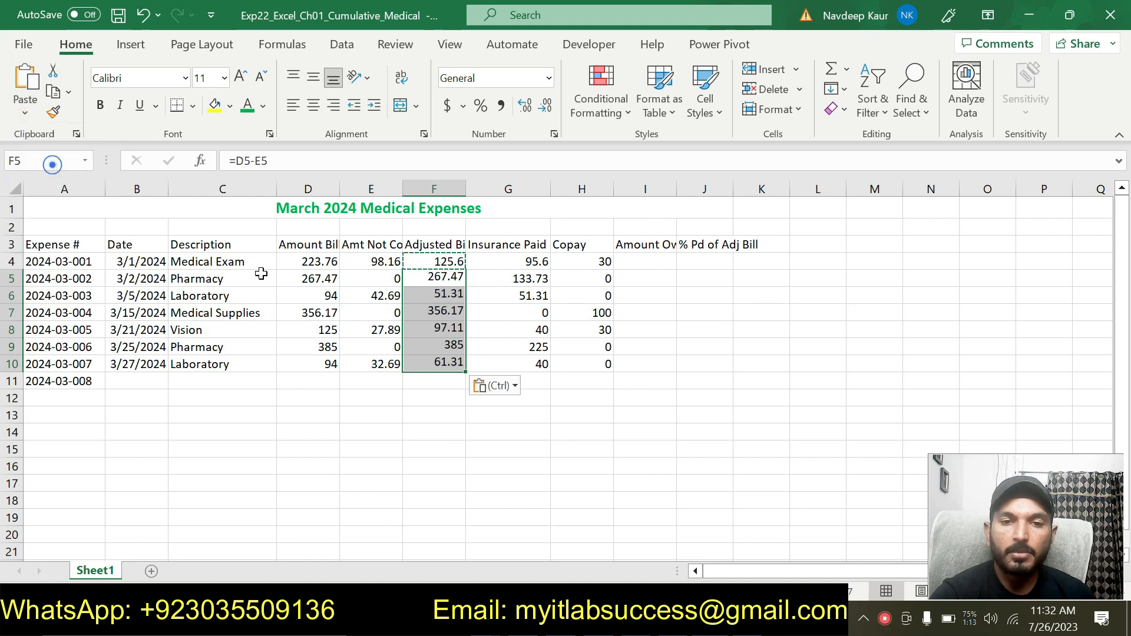
pyautogui.click(531, 439)
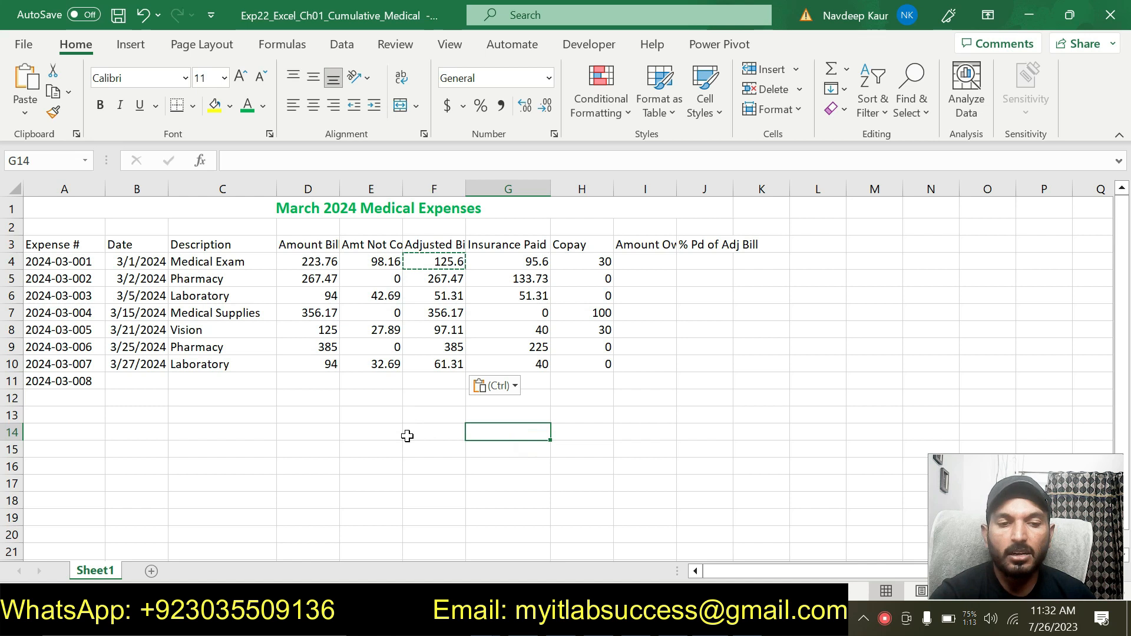
pyautogui.press('Escape')
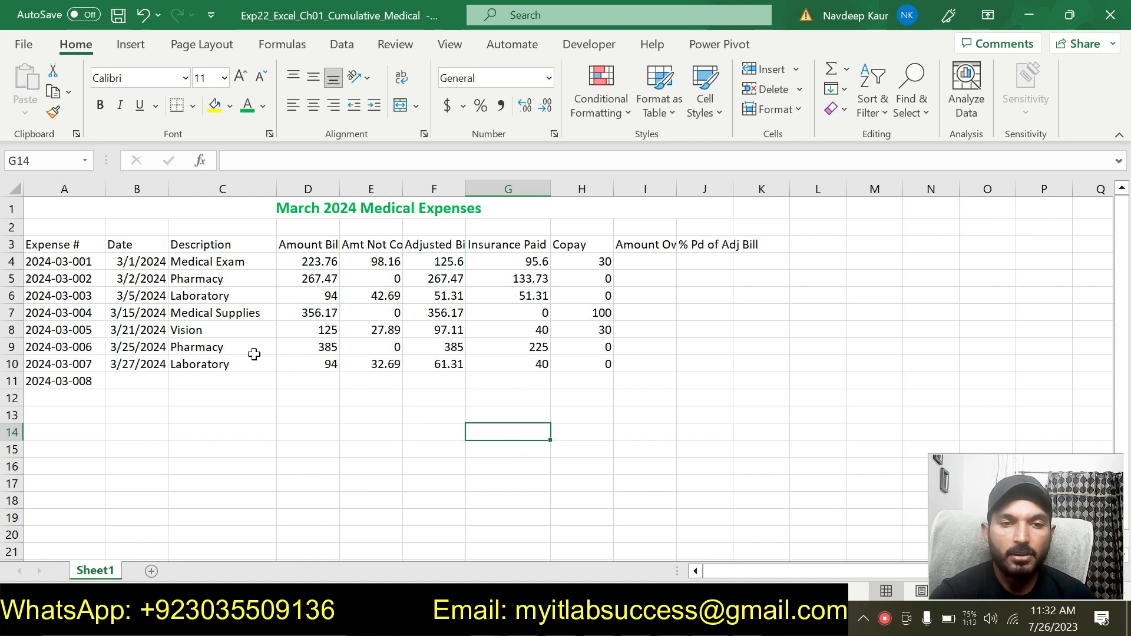
# - Remove the cyan highlight from the step 11 instructions
pyautogui.click(436, 422)
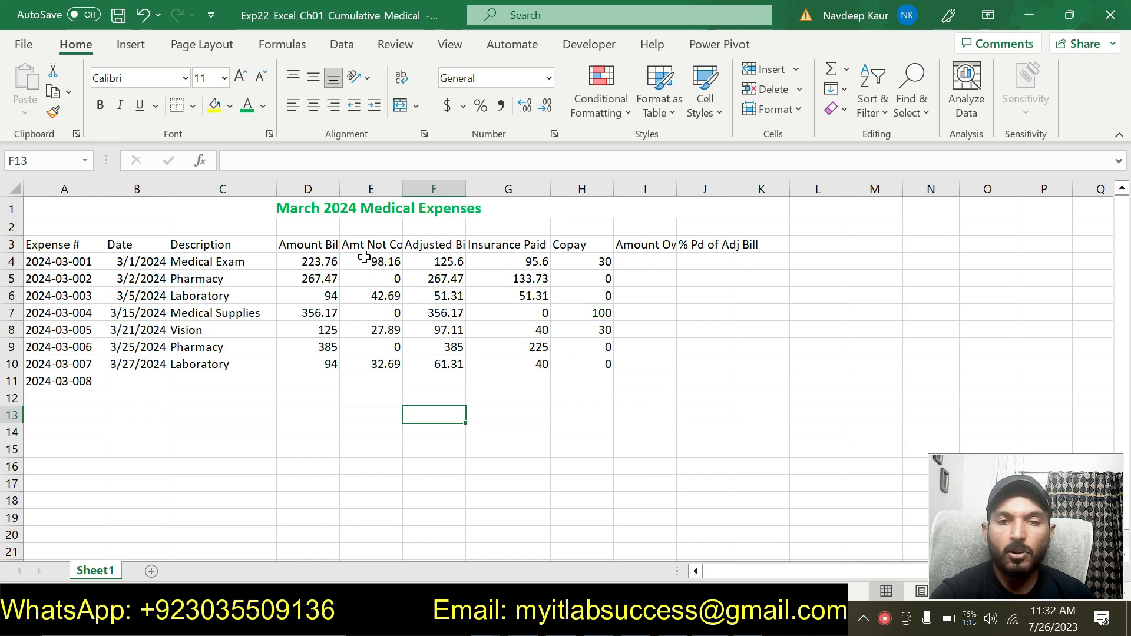
pyautogui.click(582, 434)
pyautogui.hotkey('alt', 'Tab')
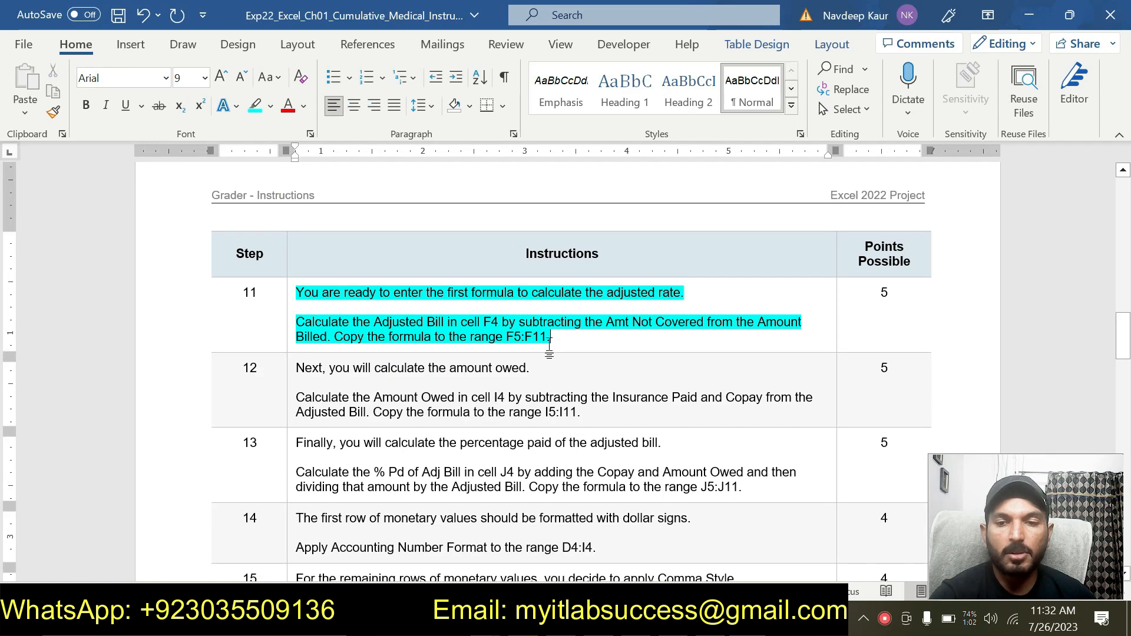
pyautogui.moveTo(551, 339); pyautogui.dragTo(296, 293)
pyautogui.click(376, 260)
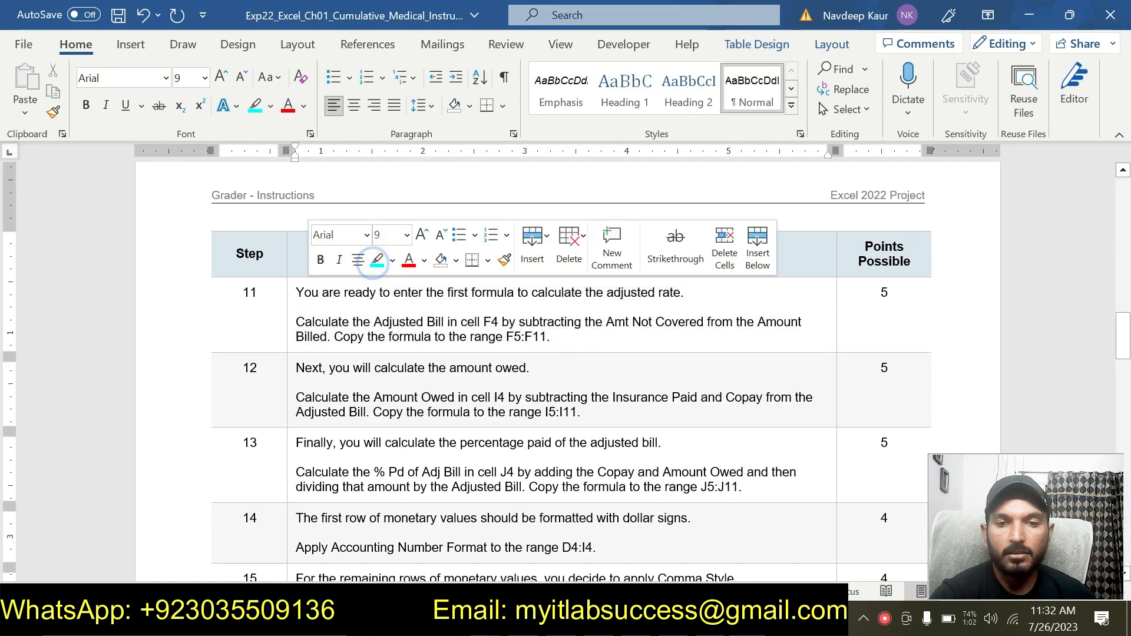
pyautogui.click(574, 340)
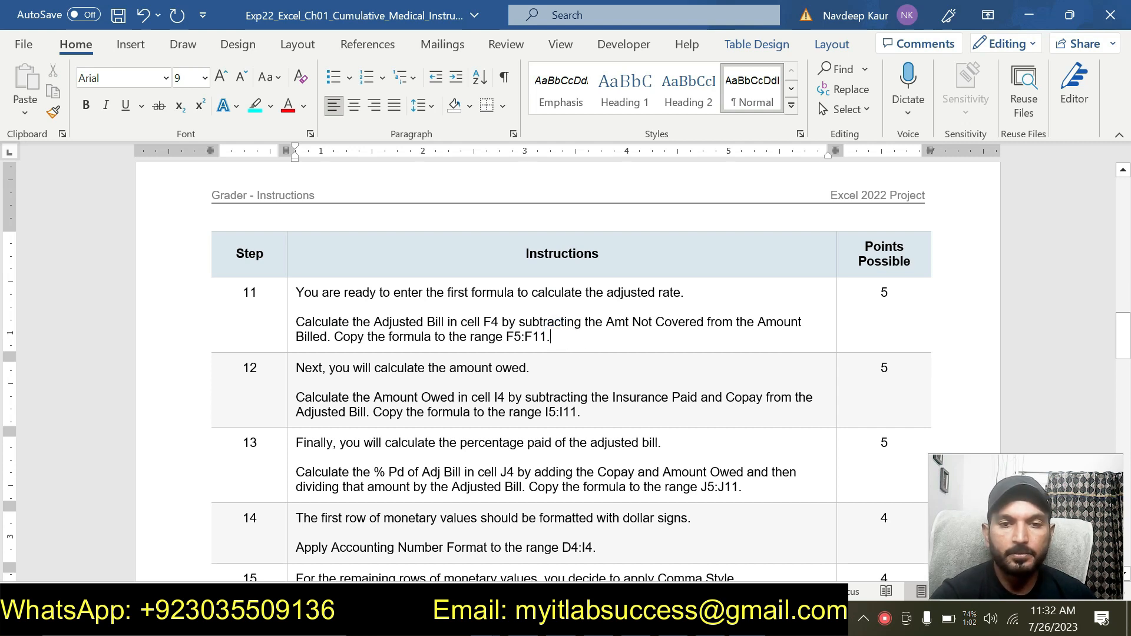
# - Highlight the step 12 instructions in the instructions document in cyan
pyautogui.moveTo(580, 412); pyautogui.dragTo(296, 368)
pyautogui.click(381, 344)
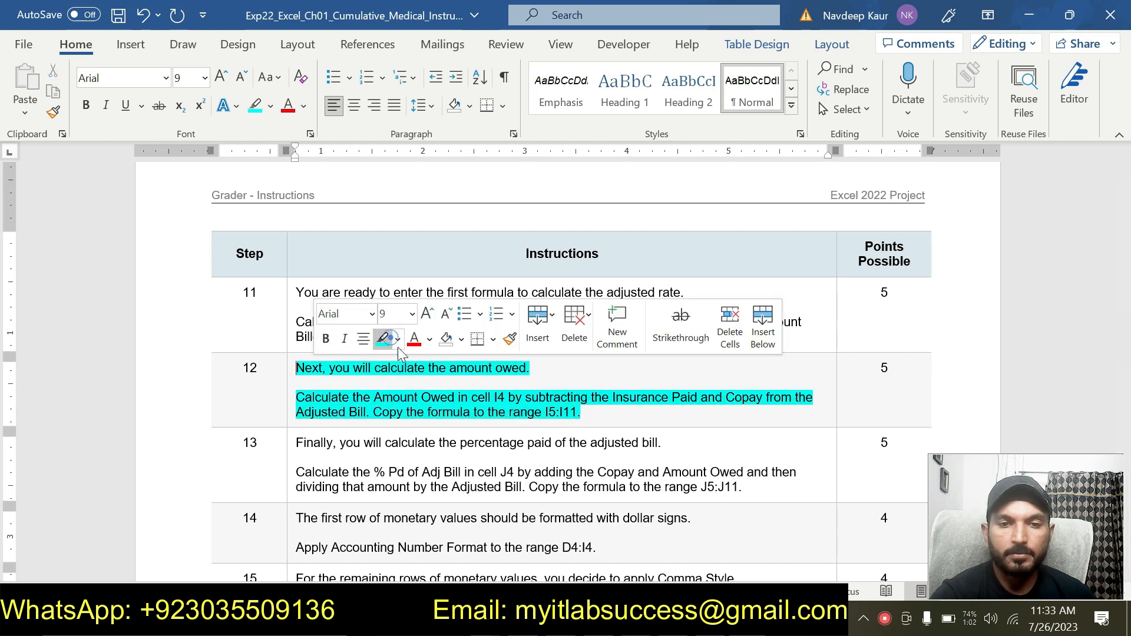
pyautogui.click(598, 415)
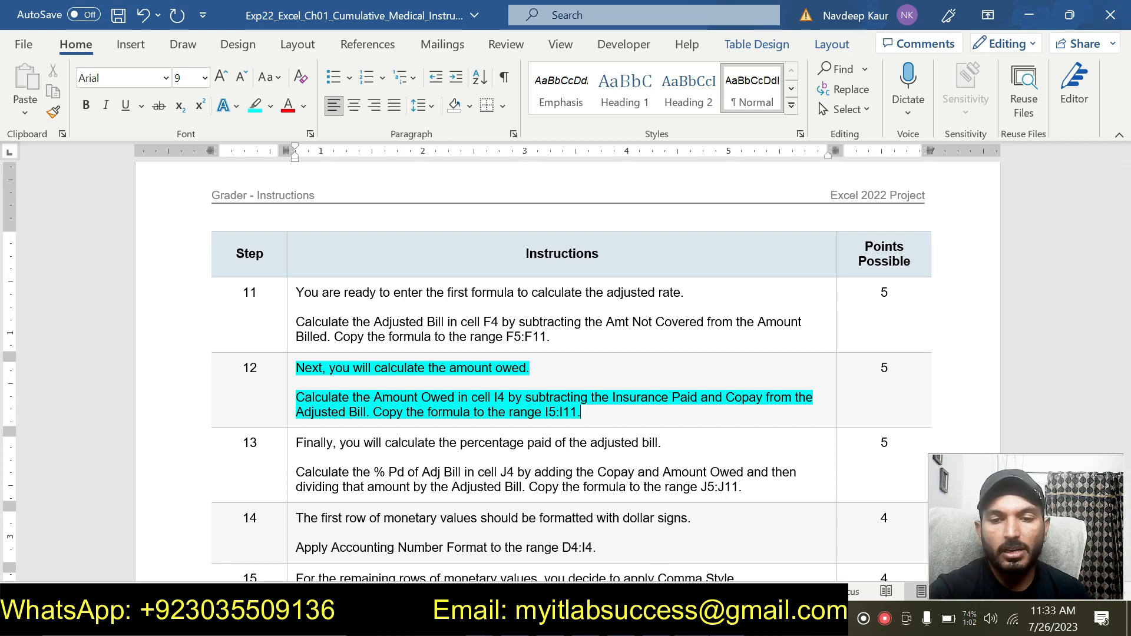
# - Enter a formula in I4 that subtracts Insurance Paid in G4 and Copay in H4 from the Adjusted Bill in F4
pyautogui.hotkey('alt', 'Tab')
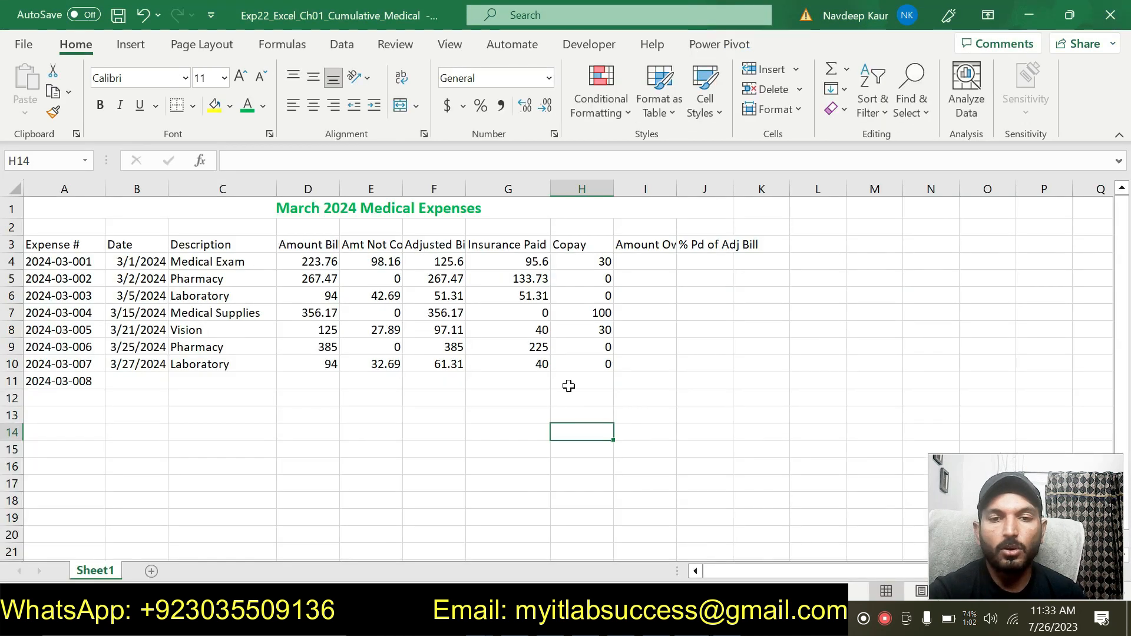
pyautogui.click(646, 263)
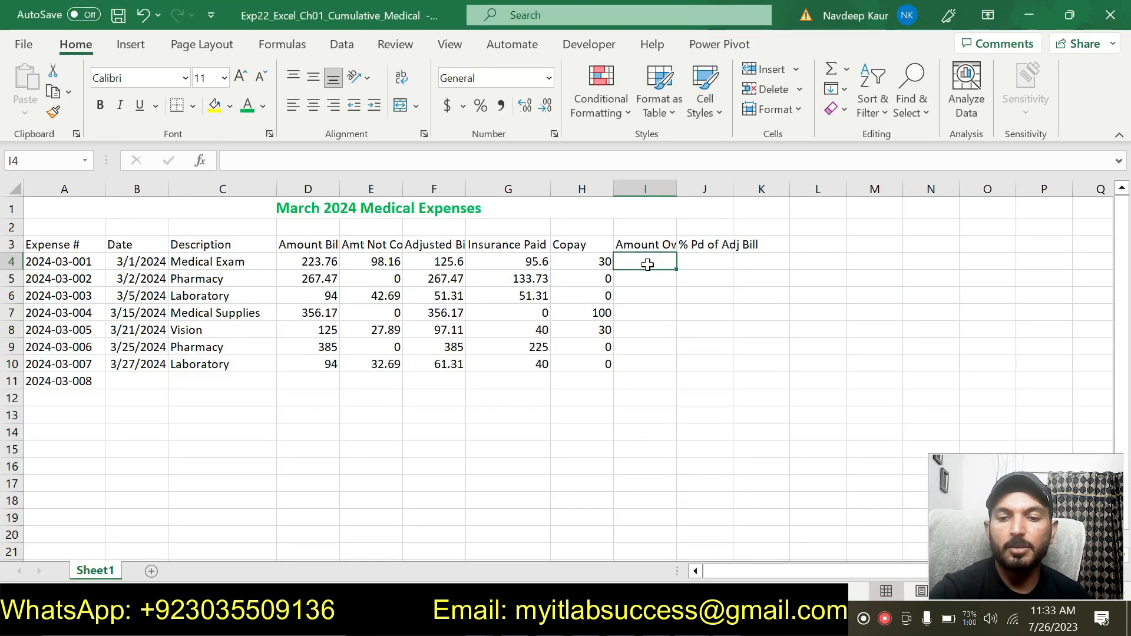
pyautogui.write('=')
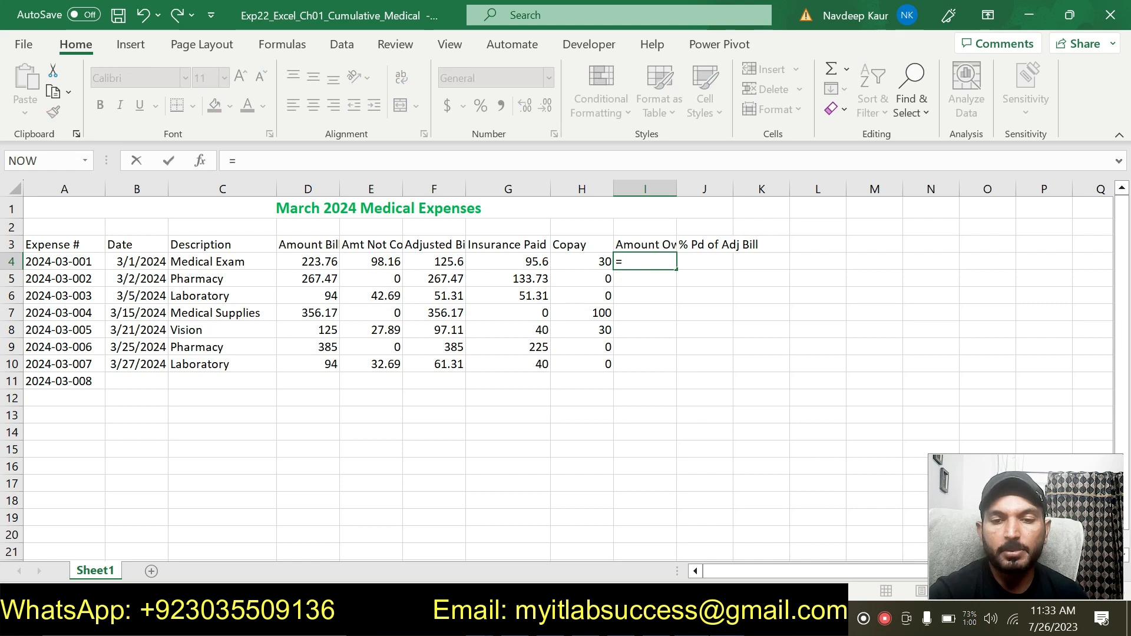
pyautogui.hotkey('alt', 'Tab')
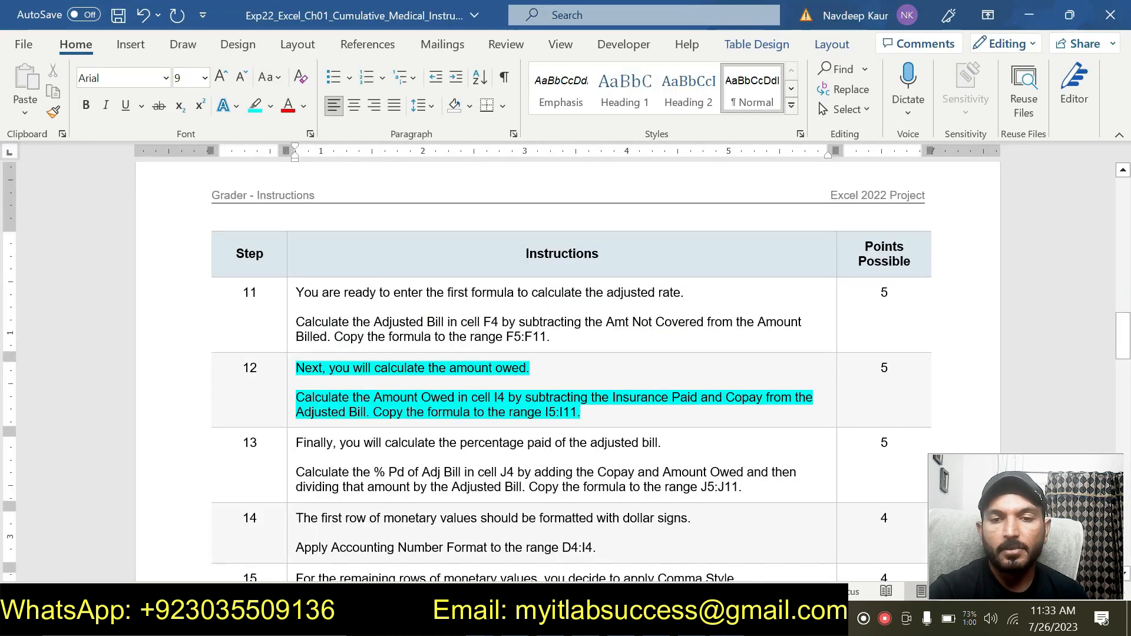
pyautogui.hotkey('alt', 'Tab')
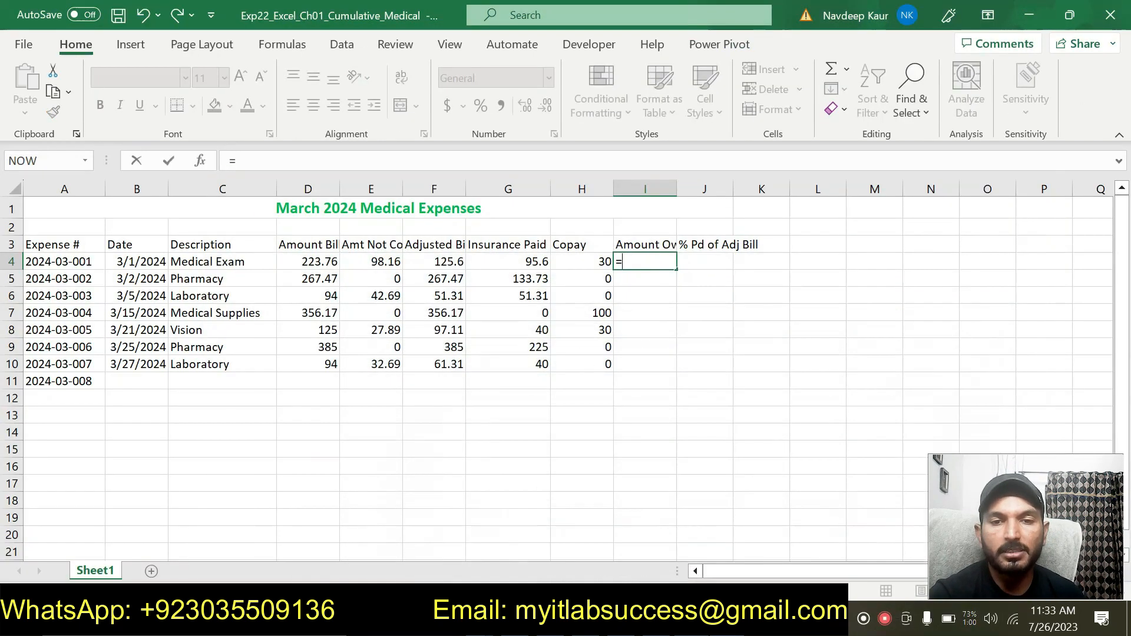
pyautogui.click(440, 260)
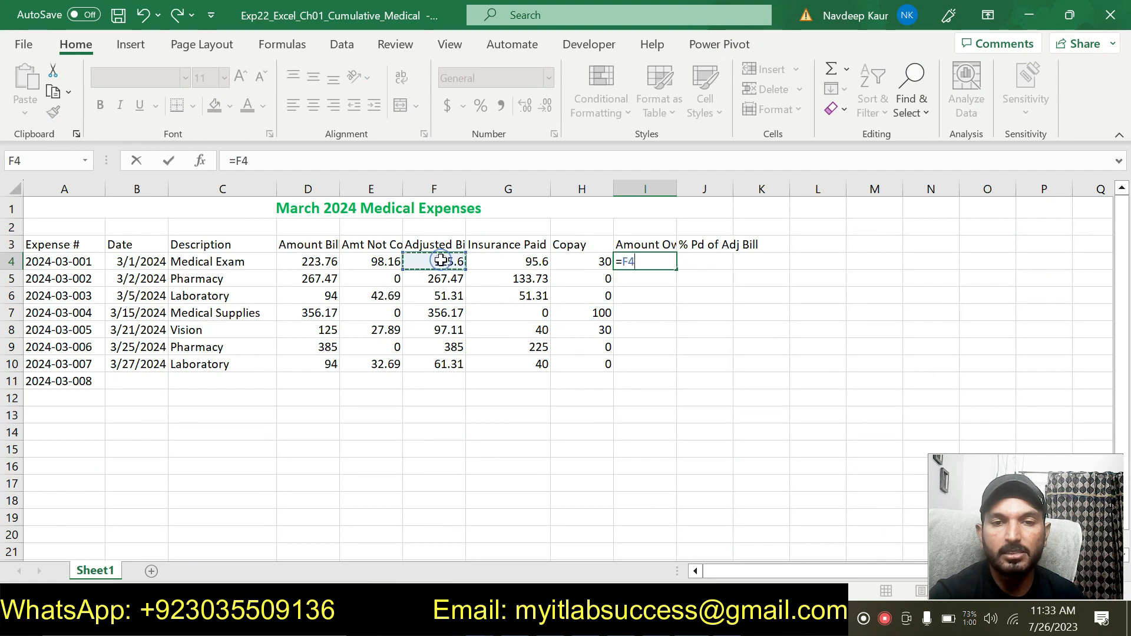
pyautogui.write('-')
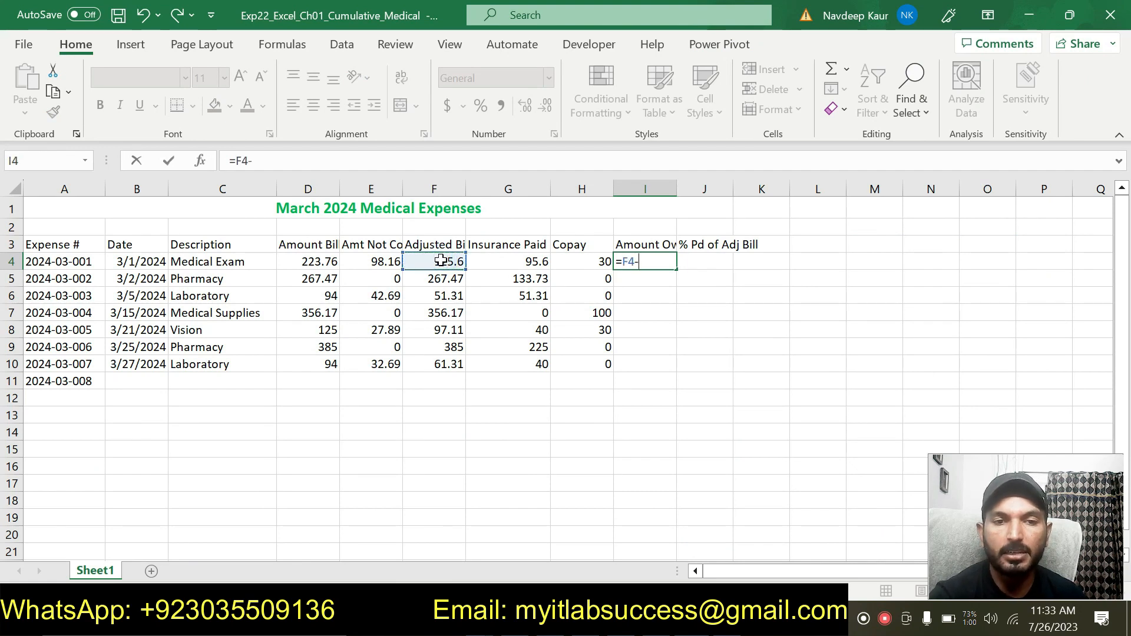
pyautogui.click(494, 259)
pyautogui.write('-')
pyautogui.click(594, 262)
pyautogui.press('Return')
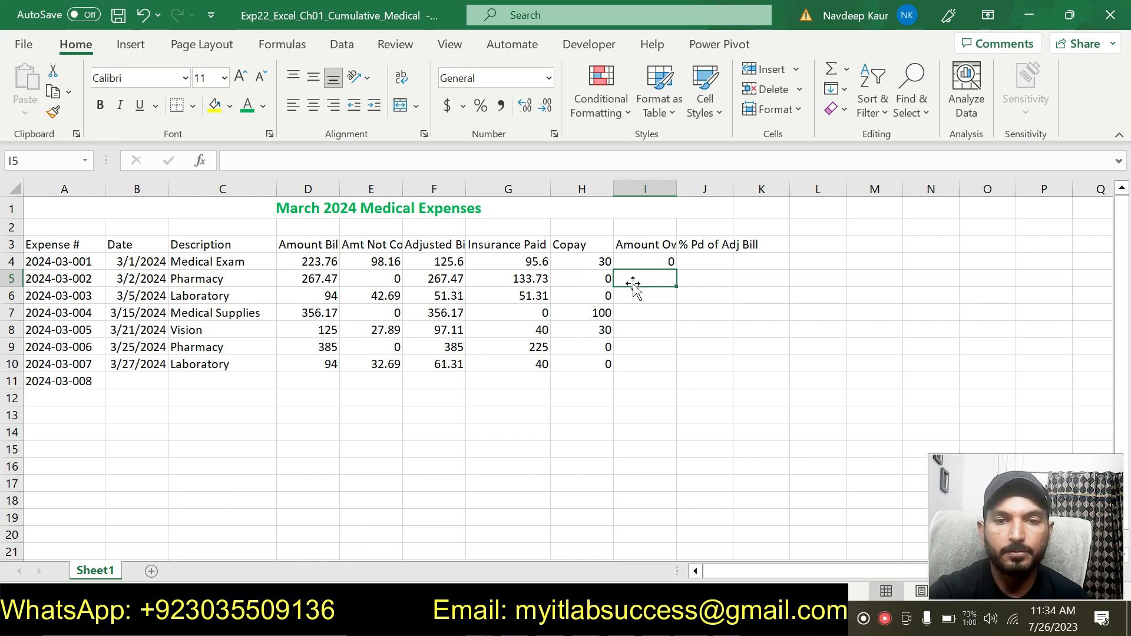
# - Copy the I4 amount owed formula to the range I5:I10, pasting formulas only
pyautogui.click(664, 263)
pyautogui.hotkey('alt', 'Tab')
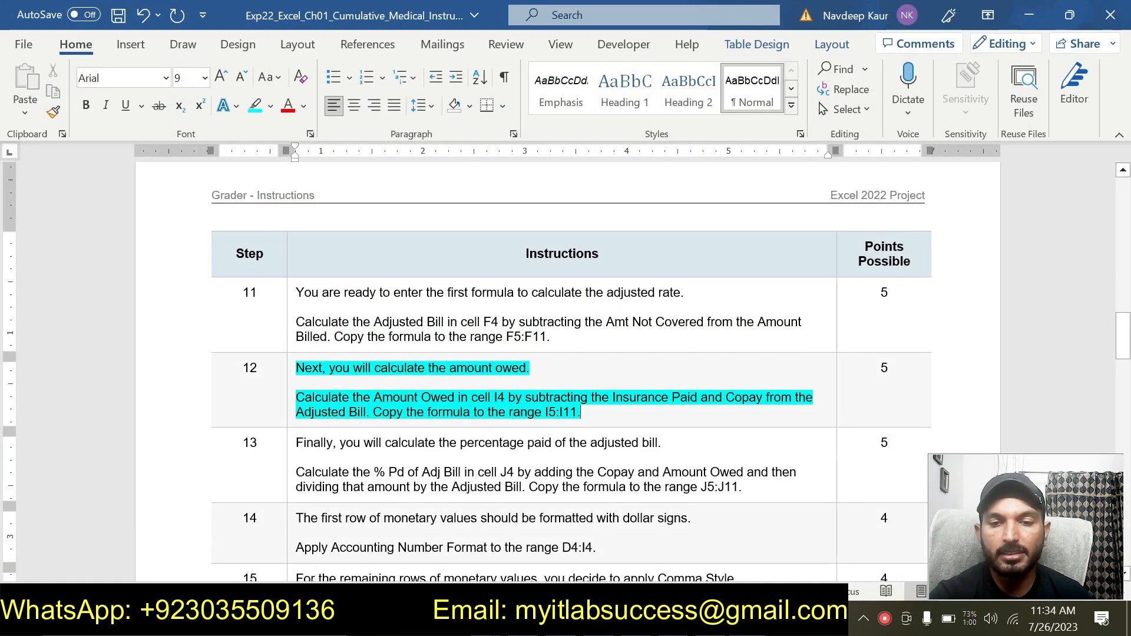
pyautogui.hotkey('alt', 'Tab')
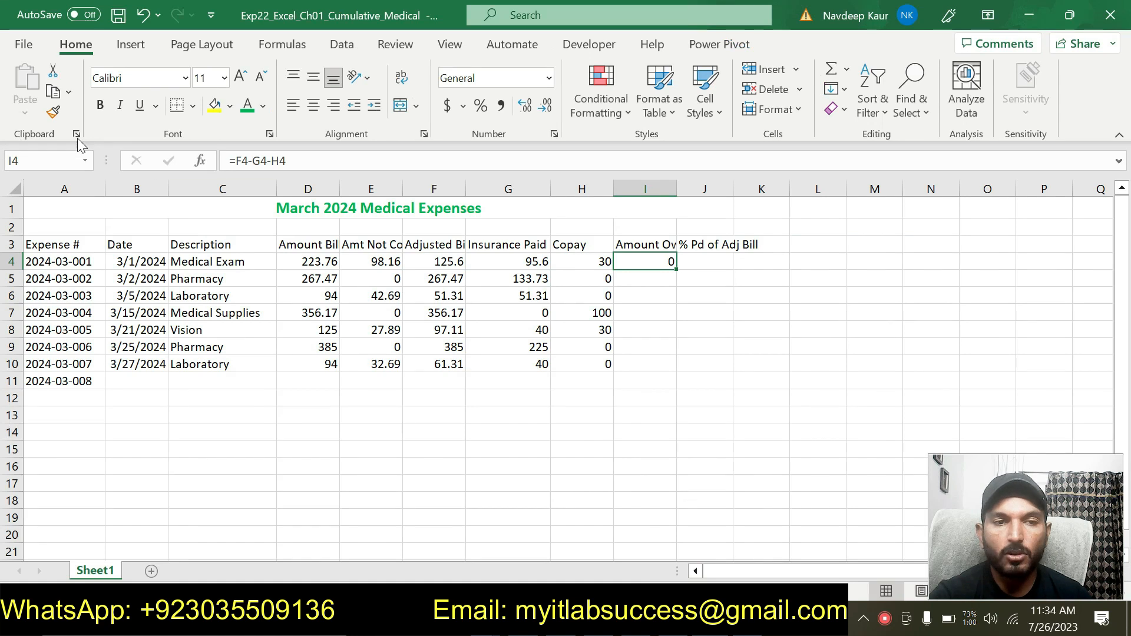
pyautogui.click(53, 91)
pyautogui.click(641, 279)
pyautogui.moveTo(641, 279); pyautogui.dragTo(644, 364)
pyautogui.click(26, 112)
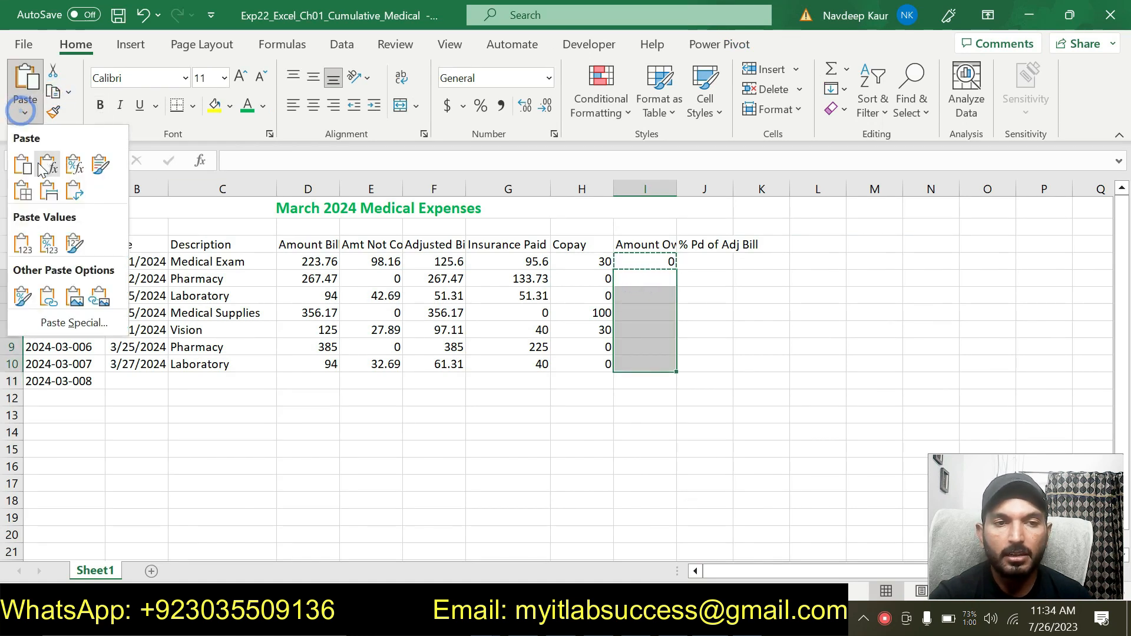
pyautogui.click(50, 163)
pyautogui.click(779, 395)
pyautogui.press('Escape')
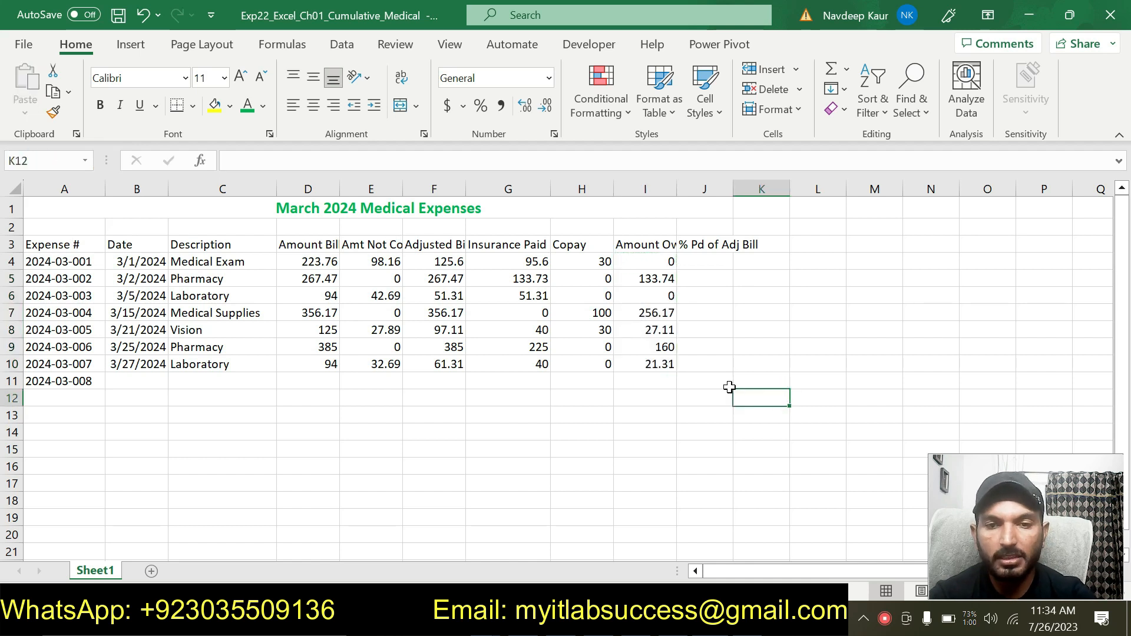
# - Remove the cyan highlight from the step 12 instructions
pyautogui.click(651, 242)
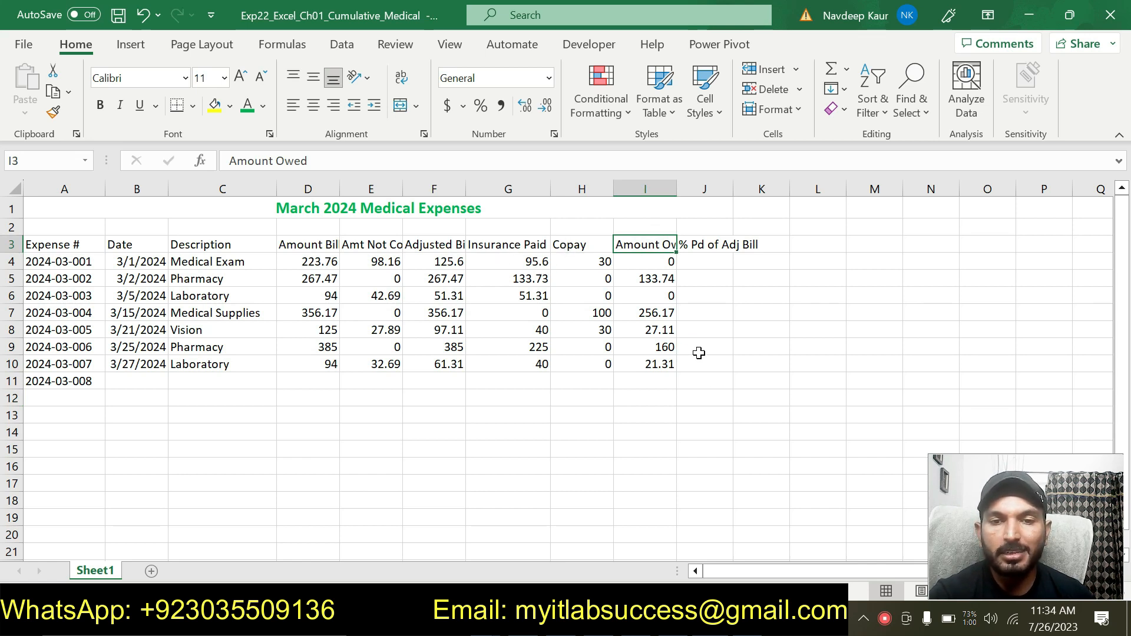
pyautogui.click(721, 481)
pyautogui.hotkey('alt', 'Tab')
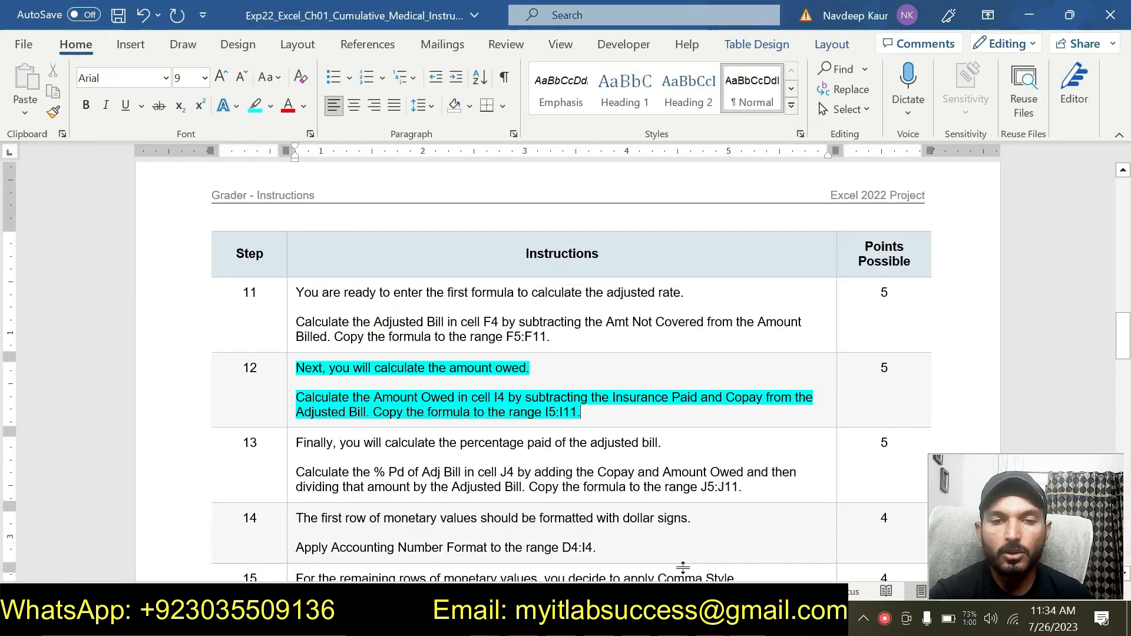
pyautogui.moveTo(581, 413); pyautogui.dragTo(295, 367)
pyautogui.click(379, 338)
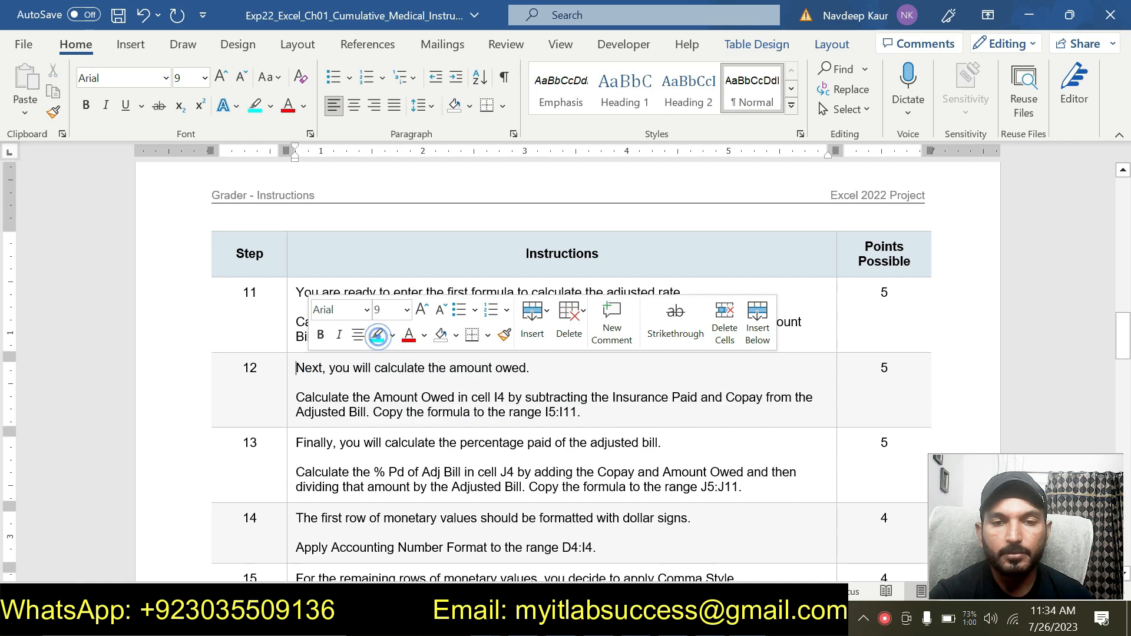
pyautogui.click(587, 411)
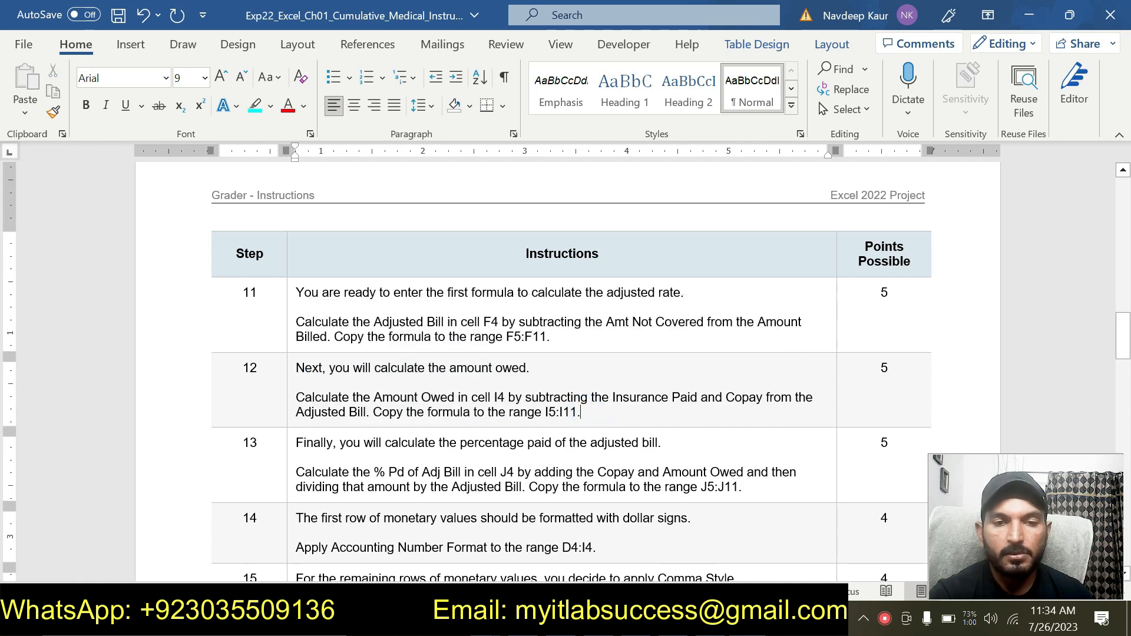
# - Scroll through the remaining steps of the instructions document
pyautogui.scroll(-20, 599, 415)
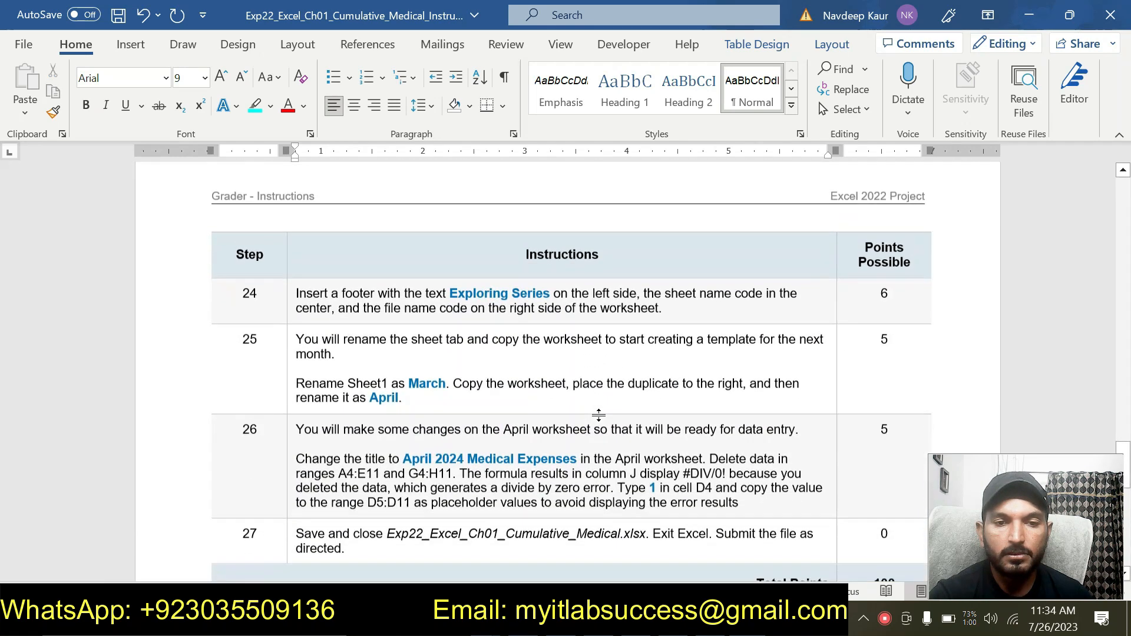
pyautogui.scroll(20, 598, 415)
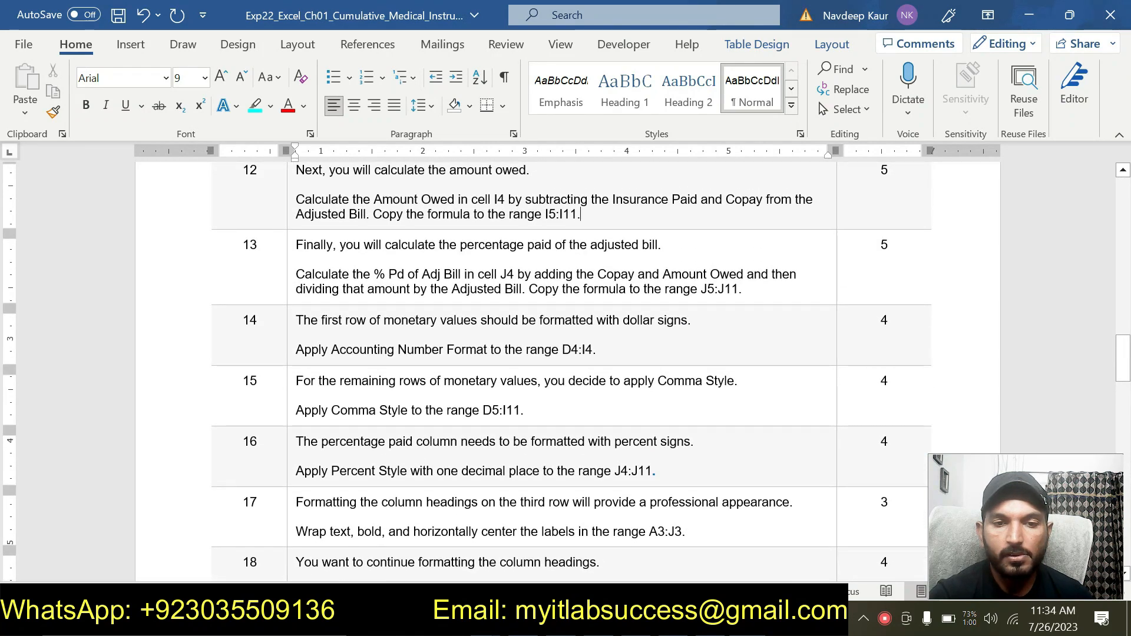
pyautogui.scroll(7, 599, 415)
pyautogui.scroll(-4, 599, 415)
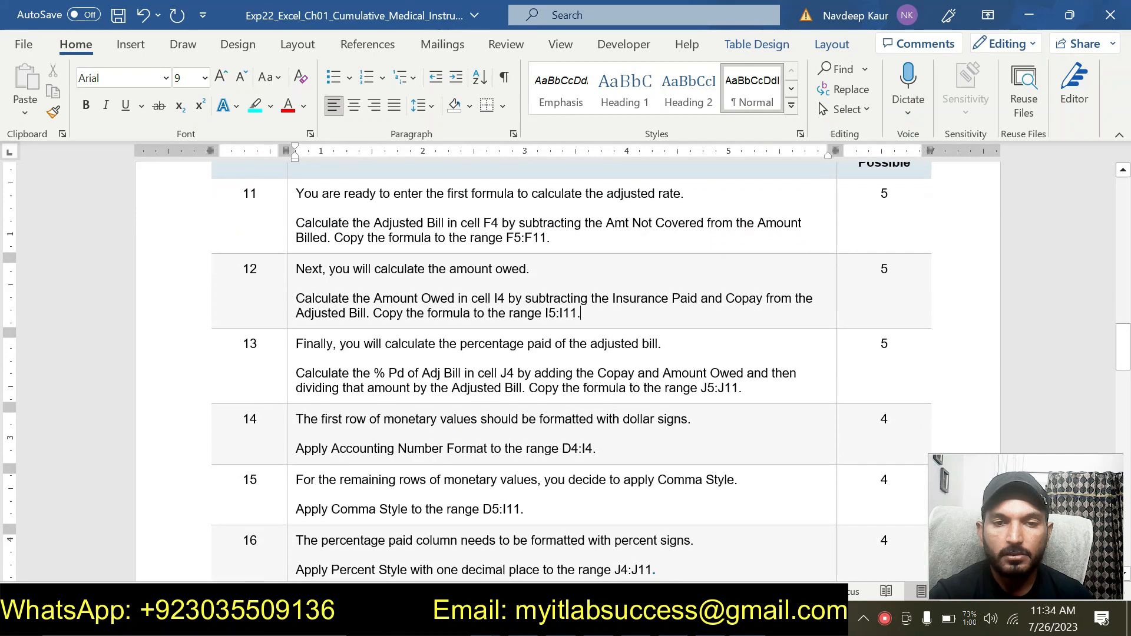
pyautogui.click(593, 312)
pyautogui.click(594, 312)
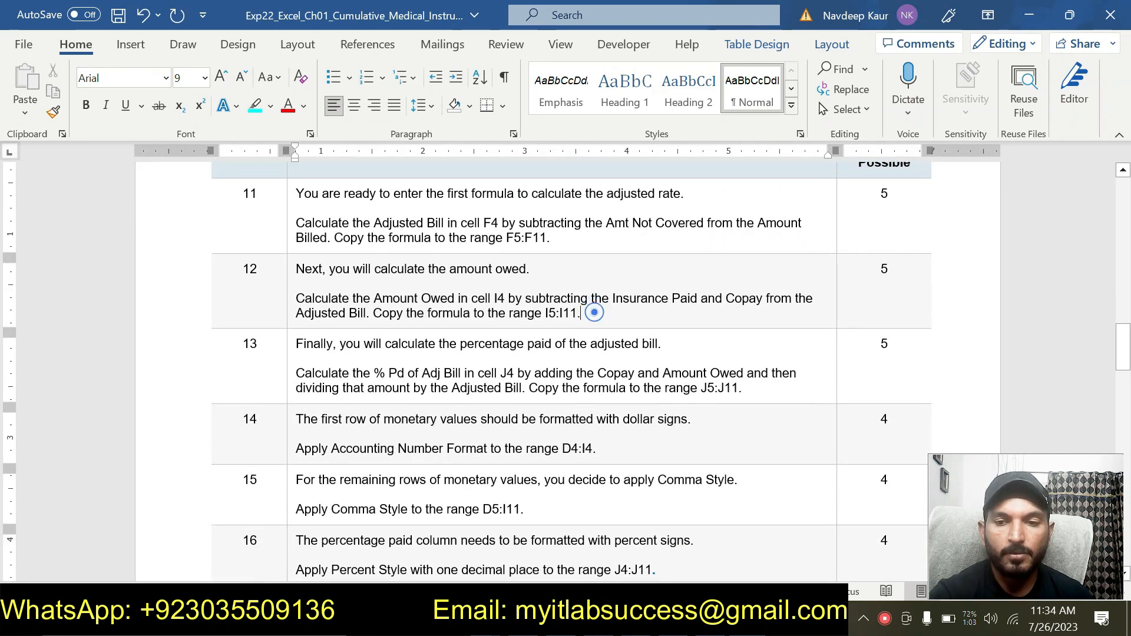
pyautogui.click(594, 312)
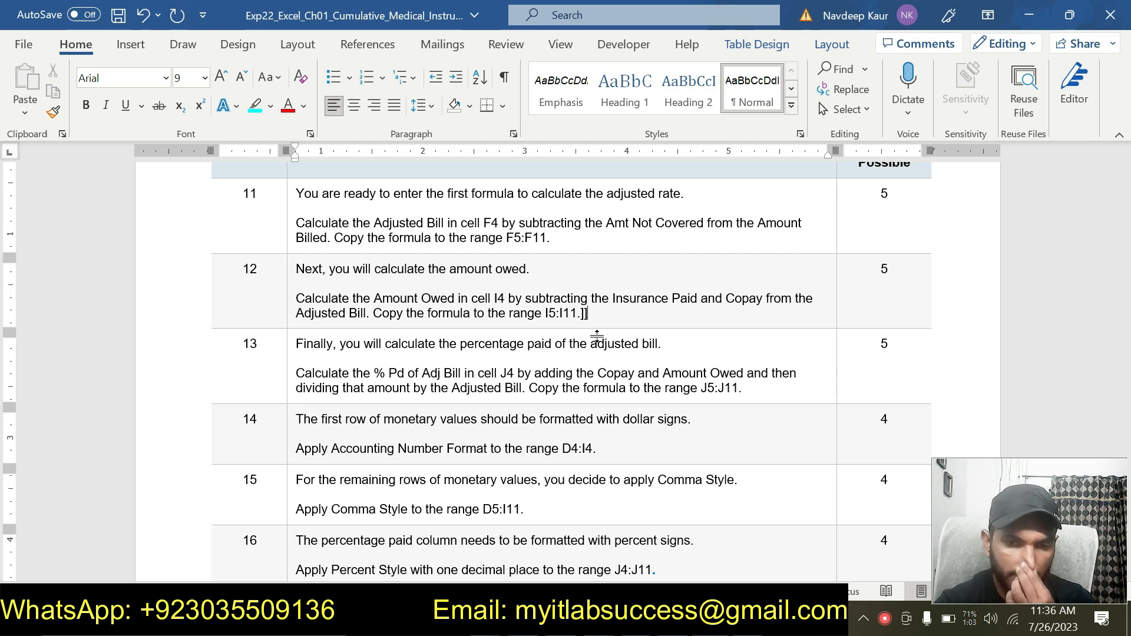
# - Switch to the solution workbook and compare its March and April worksheets
pyautogui.hotkey('alt', 'Tab')
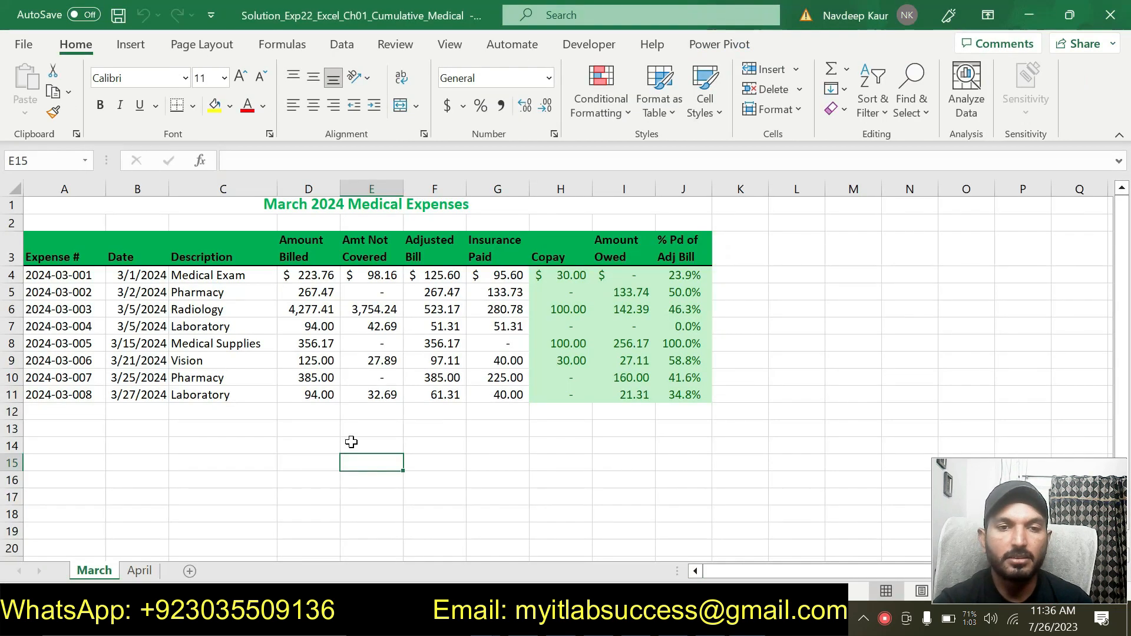
pyautogui.click(287, 461)
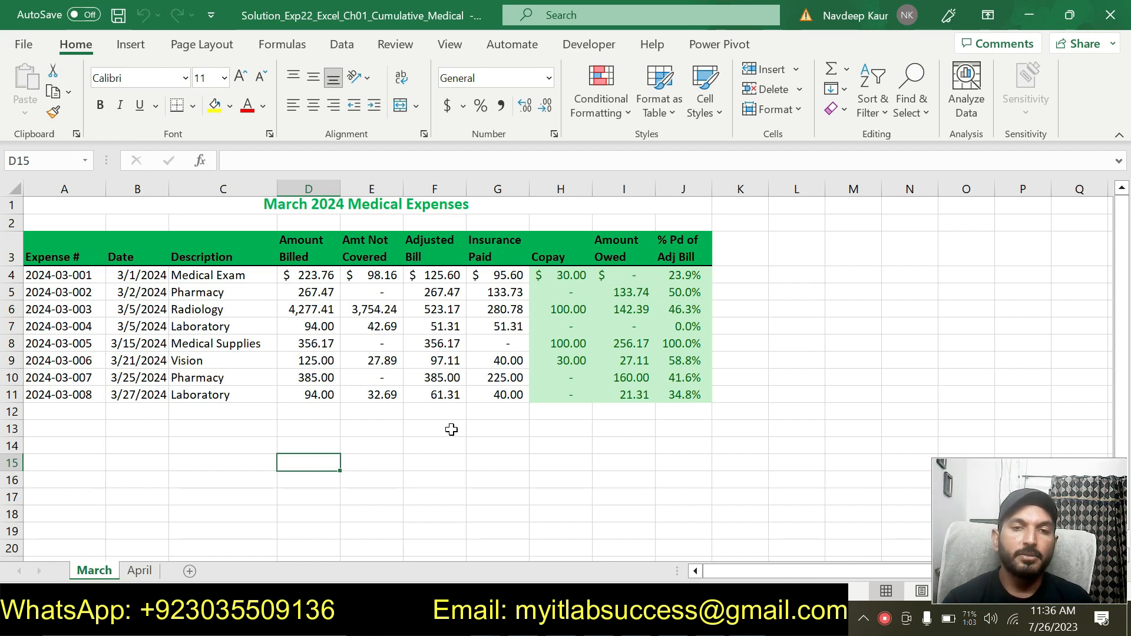
pyautogui.click(125, 573)
pyautogui.click(109, 571)
pyautogui.click(134, 572)
pyautogui.click(110, 572)
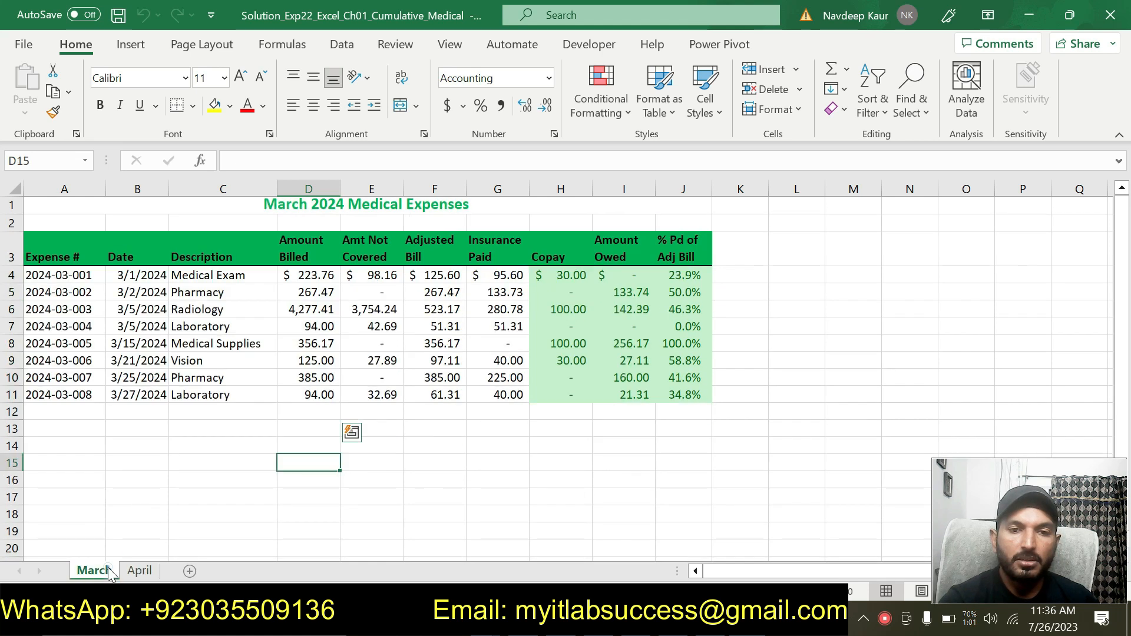
pyautogui.click(139, 571)
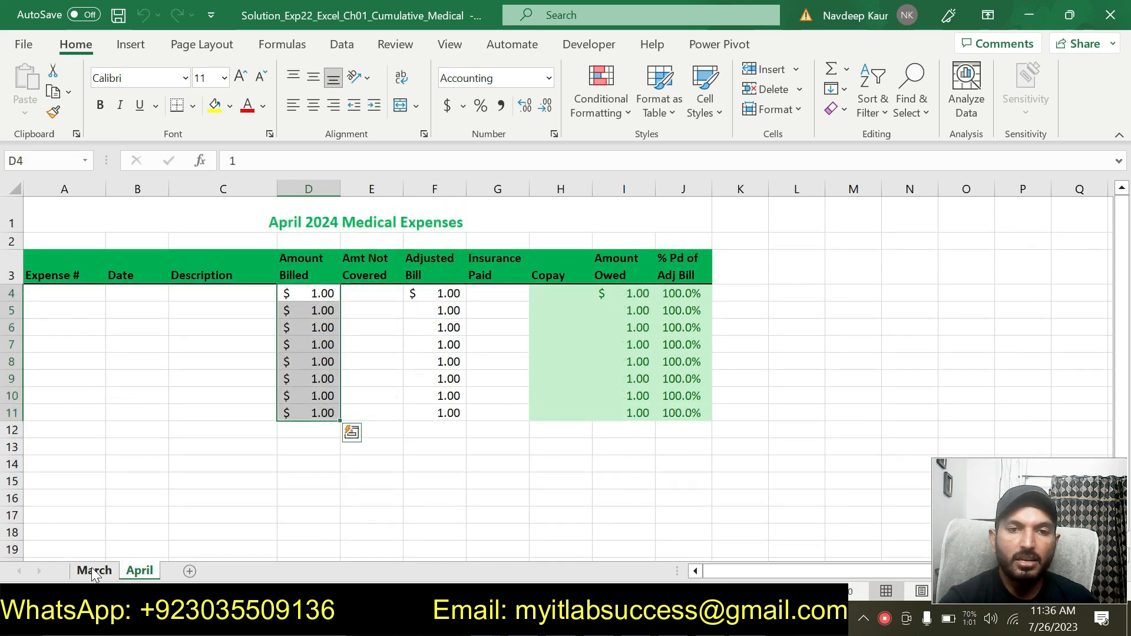
pyautogui.click(93, 572)
pyautogui.click(598, 490)
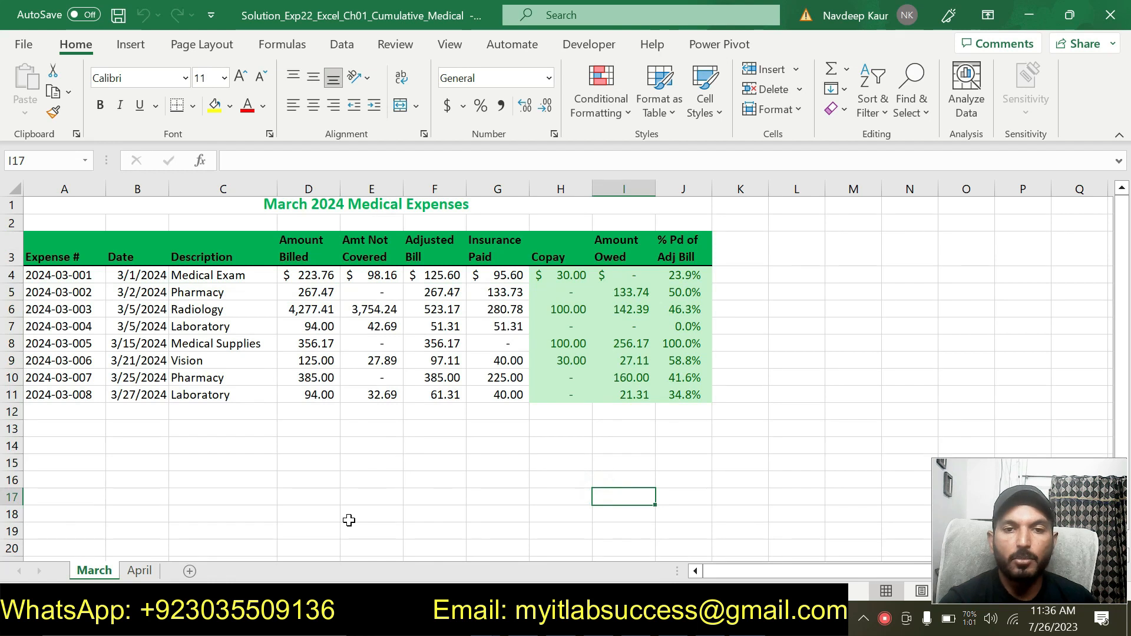